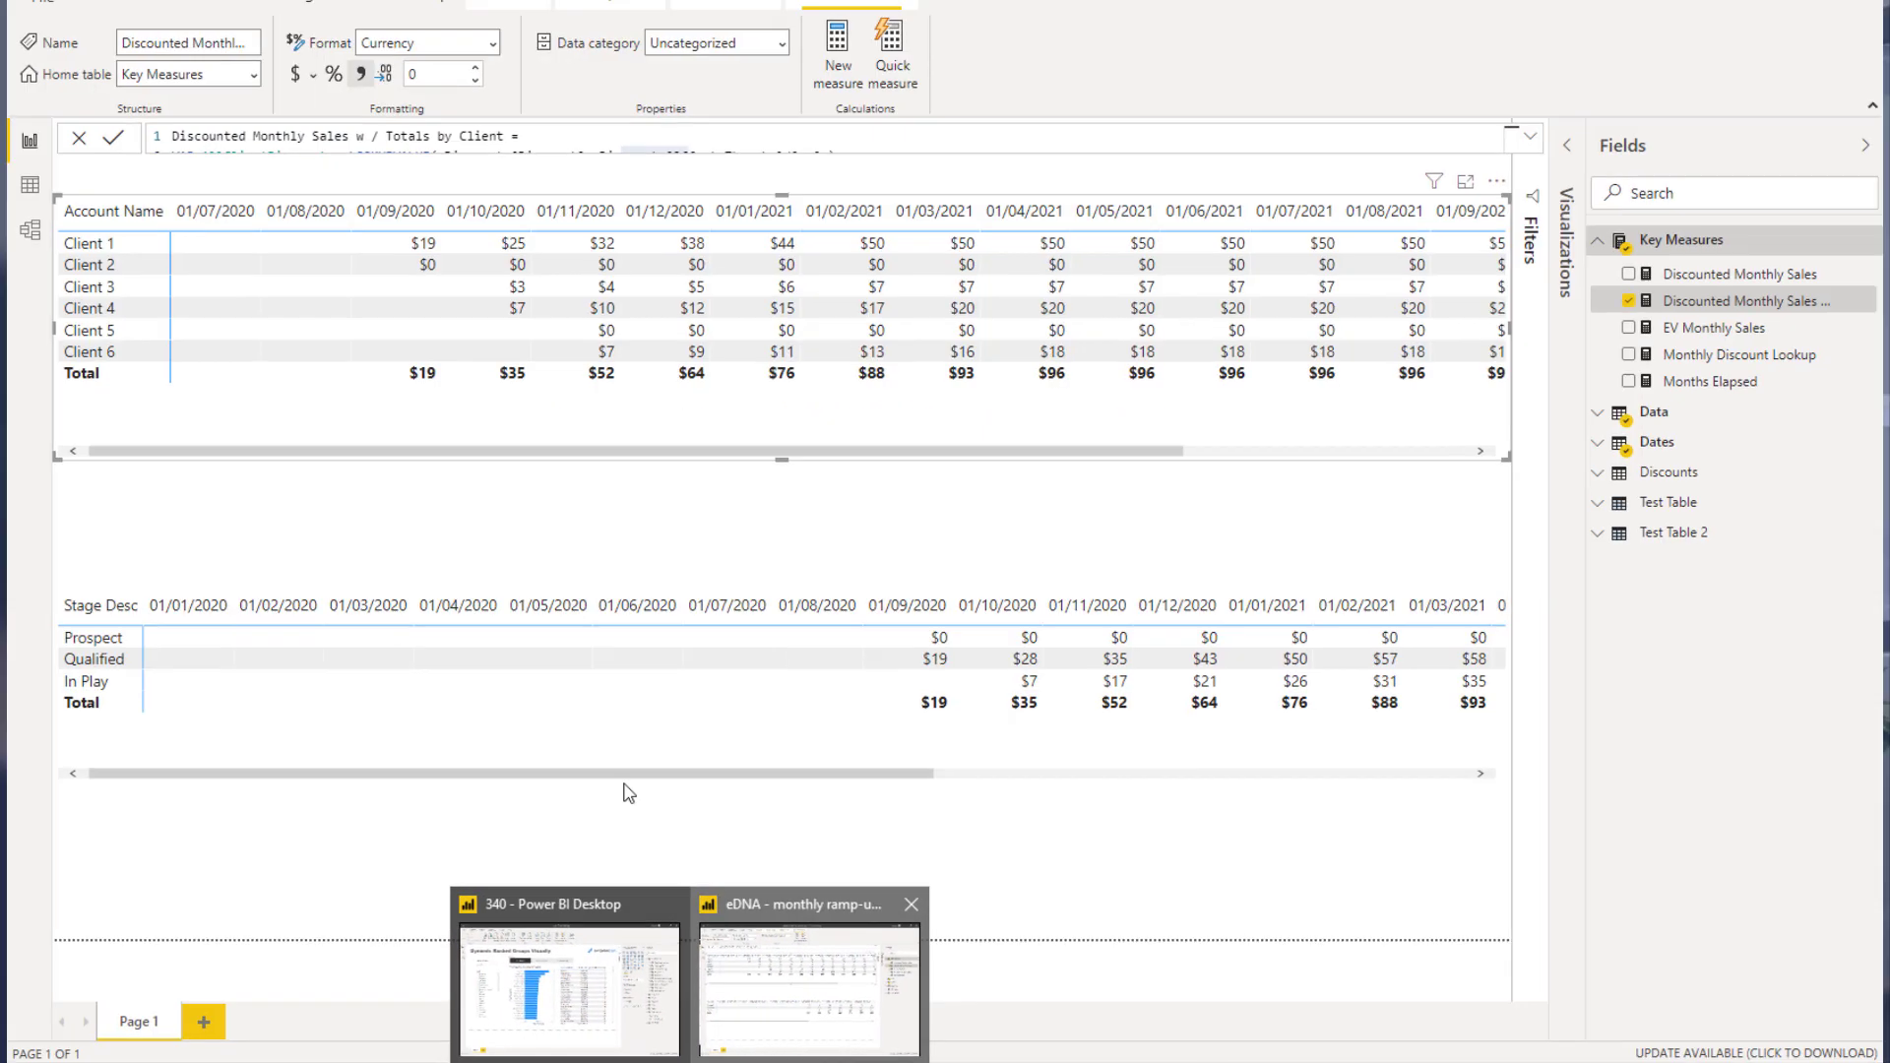
Switch from the forum thread to the Power BI report with the client and stage matrices
{"action": "left_click", "coordinate": [729, 984]}
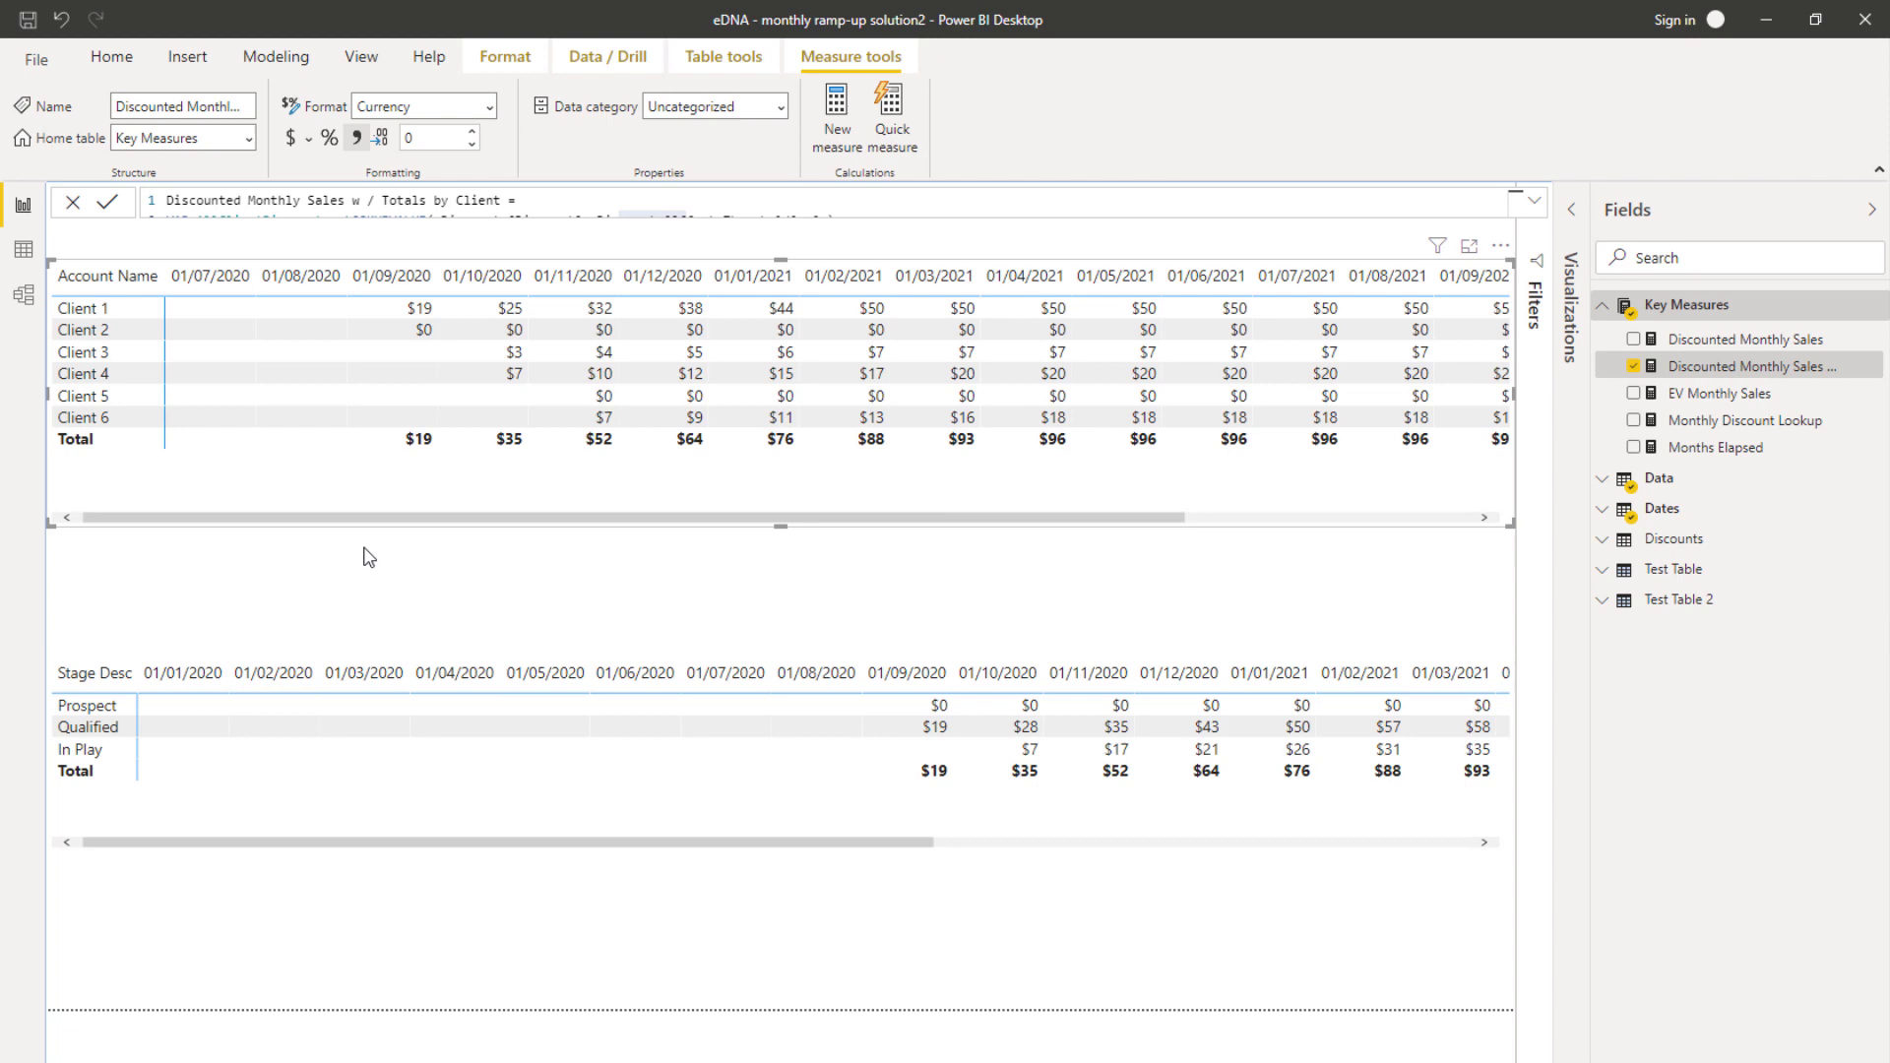
Scroll the top matrix right, then view the Discounts table's ramp rates and offset thresholds
{"action": "left_click_drag", "start_coordinate": [429, 518], "coordinate": [703, 517]}
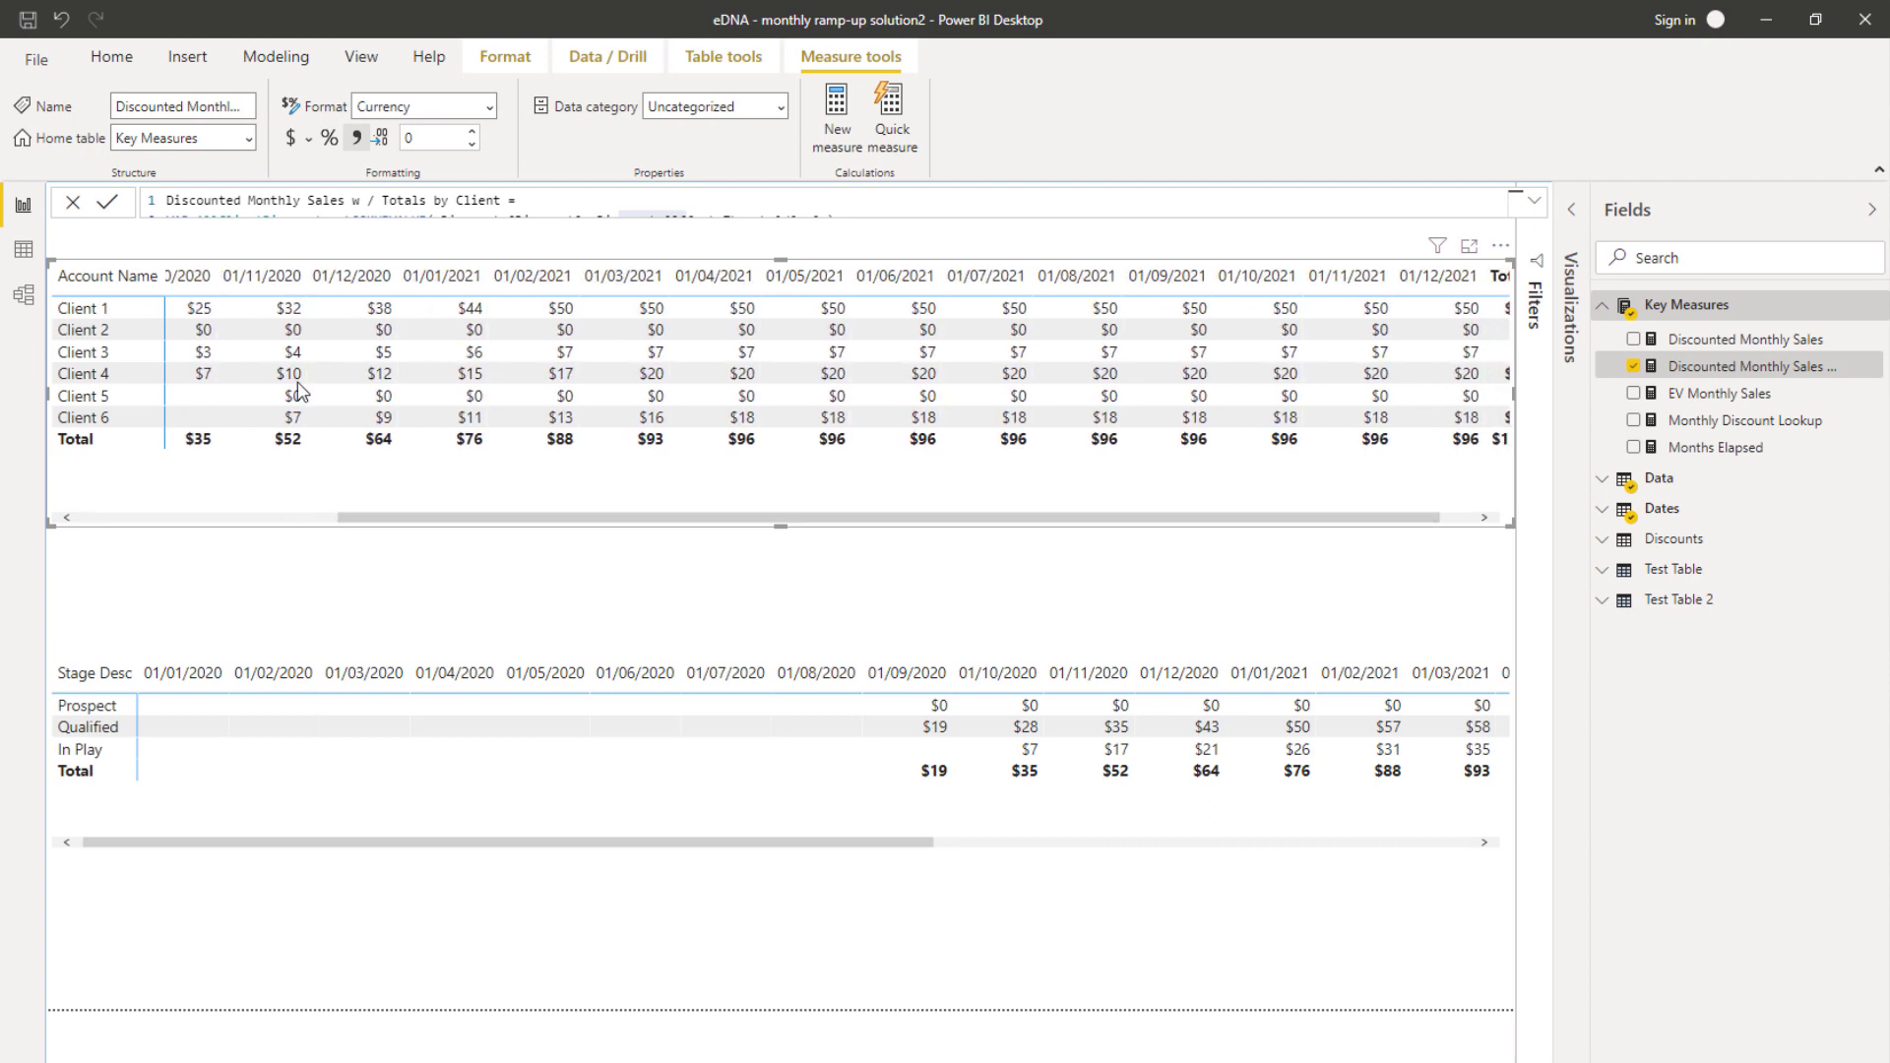
{"action": "left_click", "coordinate": [24, 251]}
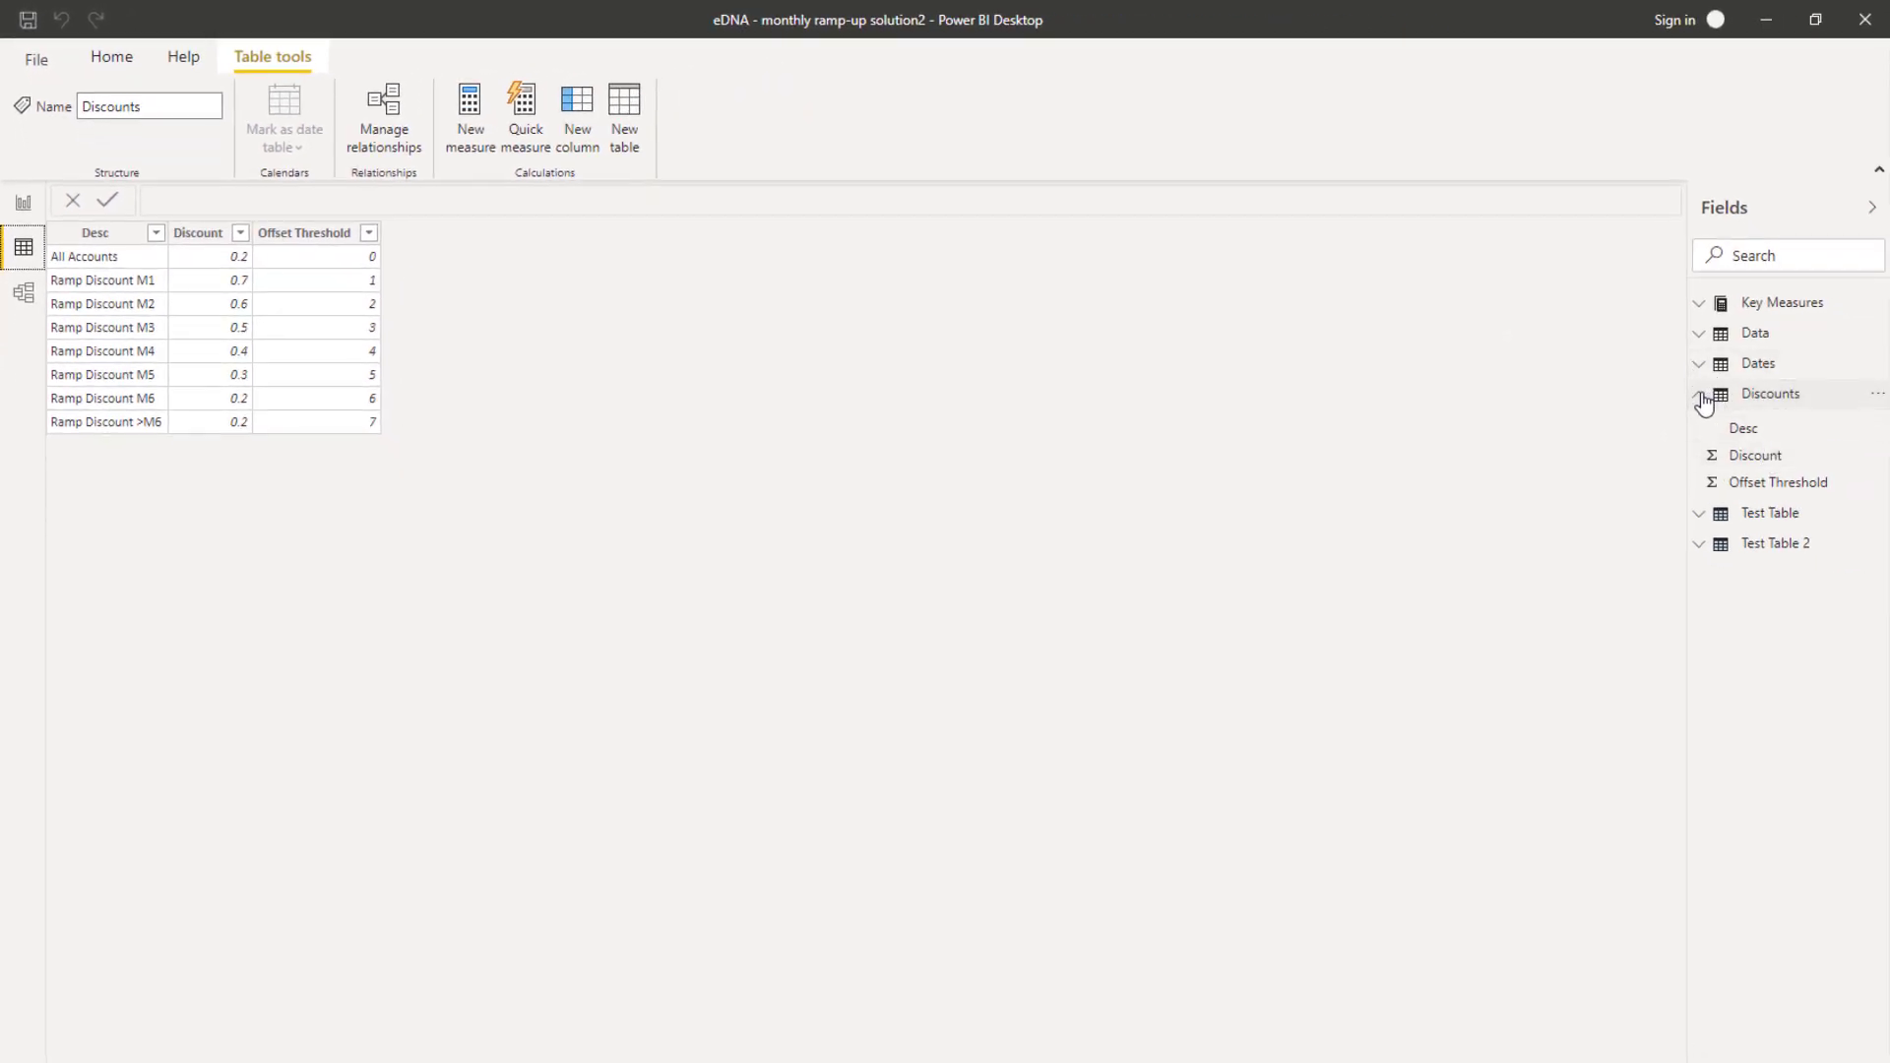
Display the Data table's six client accounts with stage, probability, go-live date and monthly sales
{"action": "left_click", "coordinate": [1700, 394]}
{"action": "left_click", "coordinate": [1761, 334]}
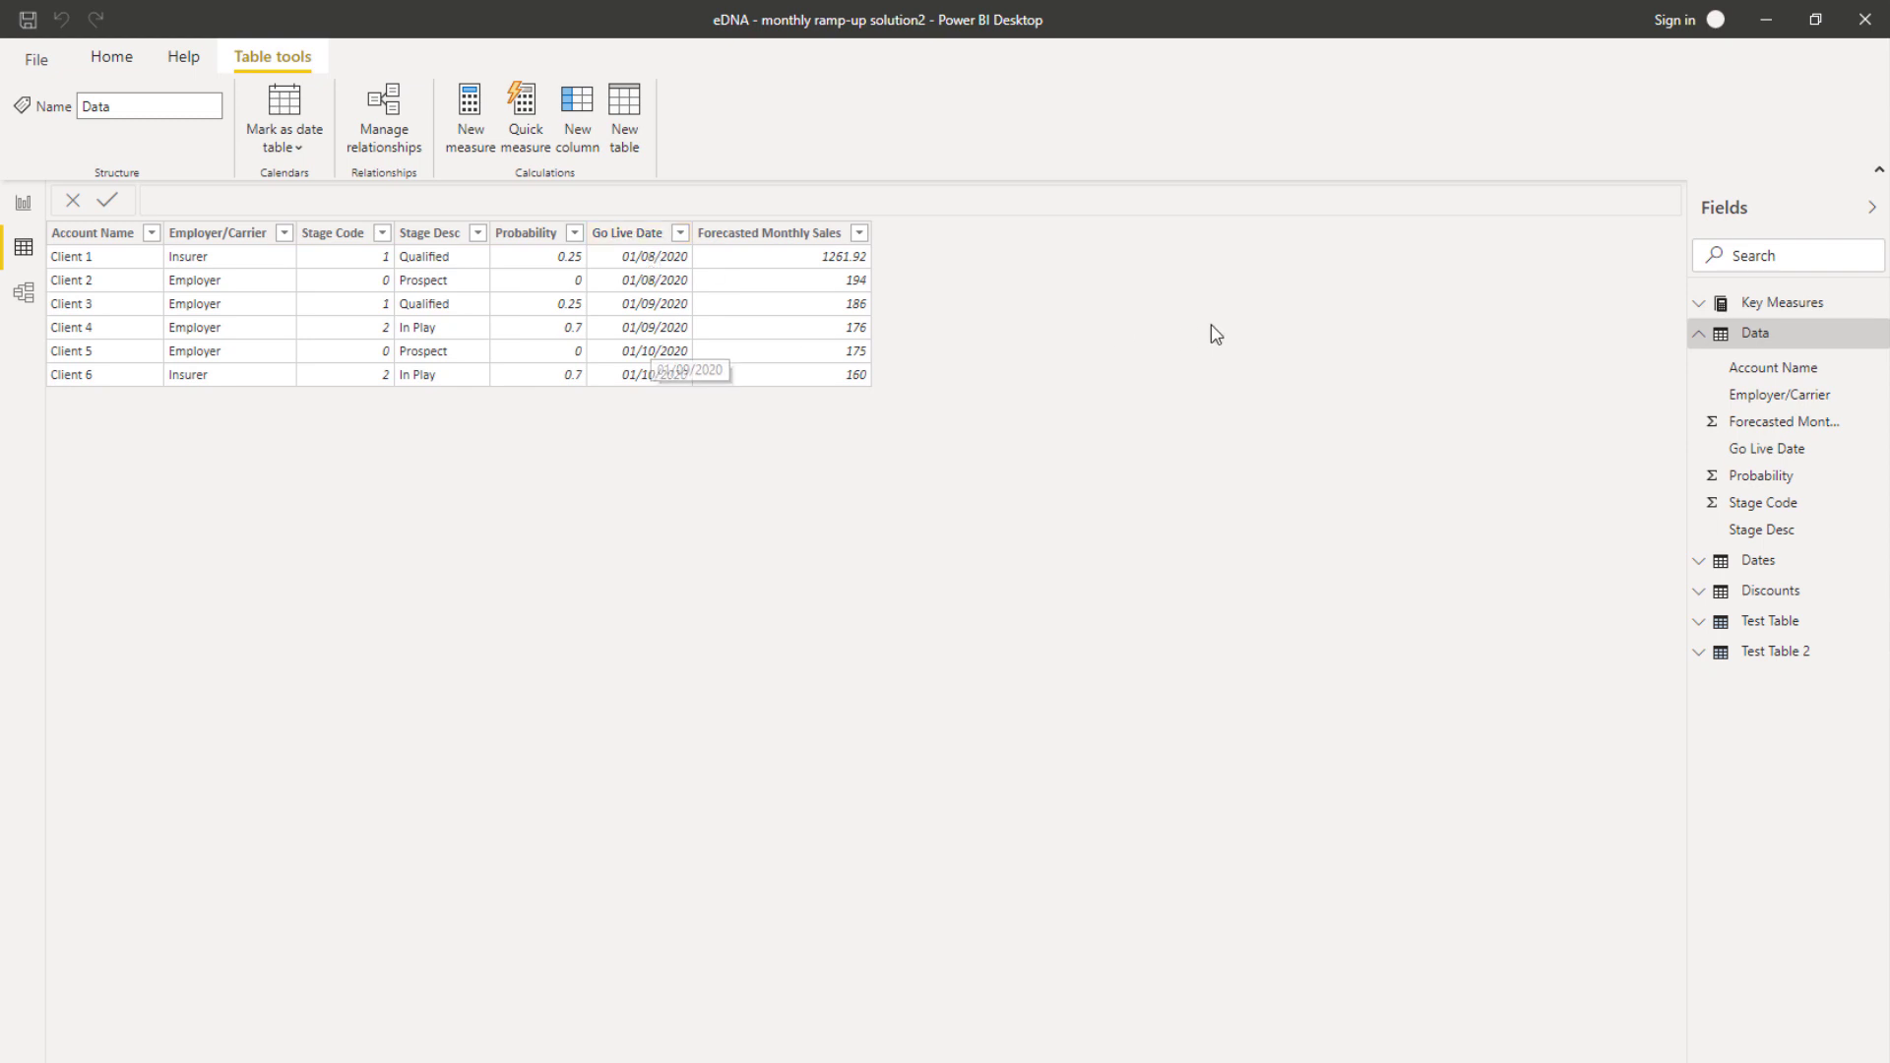
{"action": "left_click", "coordinate": [1700, 337]}
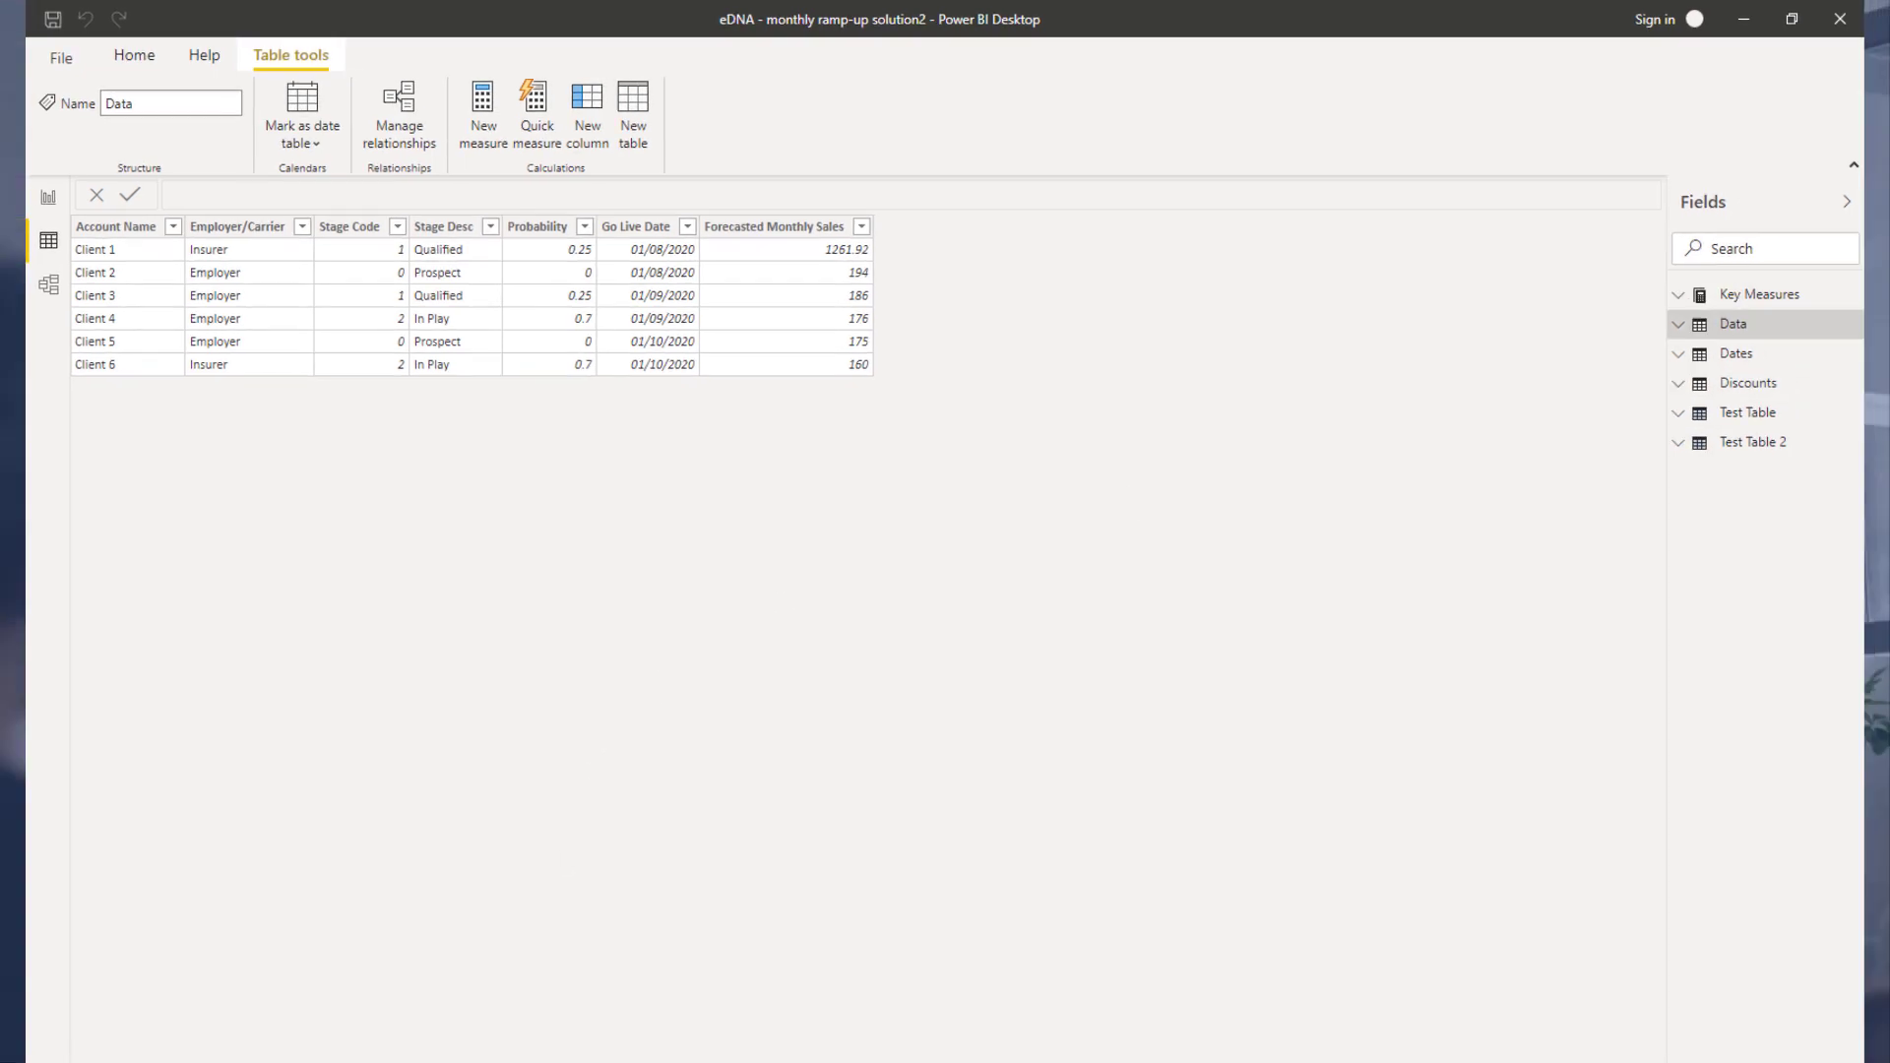
Select part of the solution post's measure code, then glance back at the Power BI report
{"action": "left_click", "coordinate": [633, 993]}
{"action": "scroll", "coordinate": [641, 678], "scroll_direction": "down", "scroll_amount": 7}
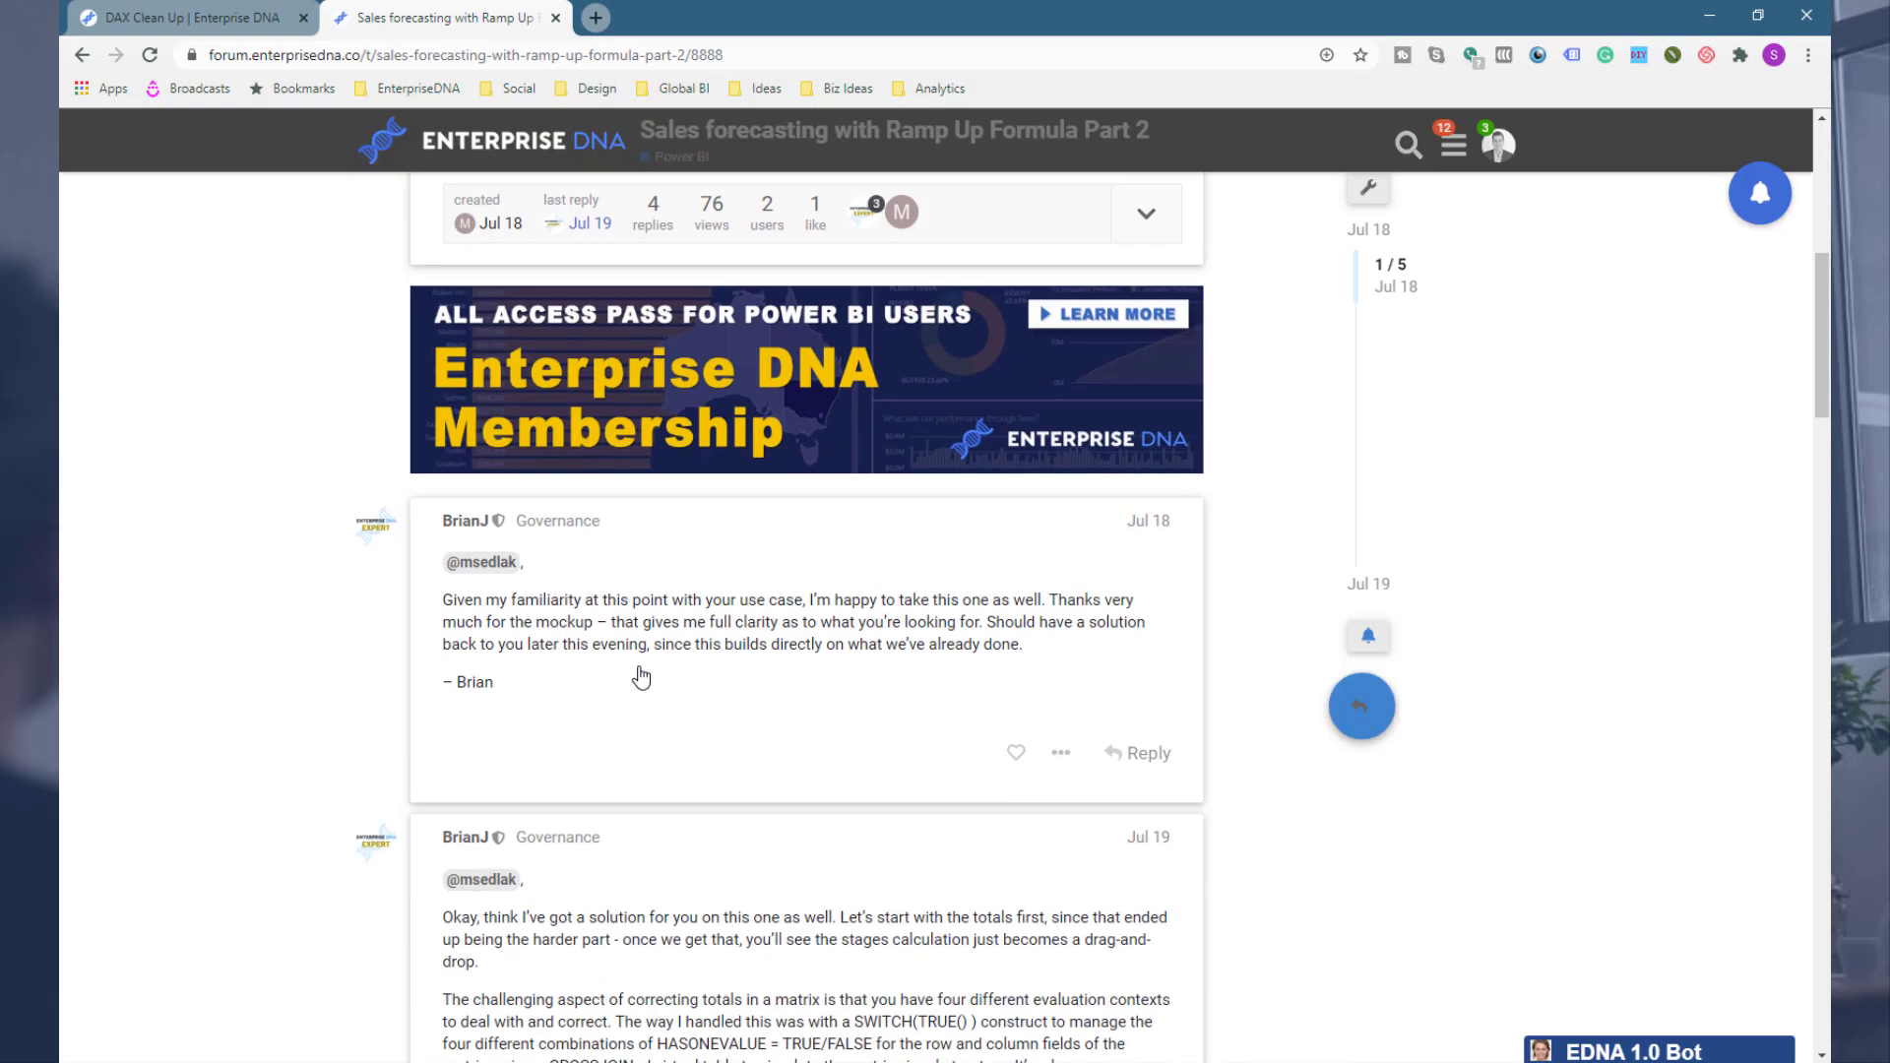
{"action": "scroll", "coordinate": [641, 677], "scroll_direction": "down", "scroll_amount": 15}
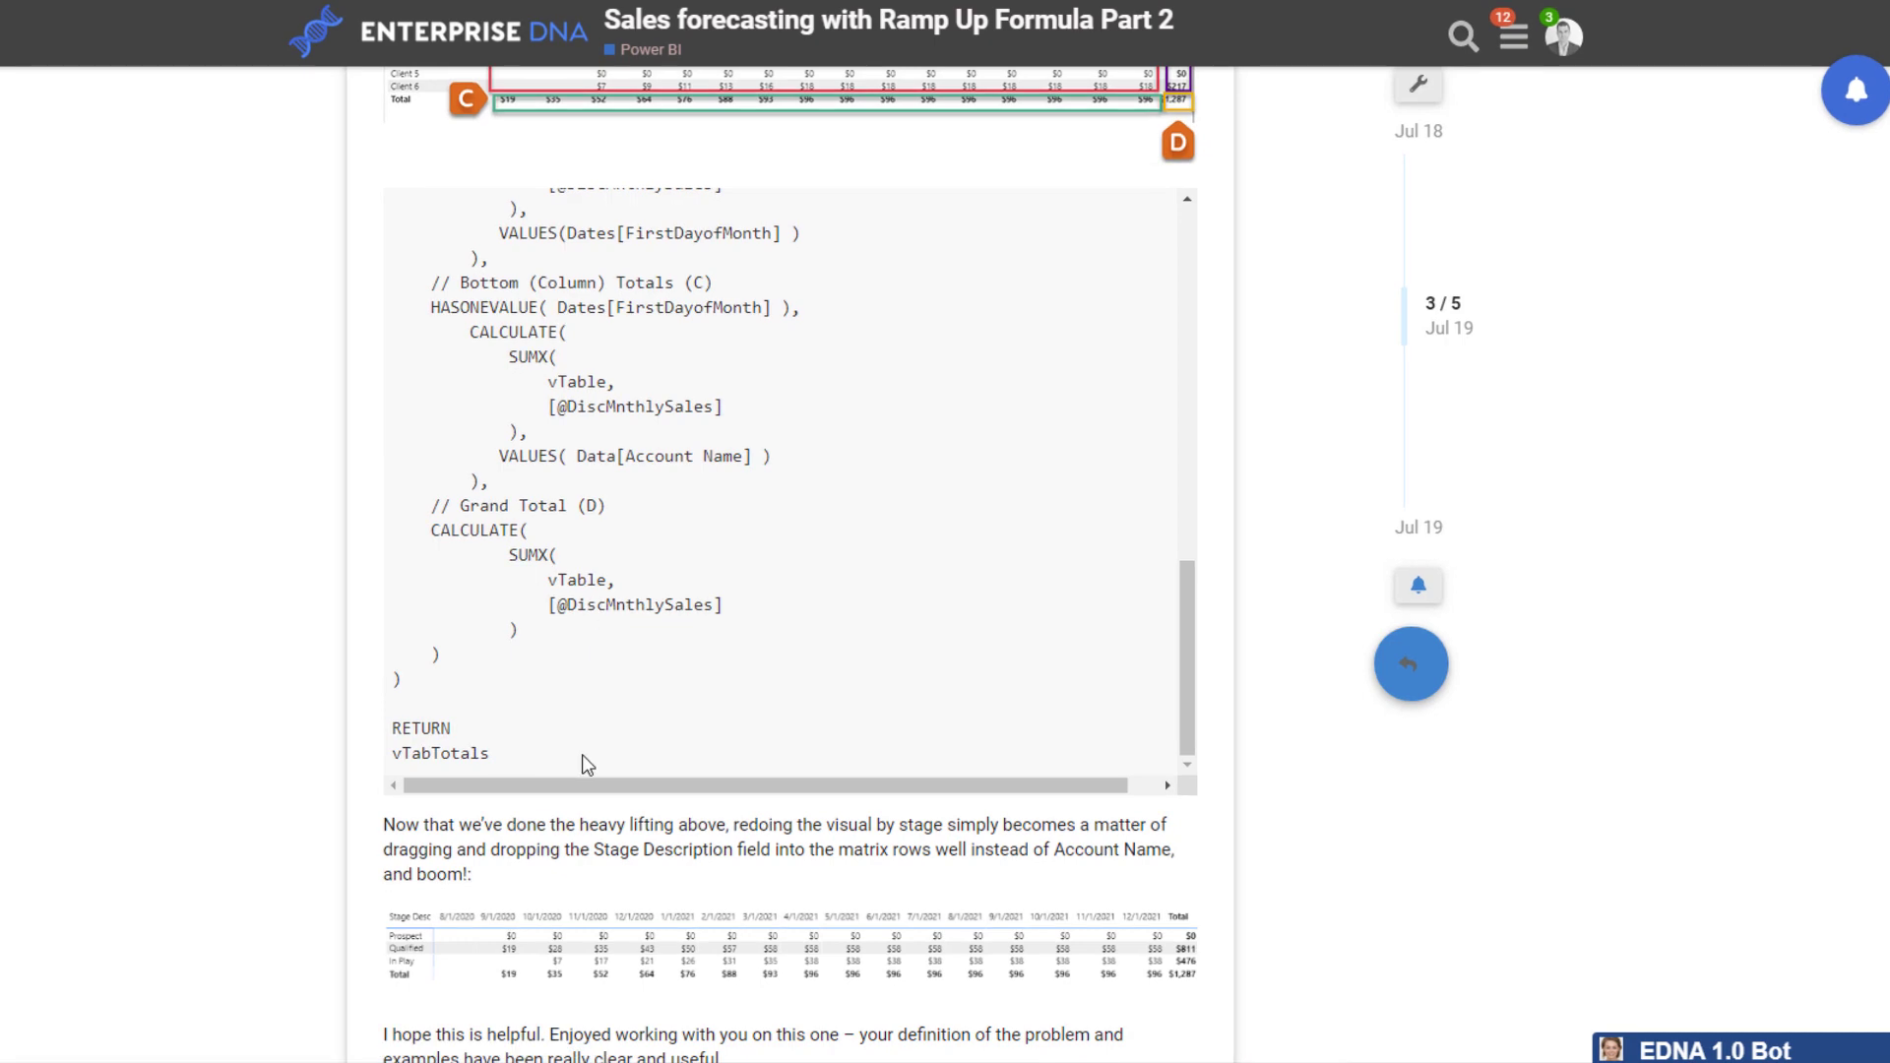
{"action": "left_click_drag", "start_coordinate": [581, 755], "coordinate": [384, 219]}
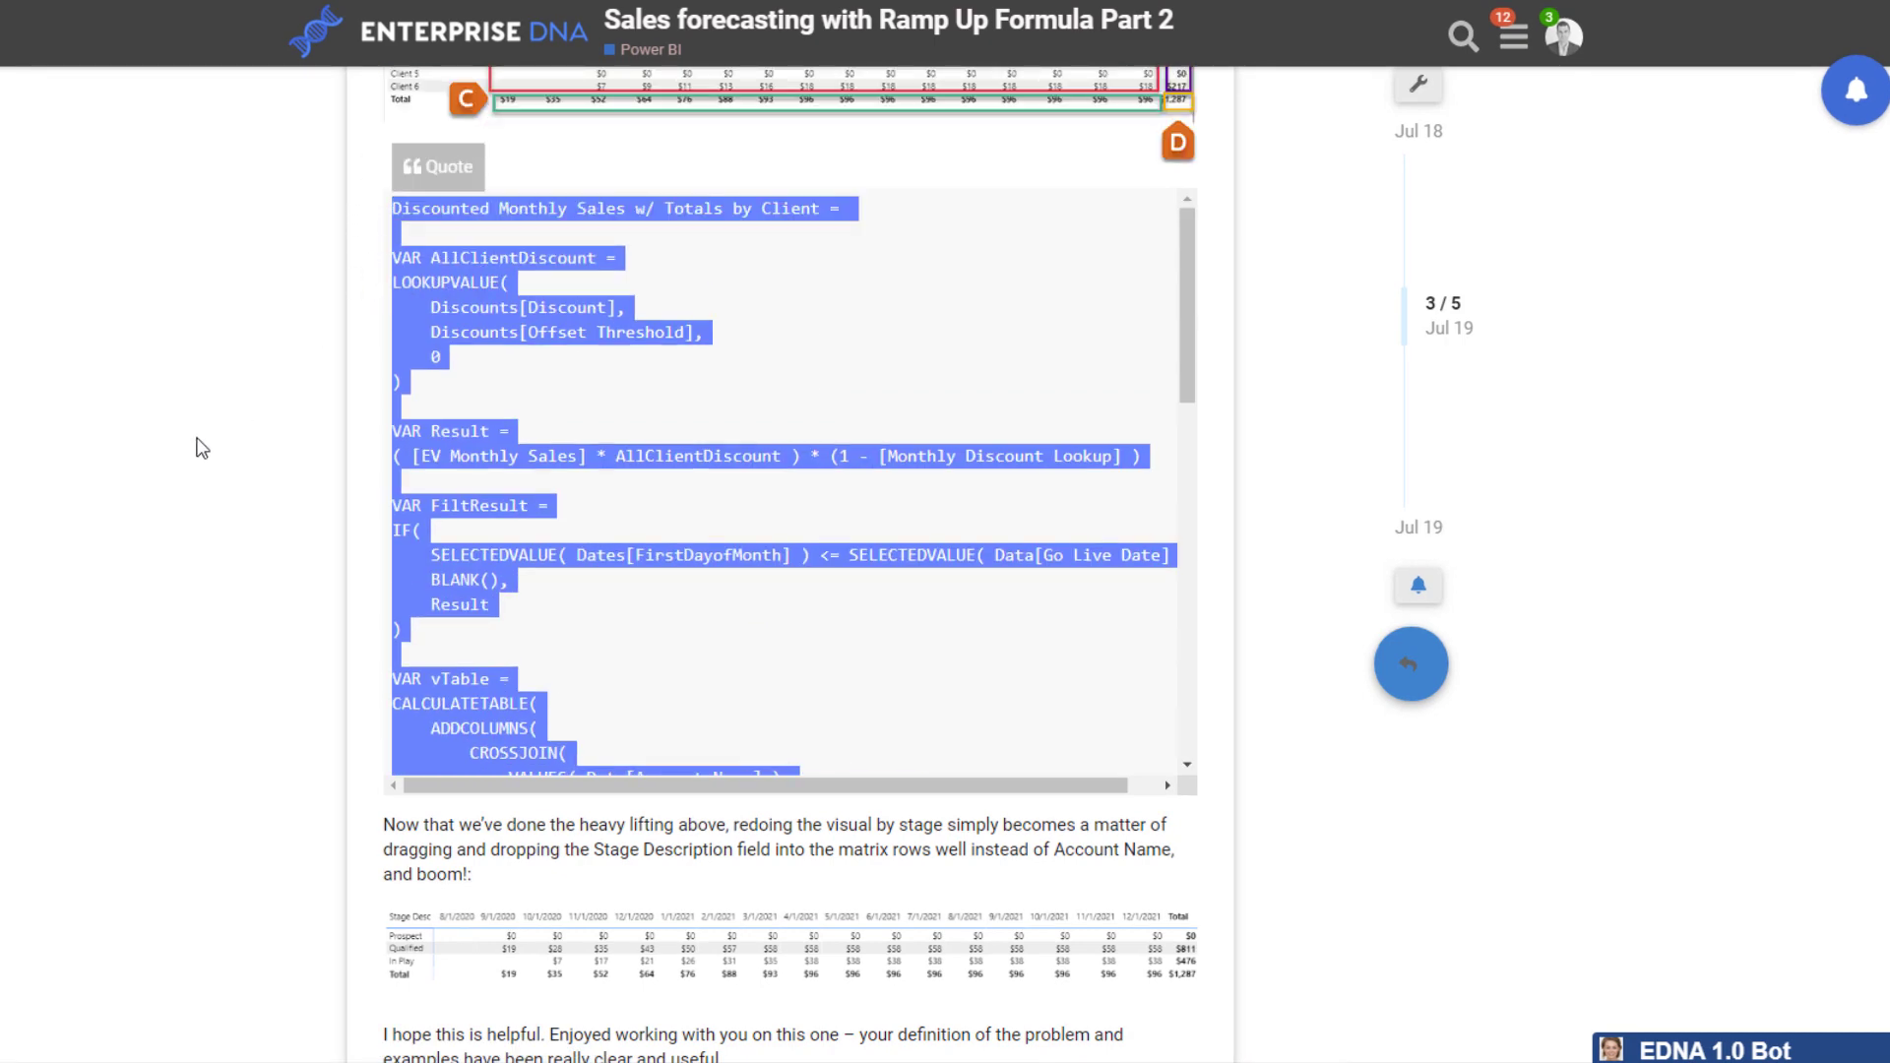
{"action": "scroll", "coordinate": [207, 394], "scroll_direction": "down", "scroll_amount": 5}
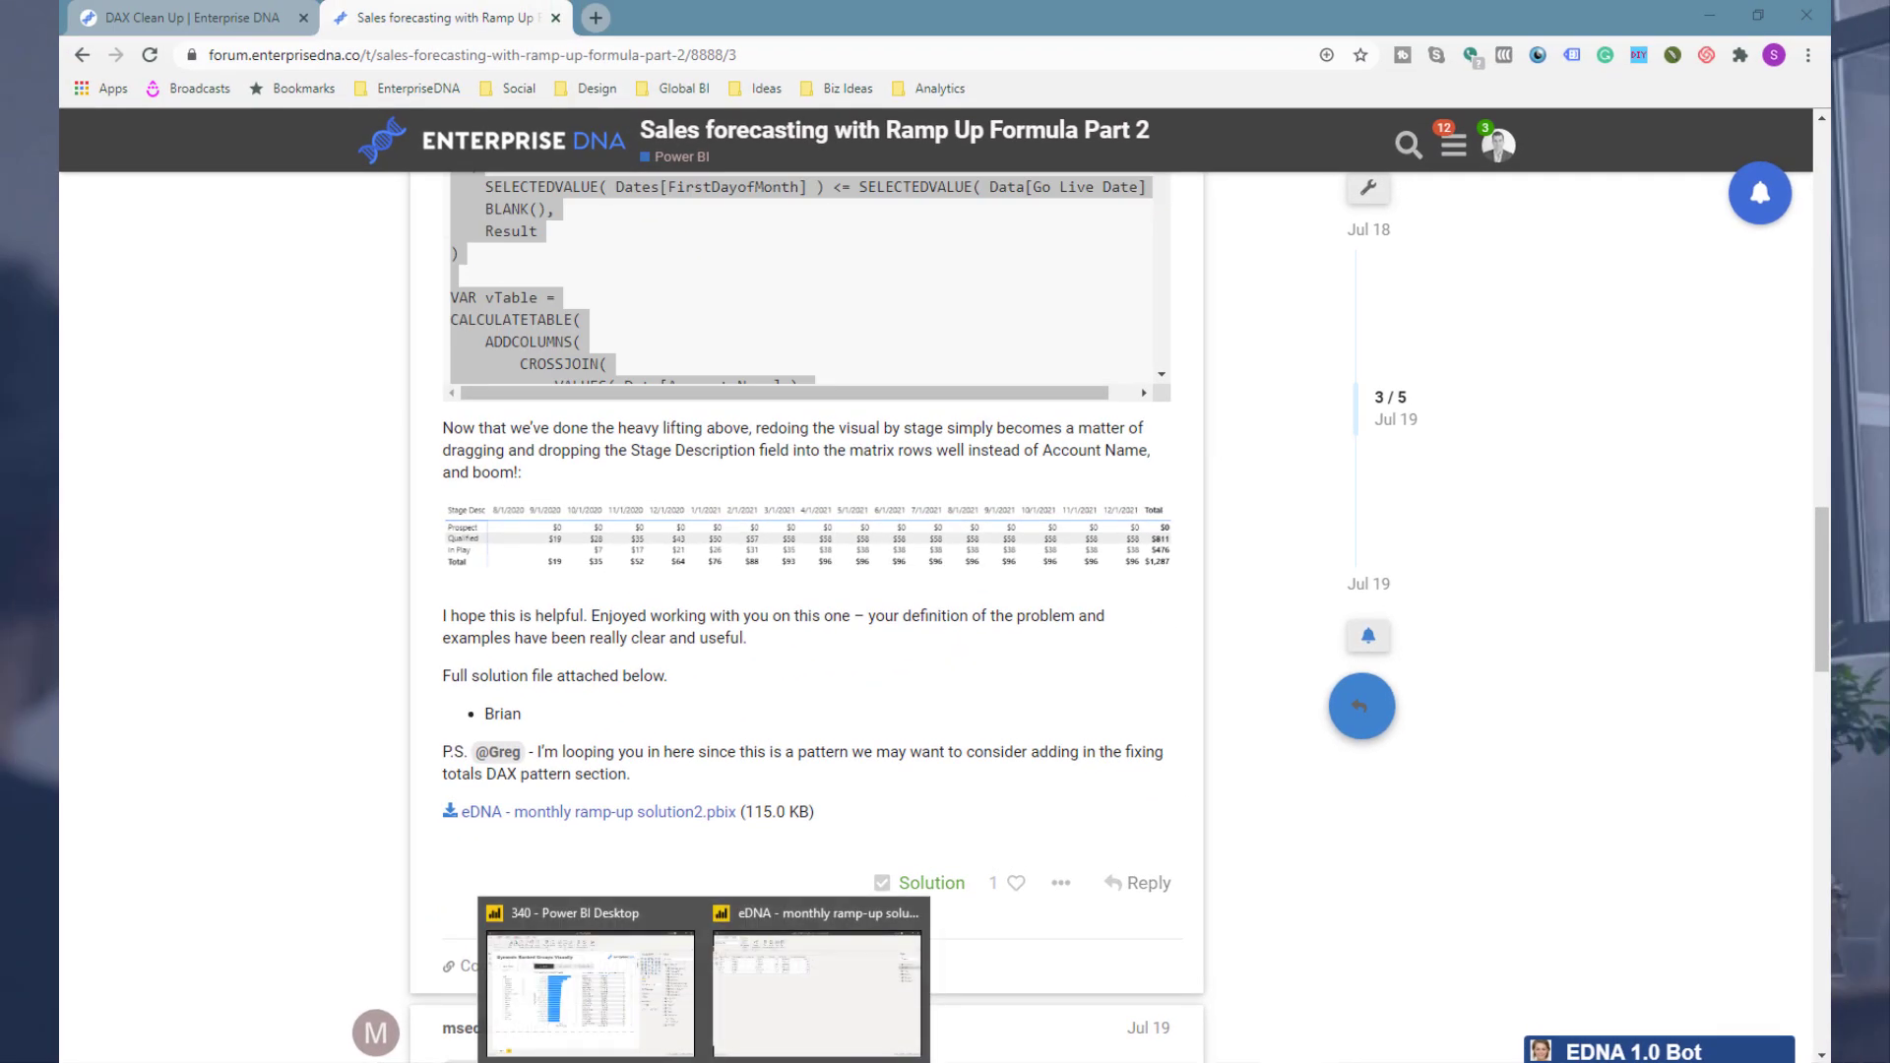
{"action": "left_click", "coordinate": [721, 1014]}
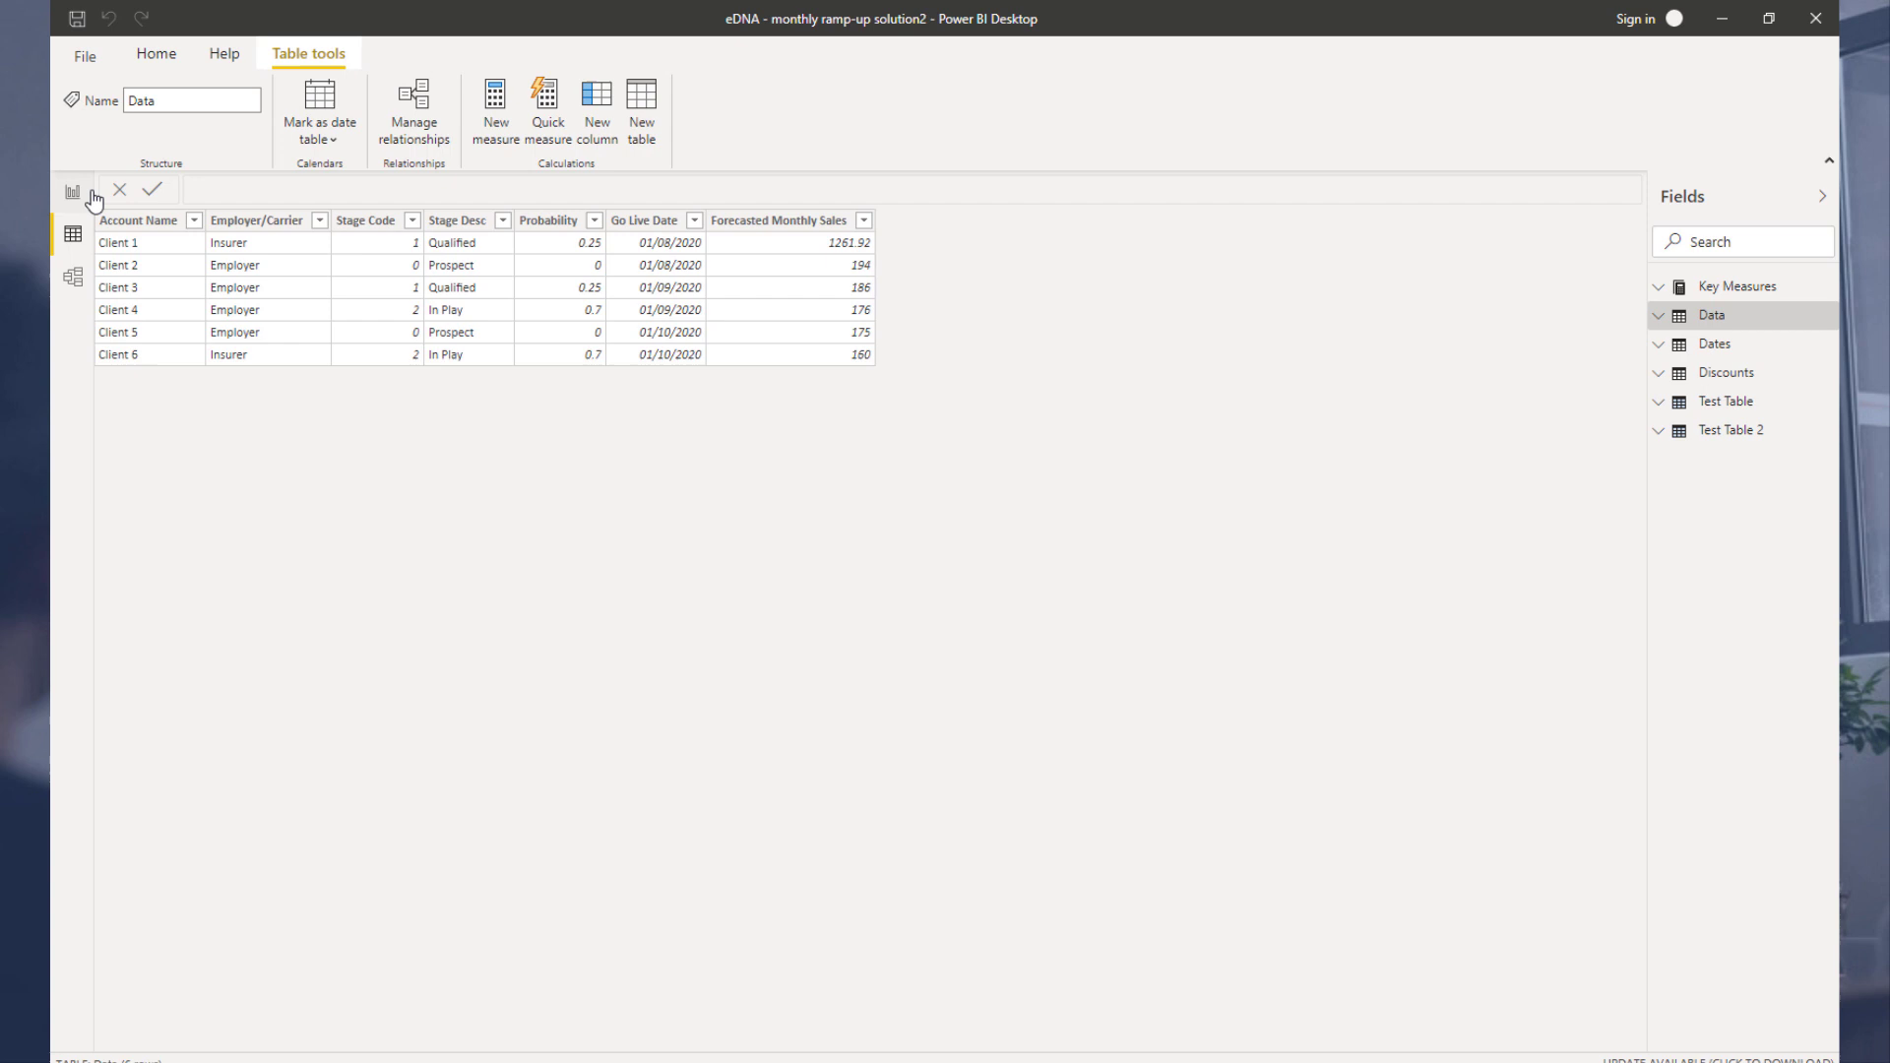
{"action": "left_click", "coordinate": [32, 205]}
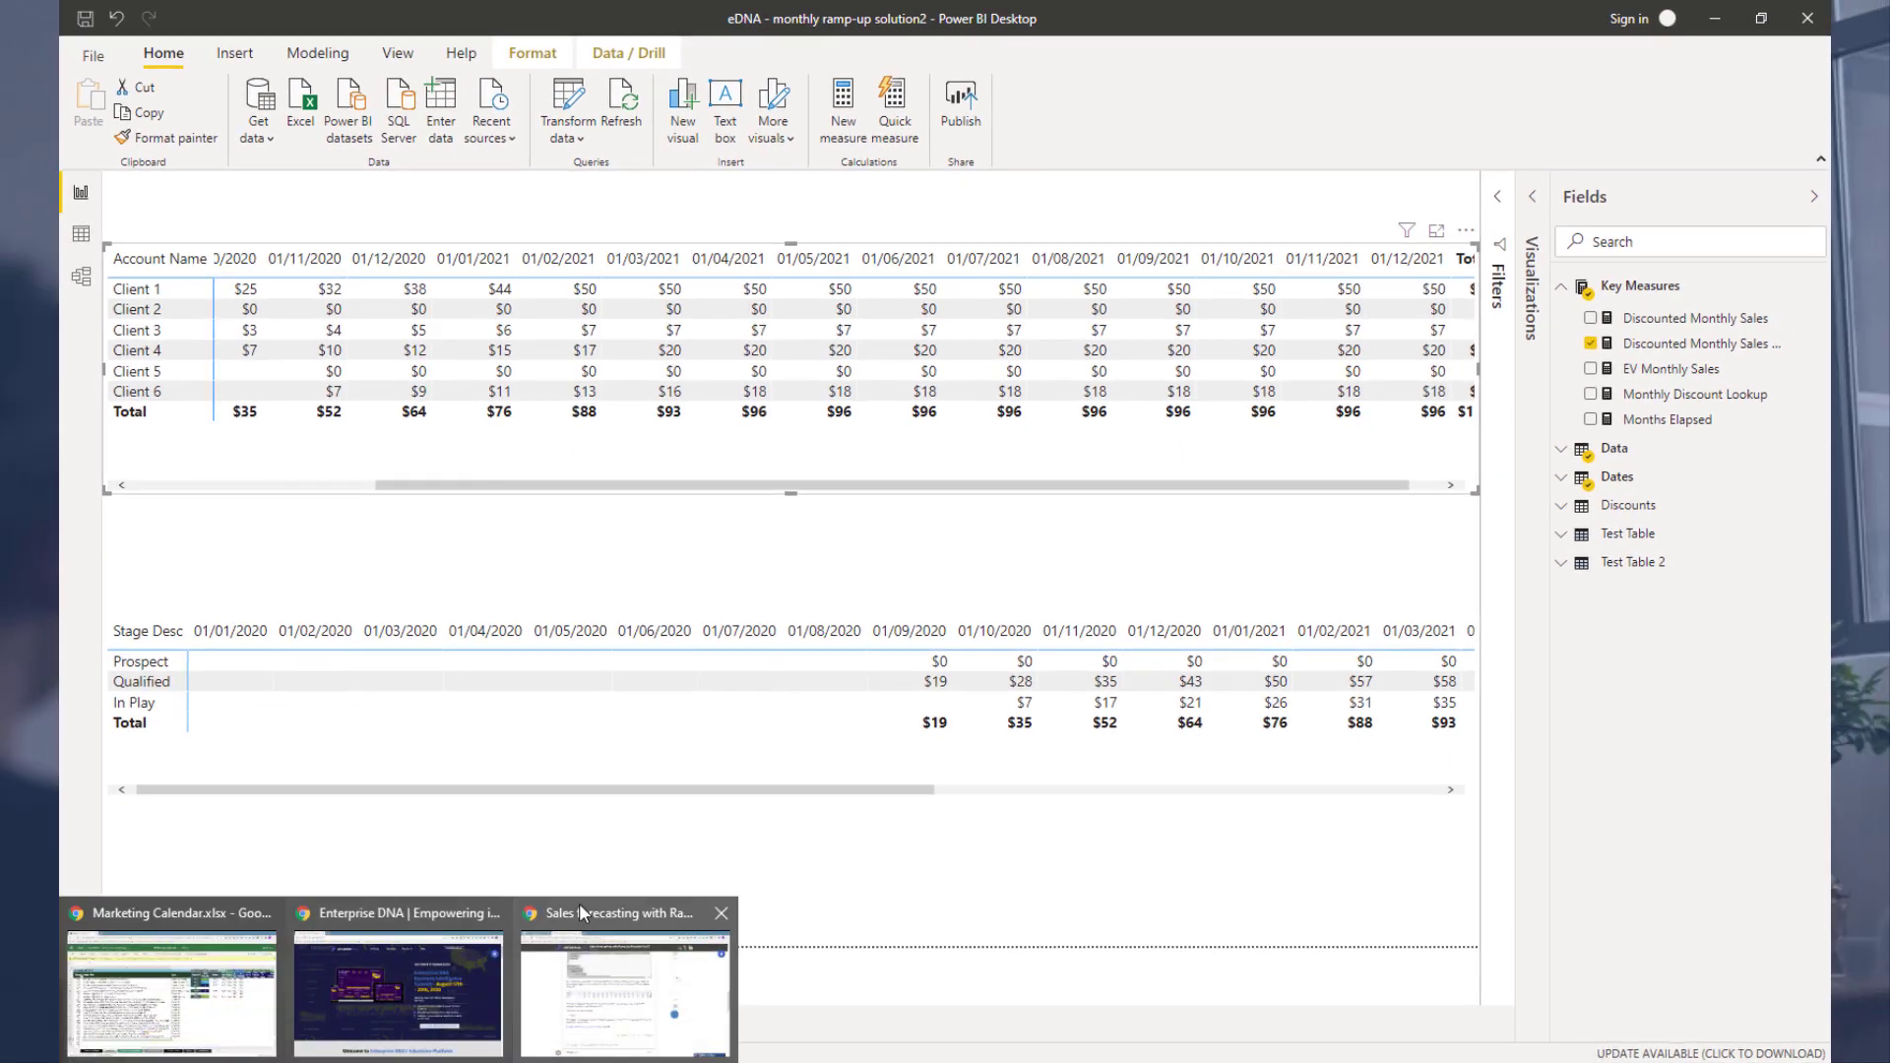
Select the entire 'Discounted Monthly Sales w/ Totals by Client' measure code in the solution post
{"action": "left_click", "coordinate": [768, 1029]}
{"action": "scroll", "coordinate": [689, 334], "scroll_direction": "up", "scroll_amount": 4}
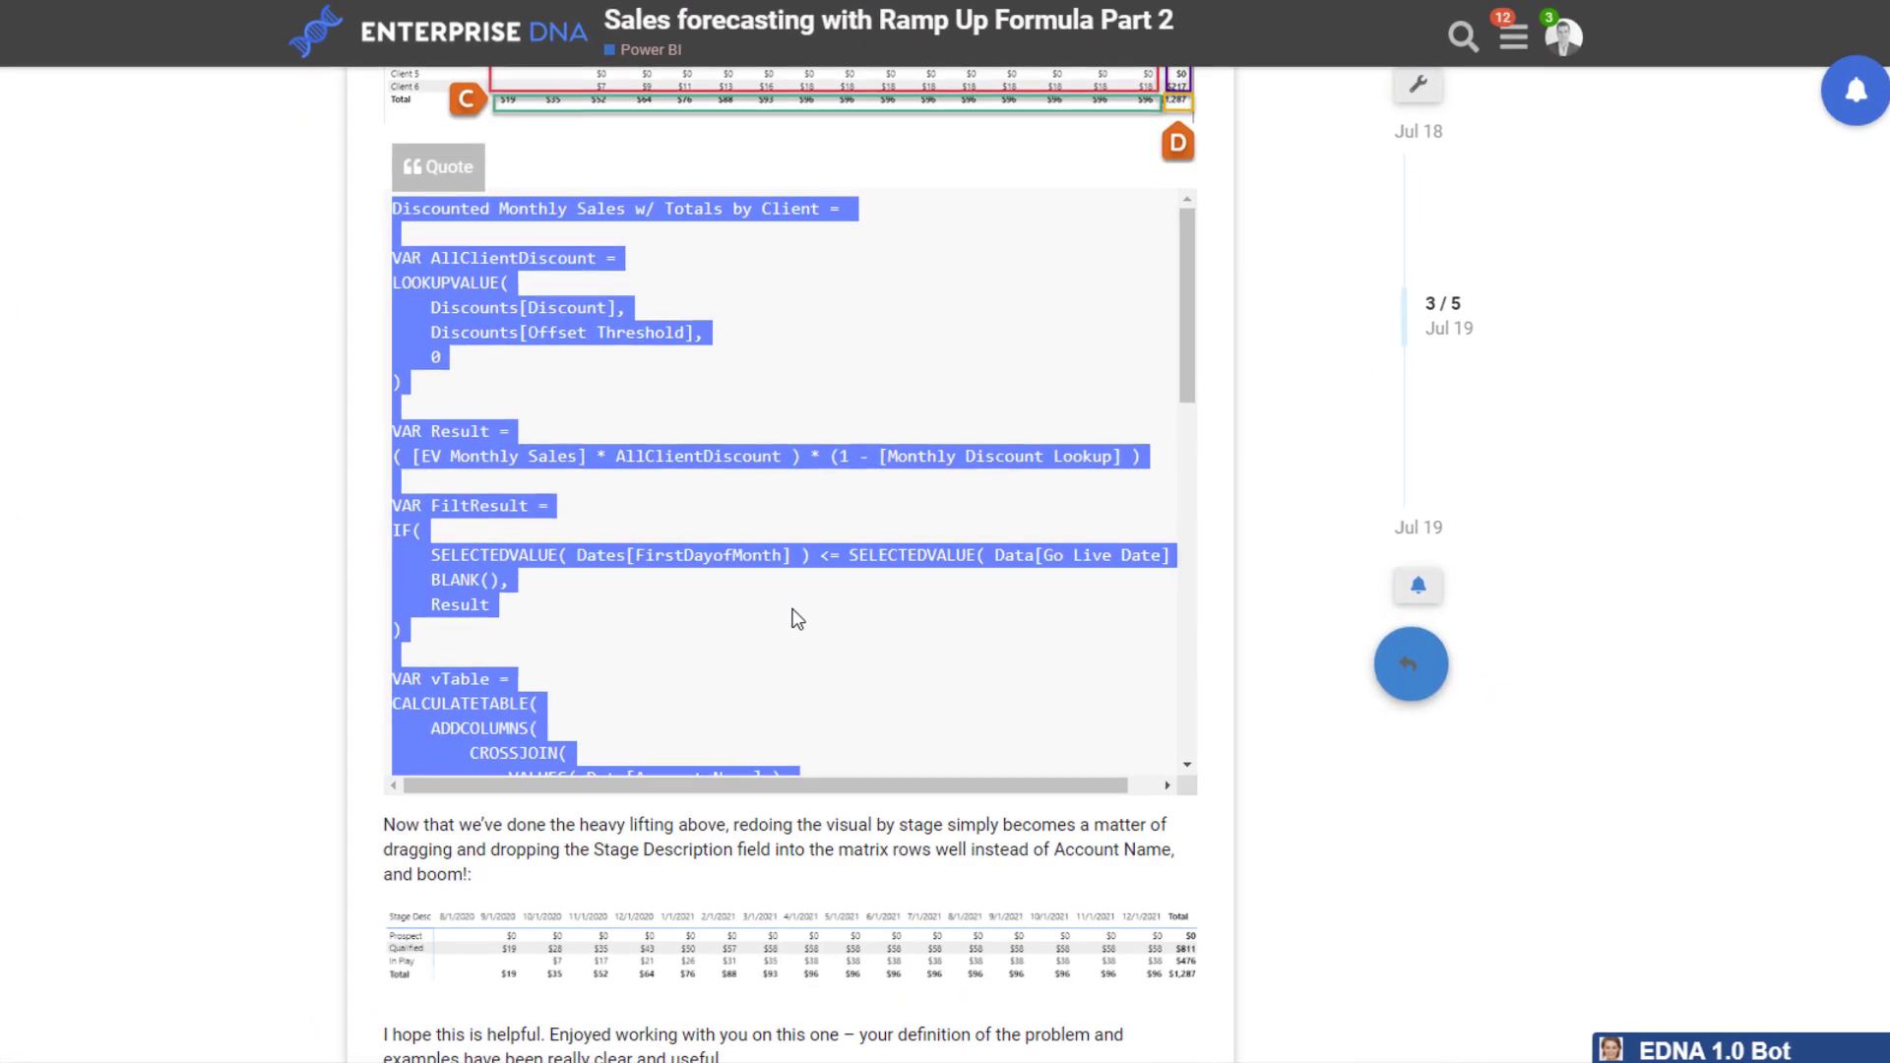
{"action": "left_click", "coordinate": [767, 647]}
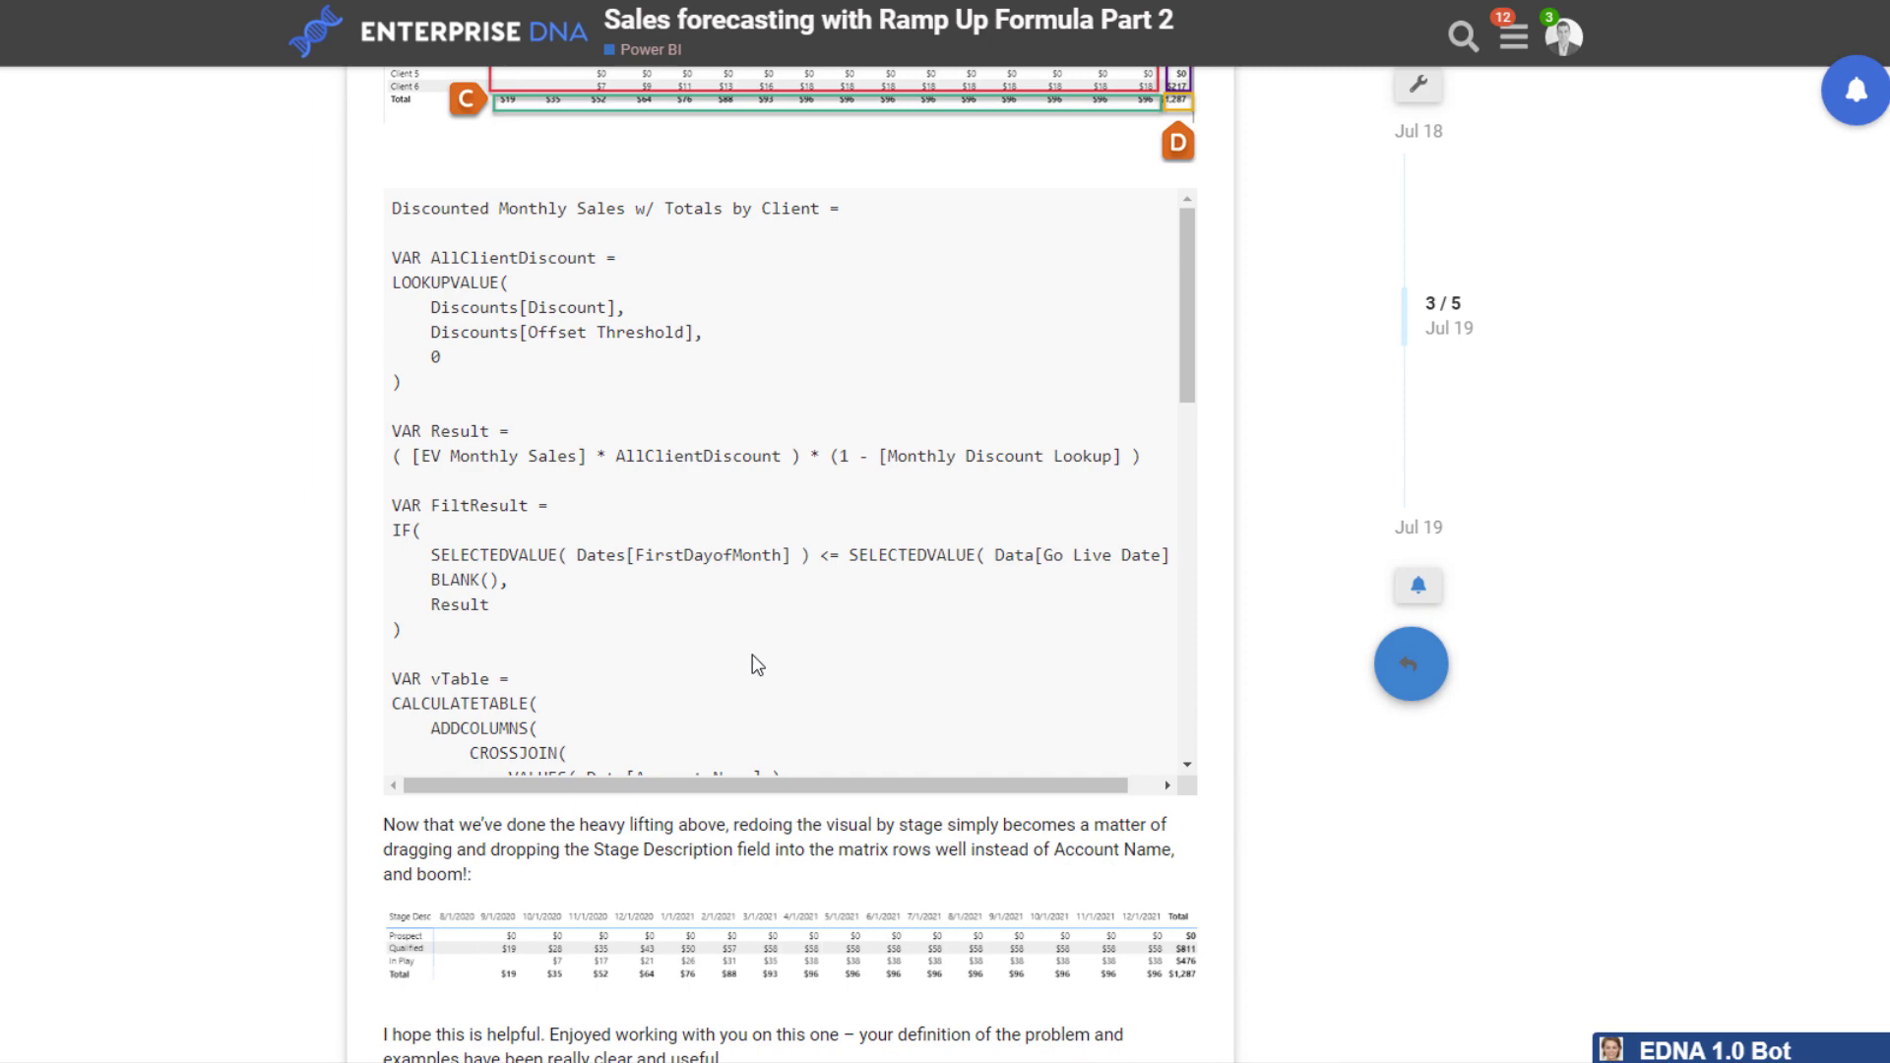
{"action": "left_click_drag", "start_coordinate": [397, 207], "coordinate": [614, 767]}
{"action": "left_click", "coordinate": [443, 467]}
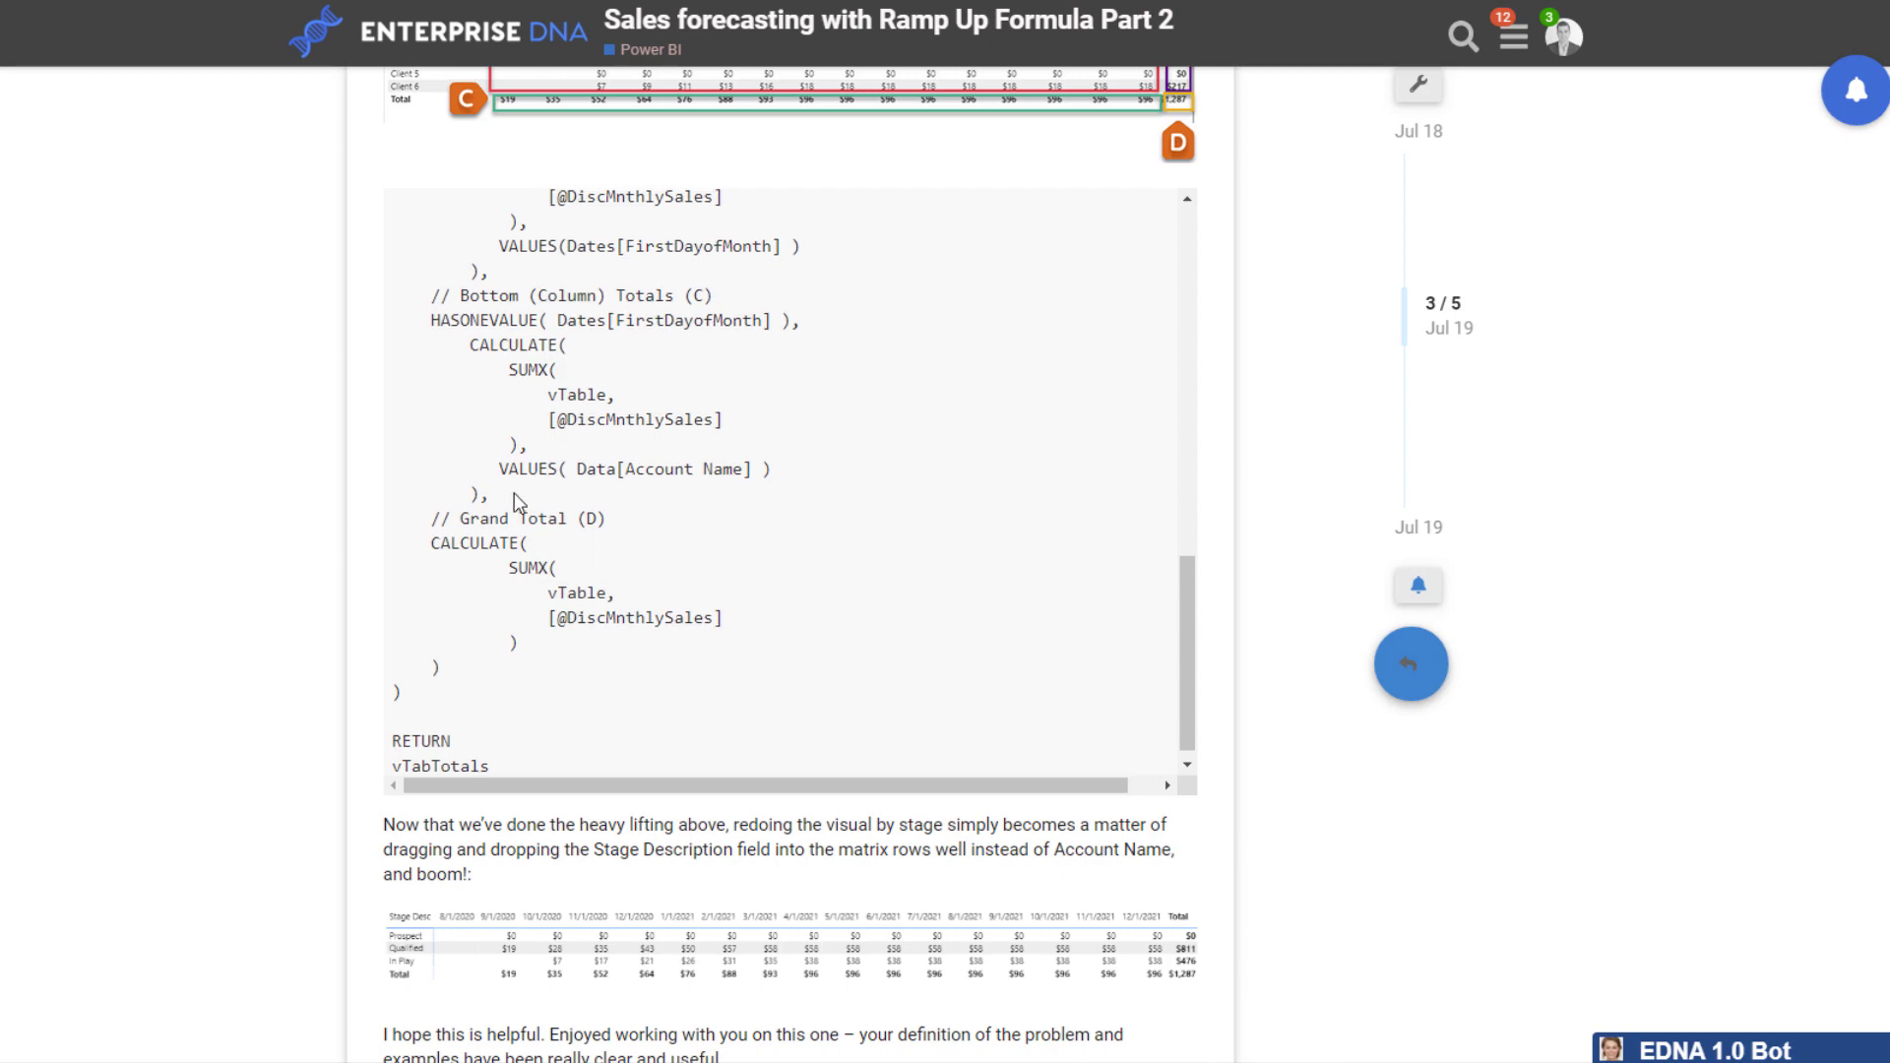
{"action": "scroll", "coordinate": [516, 492], "scroll_direction": "up", "scroll_amount": 10}
{"action": "scroll", "coordinate": [516, 492], "scroll_direction": "up", "scroll_amount": 3}
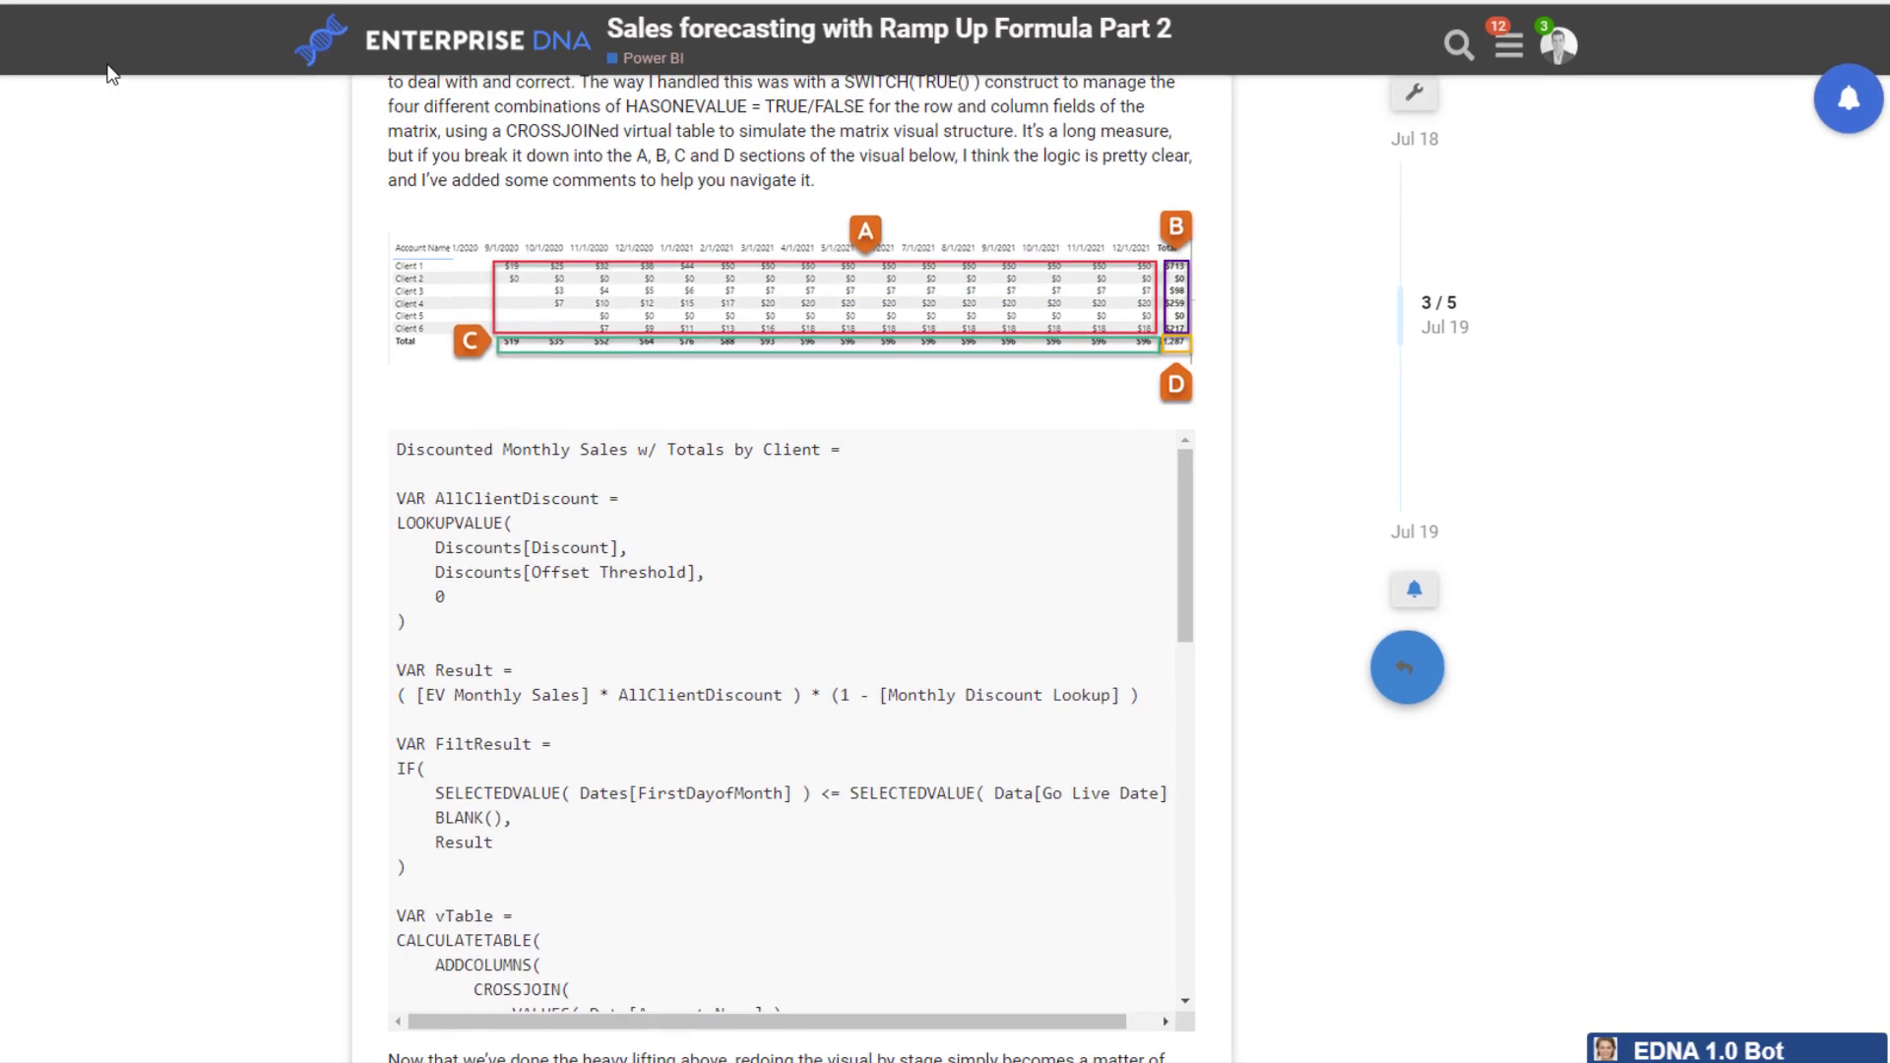
Paste the copied measure into a cleared DAX Clean Up editor and format it
{"action": "key", "text": "ctrl+Tab"}
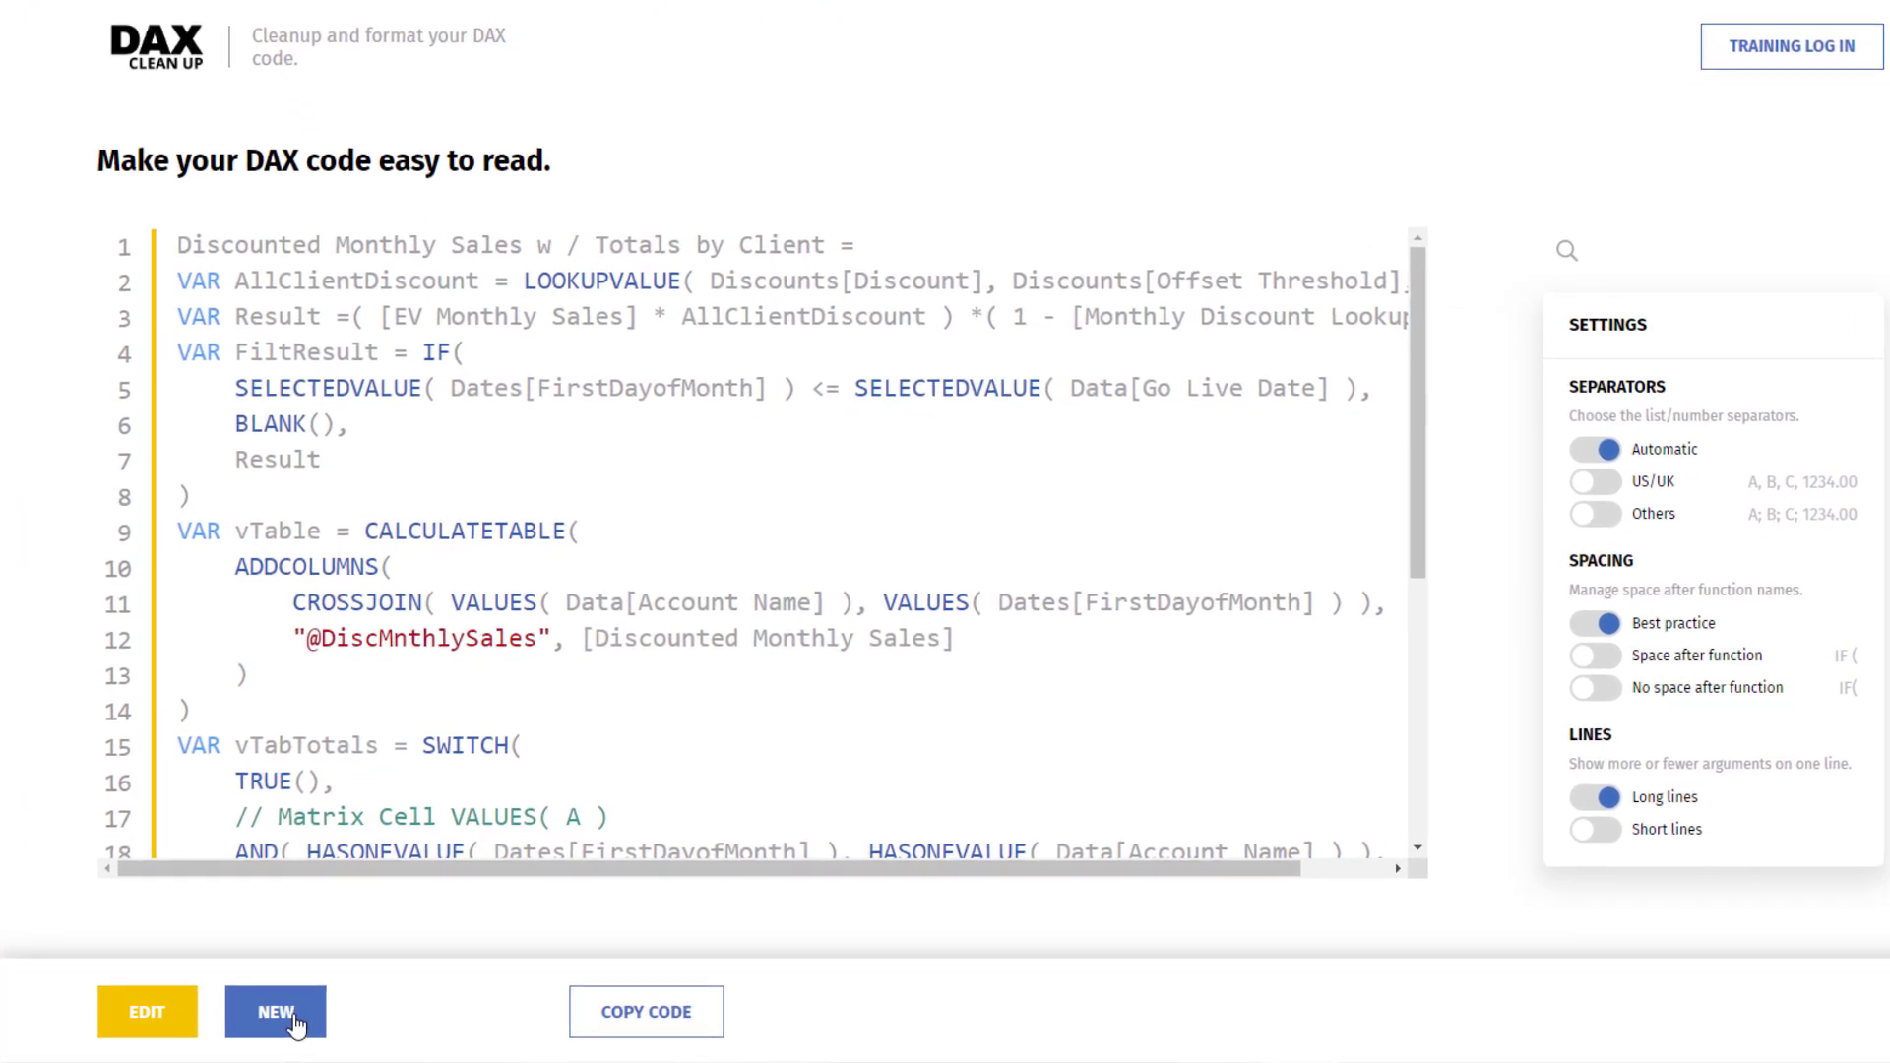
{"action": "left_click", "coordinate": [290, 1014]}
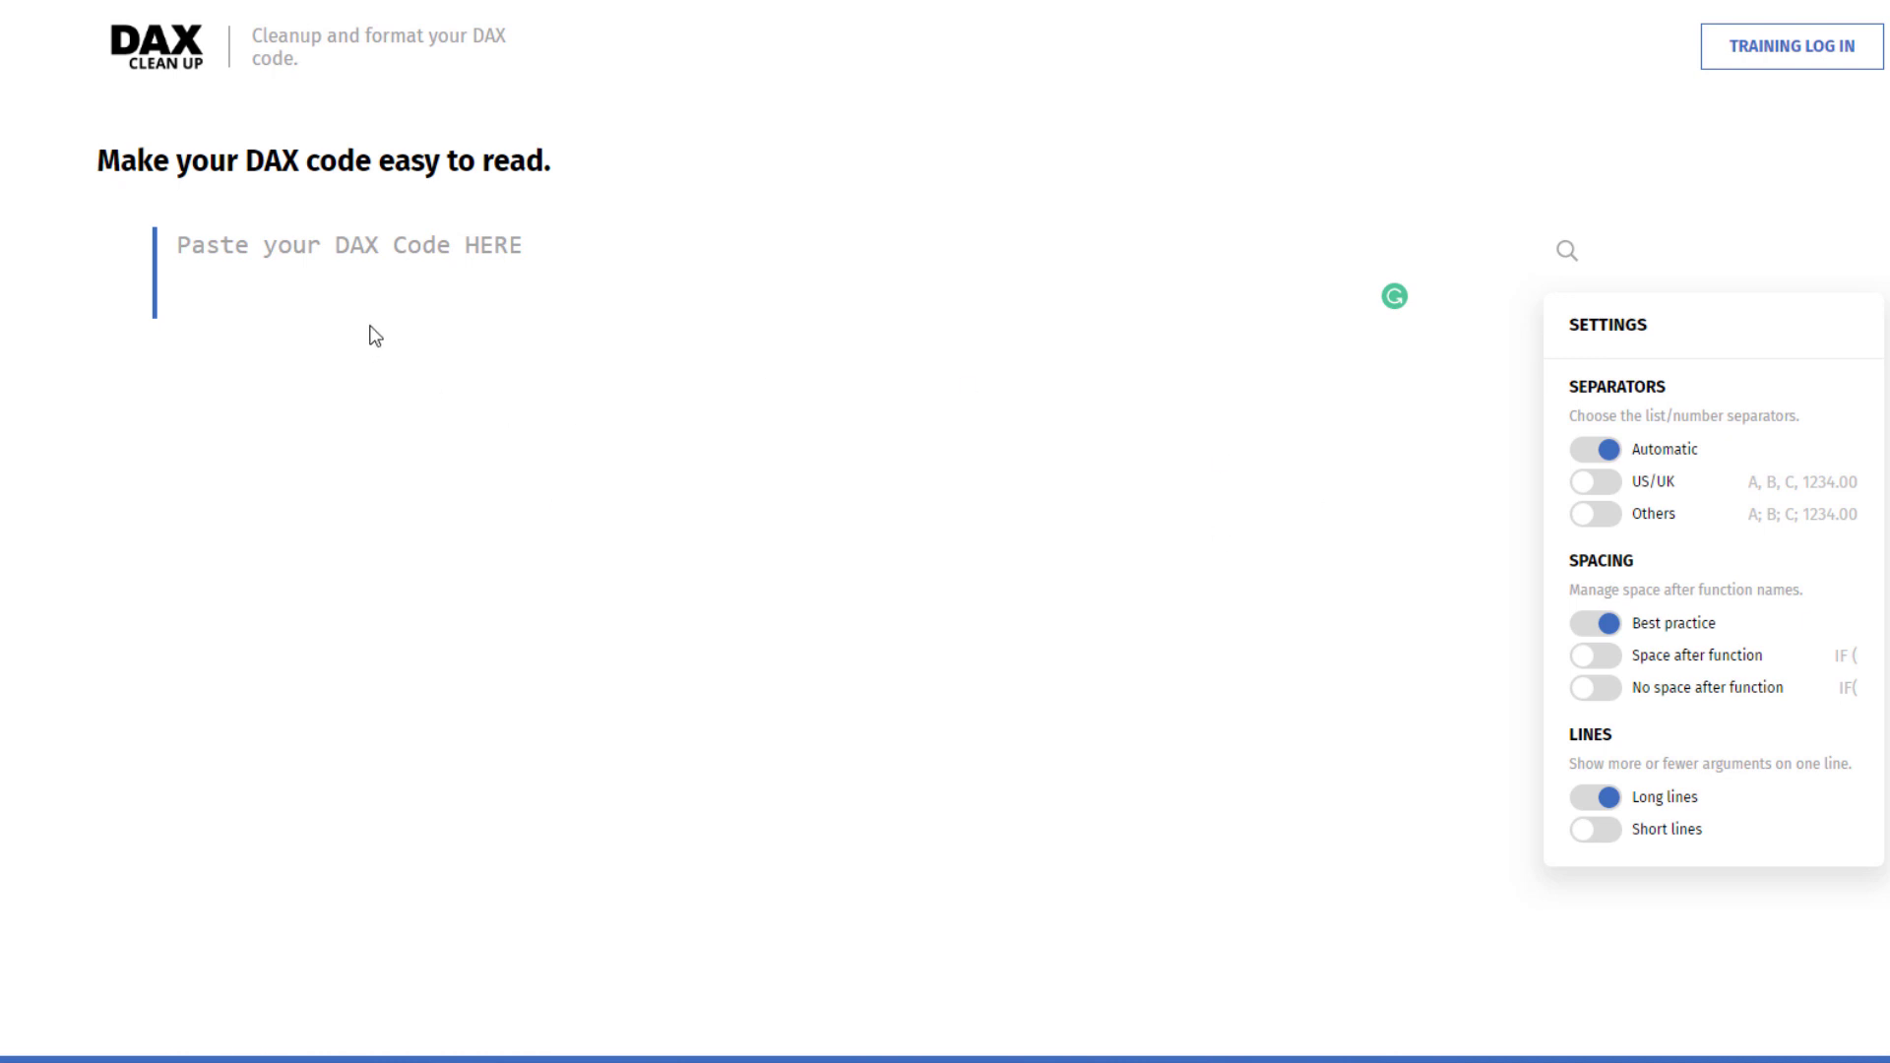
{"action": "key", "text": "ctrl+v"}
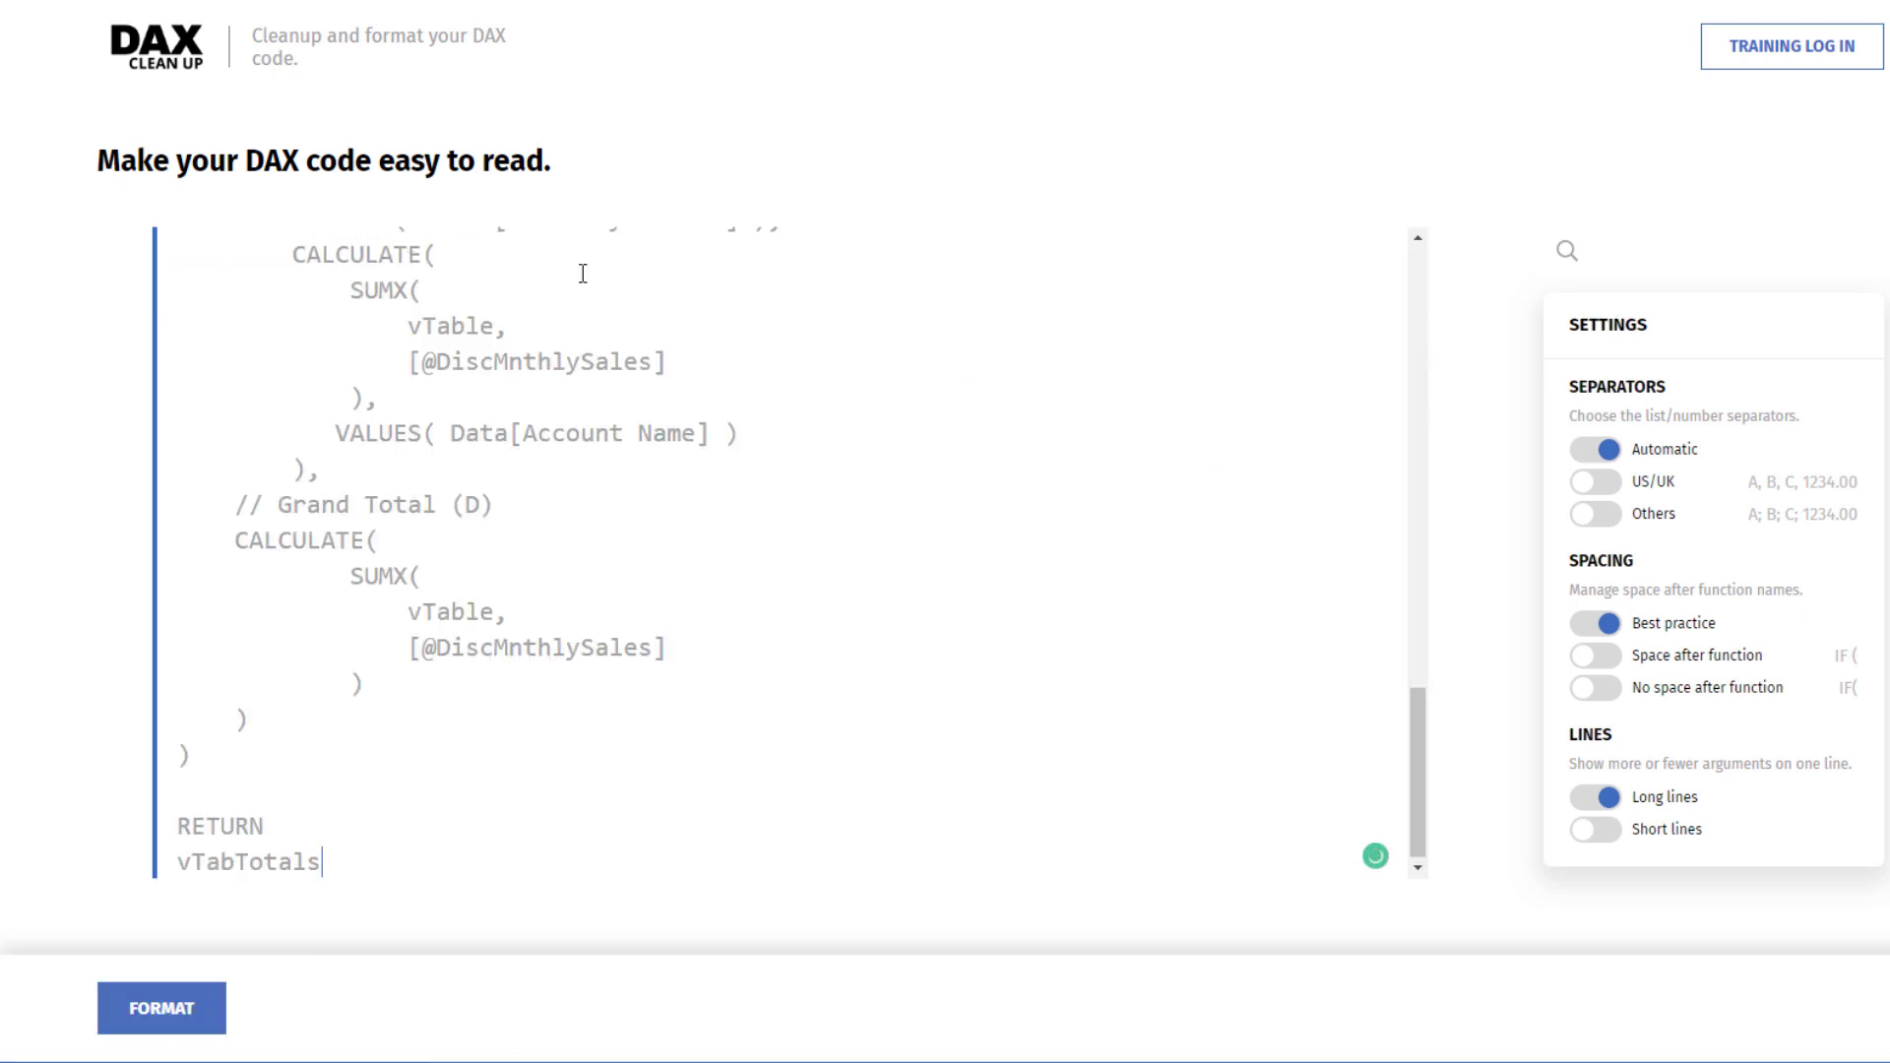
{"action": "left_click", "coordinate": [160, 1024]}
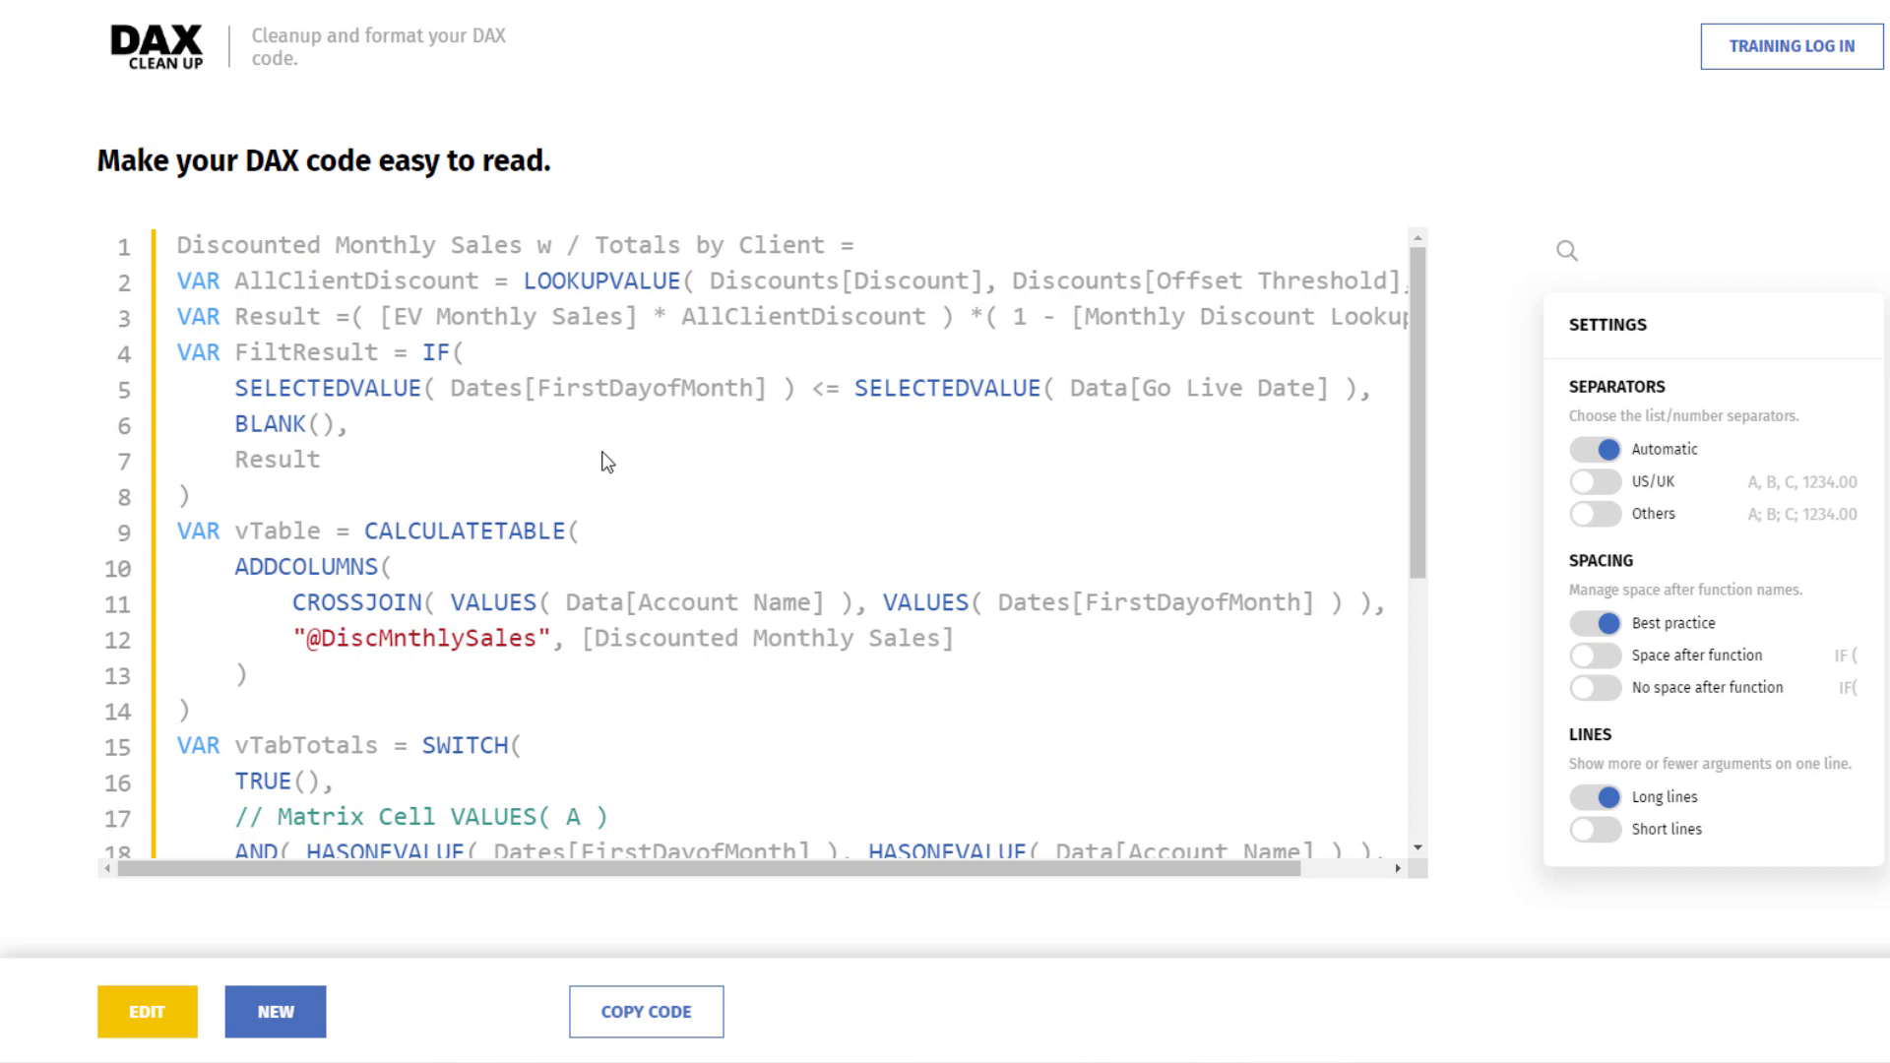
Return the code to edit mode and reformat it into 31 indented lines
{"action": "scroll", "coordinate": [562, 476], "scroll_direction": "down", "scroll_amount": 5}
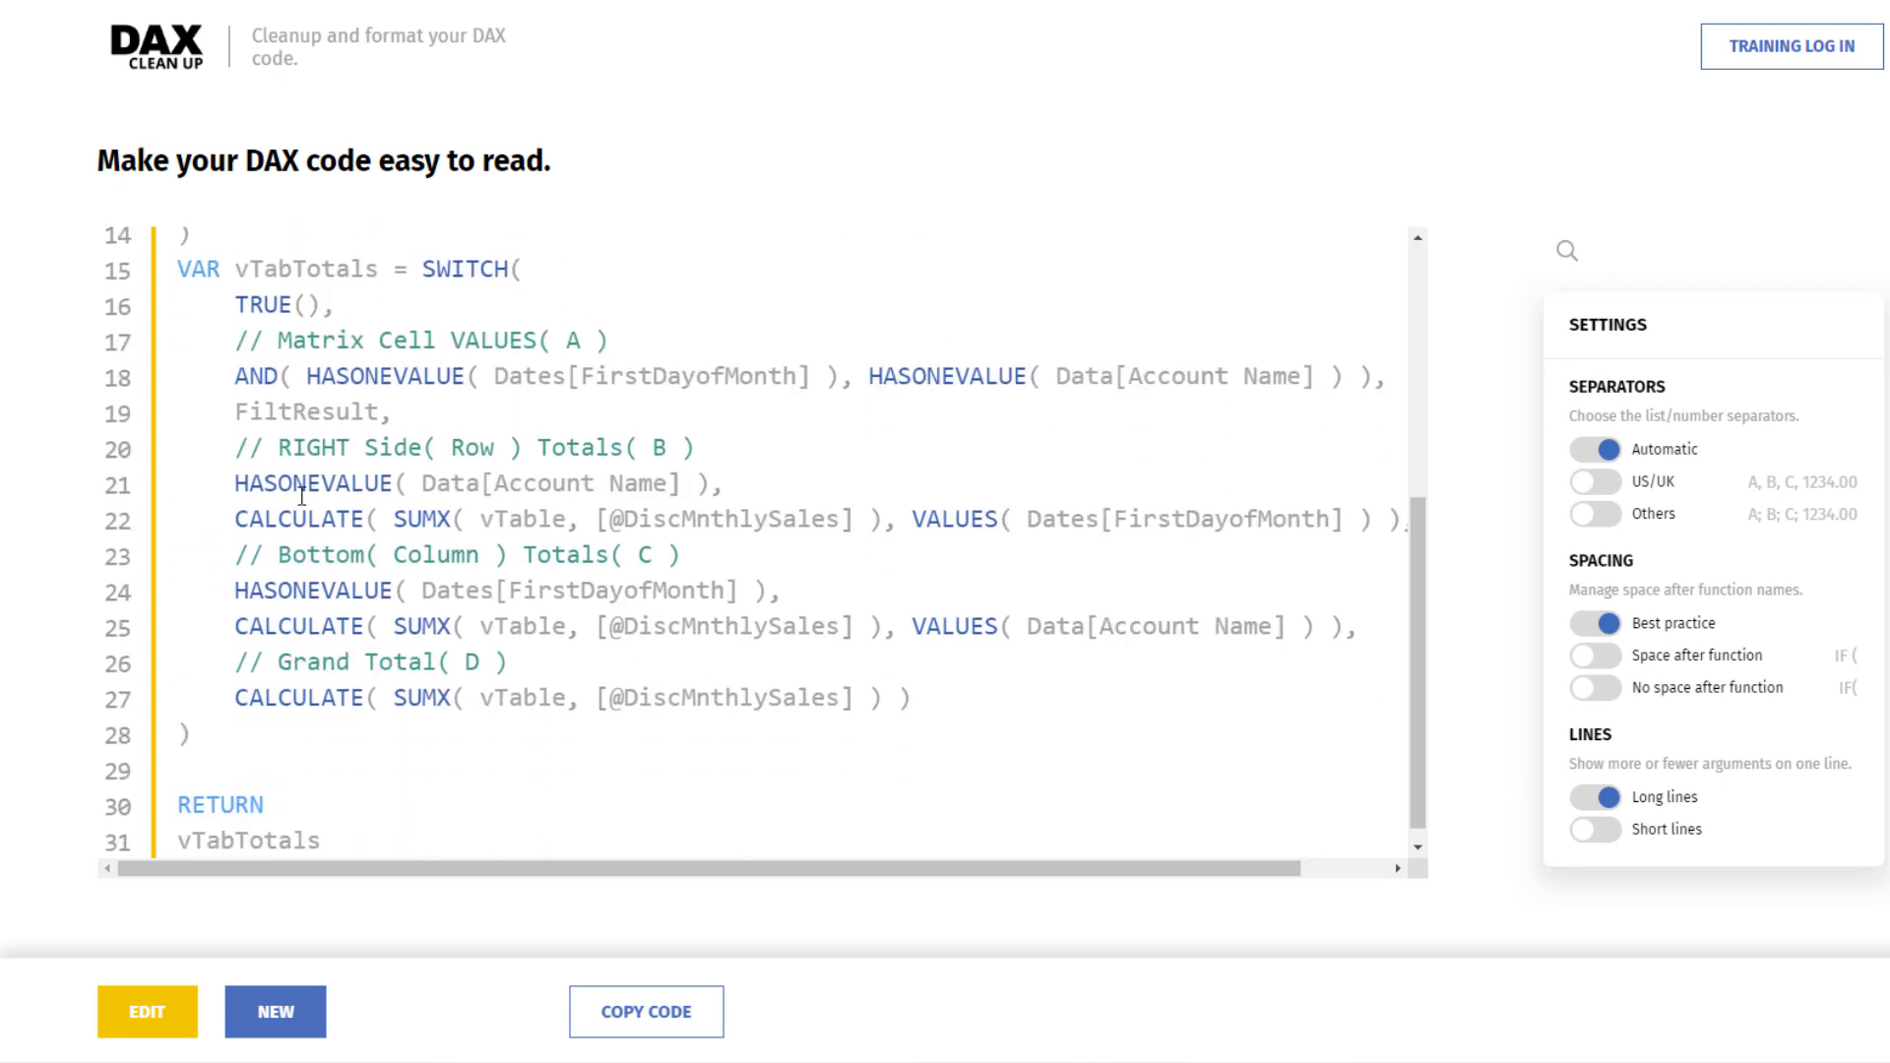
{"action": "scroll", "coordinate": [413, 472], "scroll_direction": "up", "scroll_amount": 1}
{"action": "scroll", "coordinate": [412, 473], "scroll_direction": "up", "scroll_amount": 4}
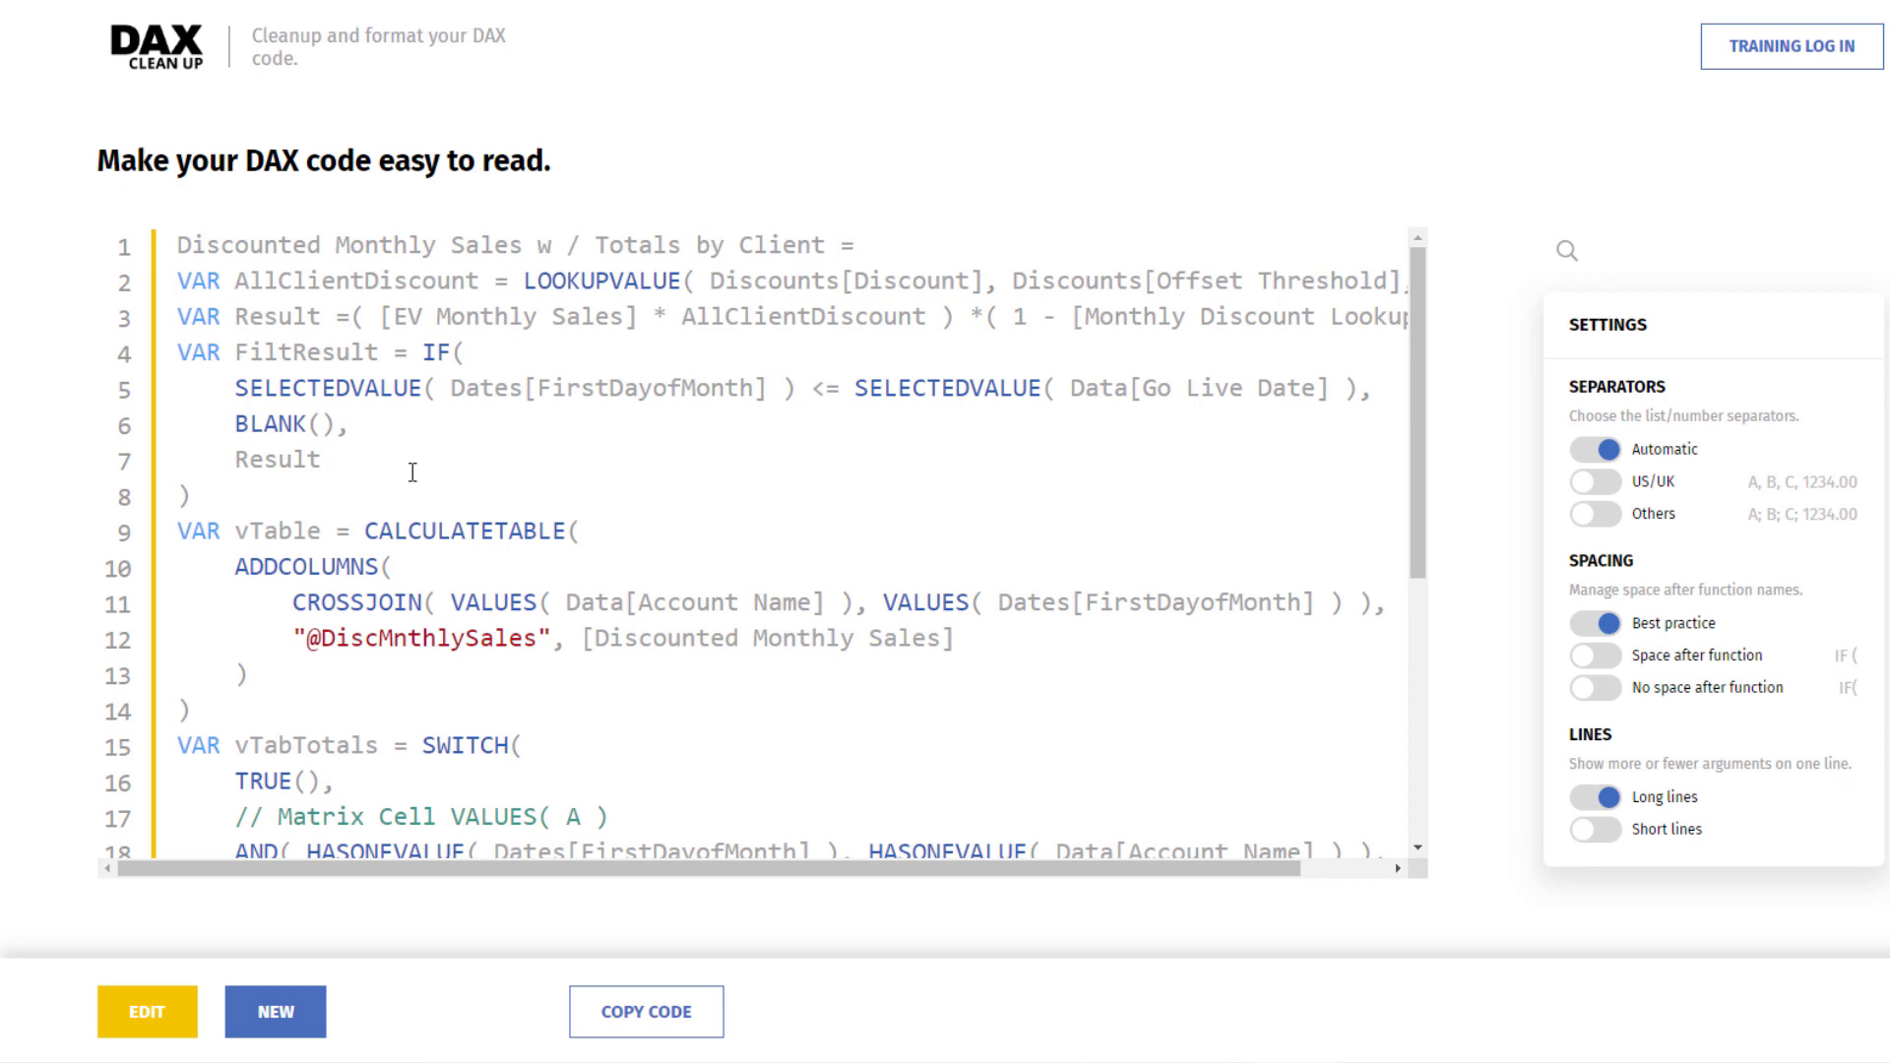
{"action": "left_click", "coordinate": [161, 1022]}
{"action": "scroll", "coordinate": [254, 860], "scroll_direction": "down", "scroll_amount": 1}
{"action": "left_click", "coordinate": [139, 895]}
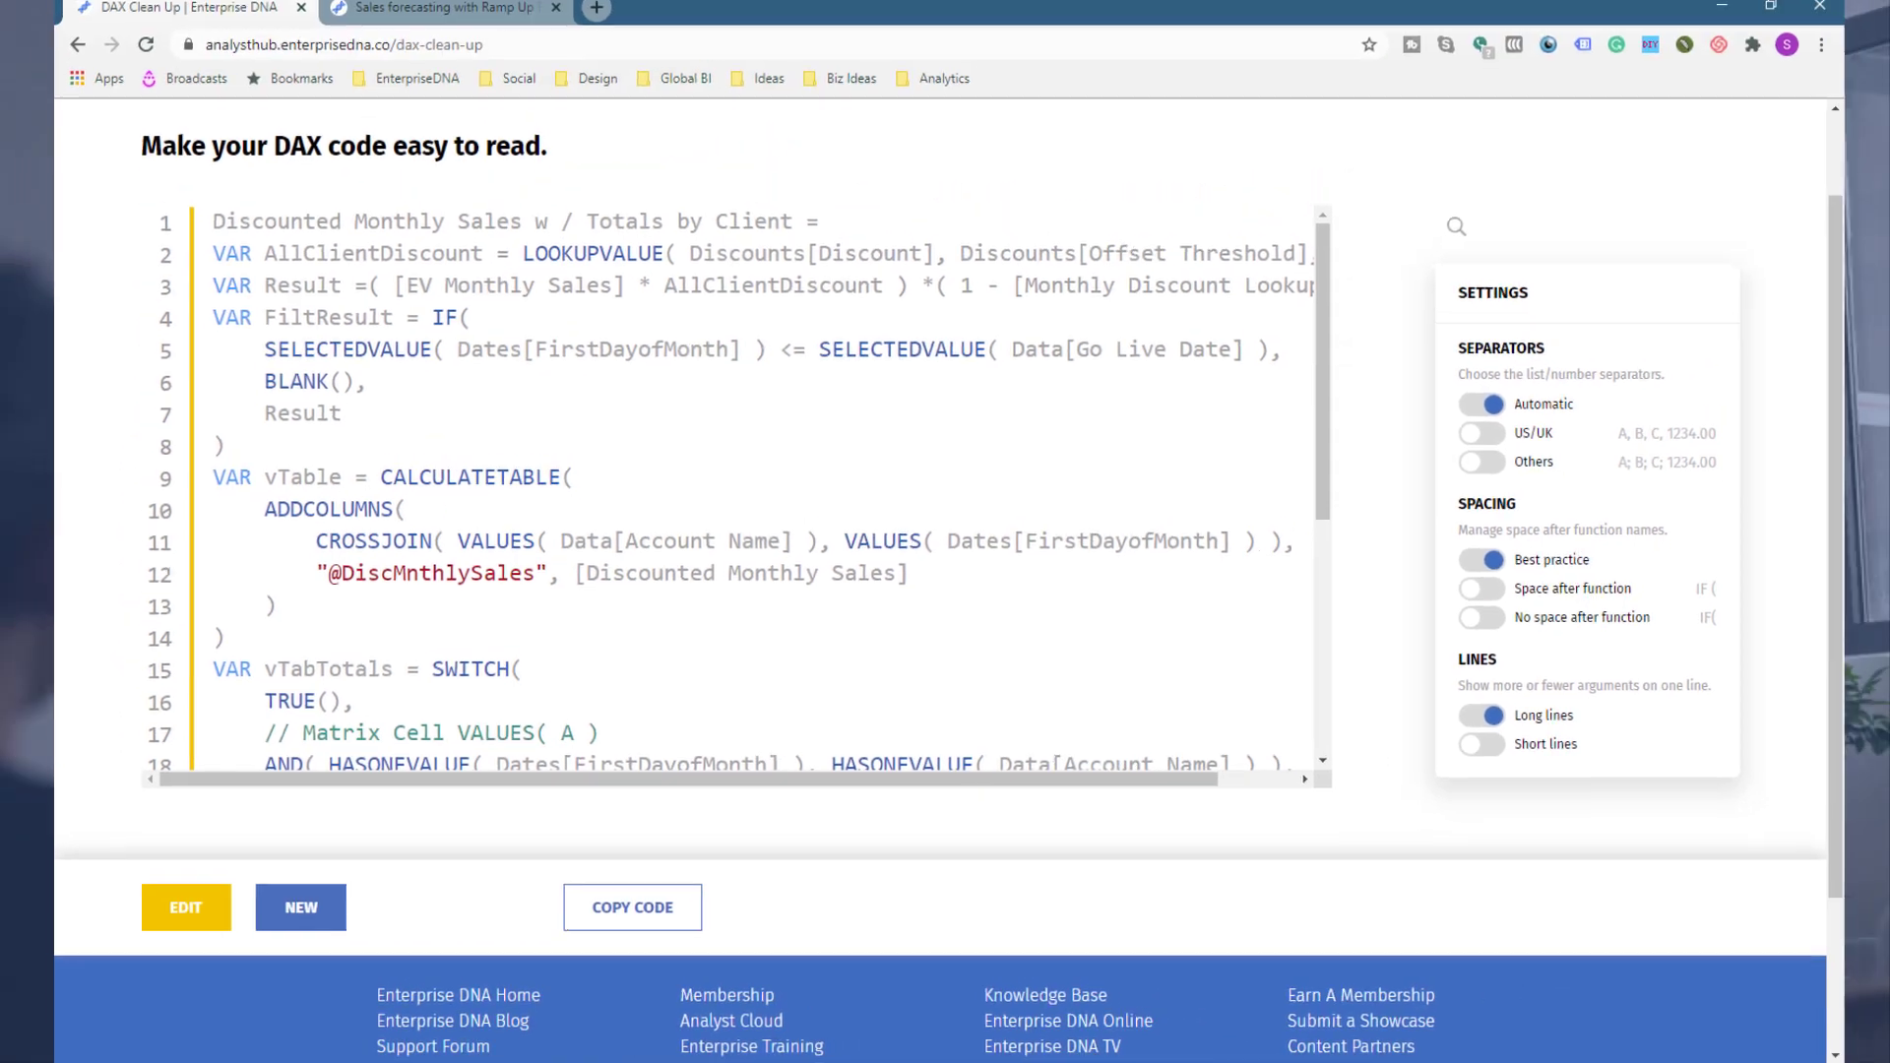
{"action": "left_click", "coordinate": [828, 960]}
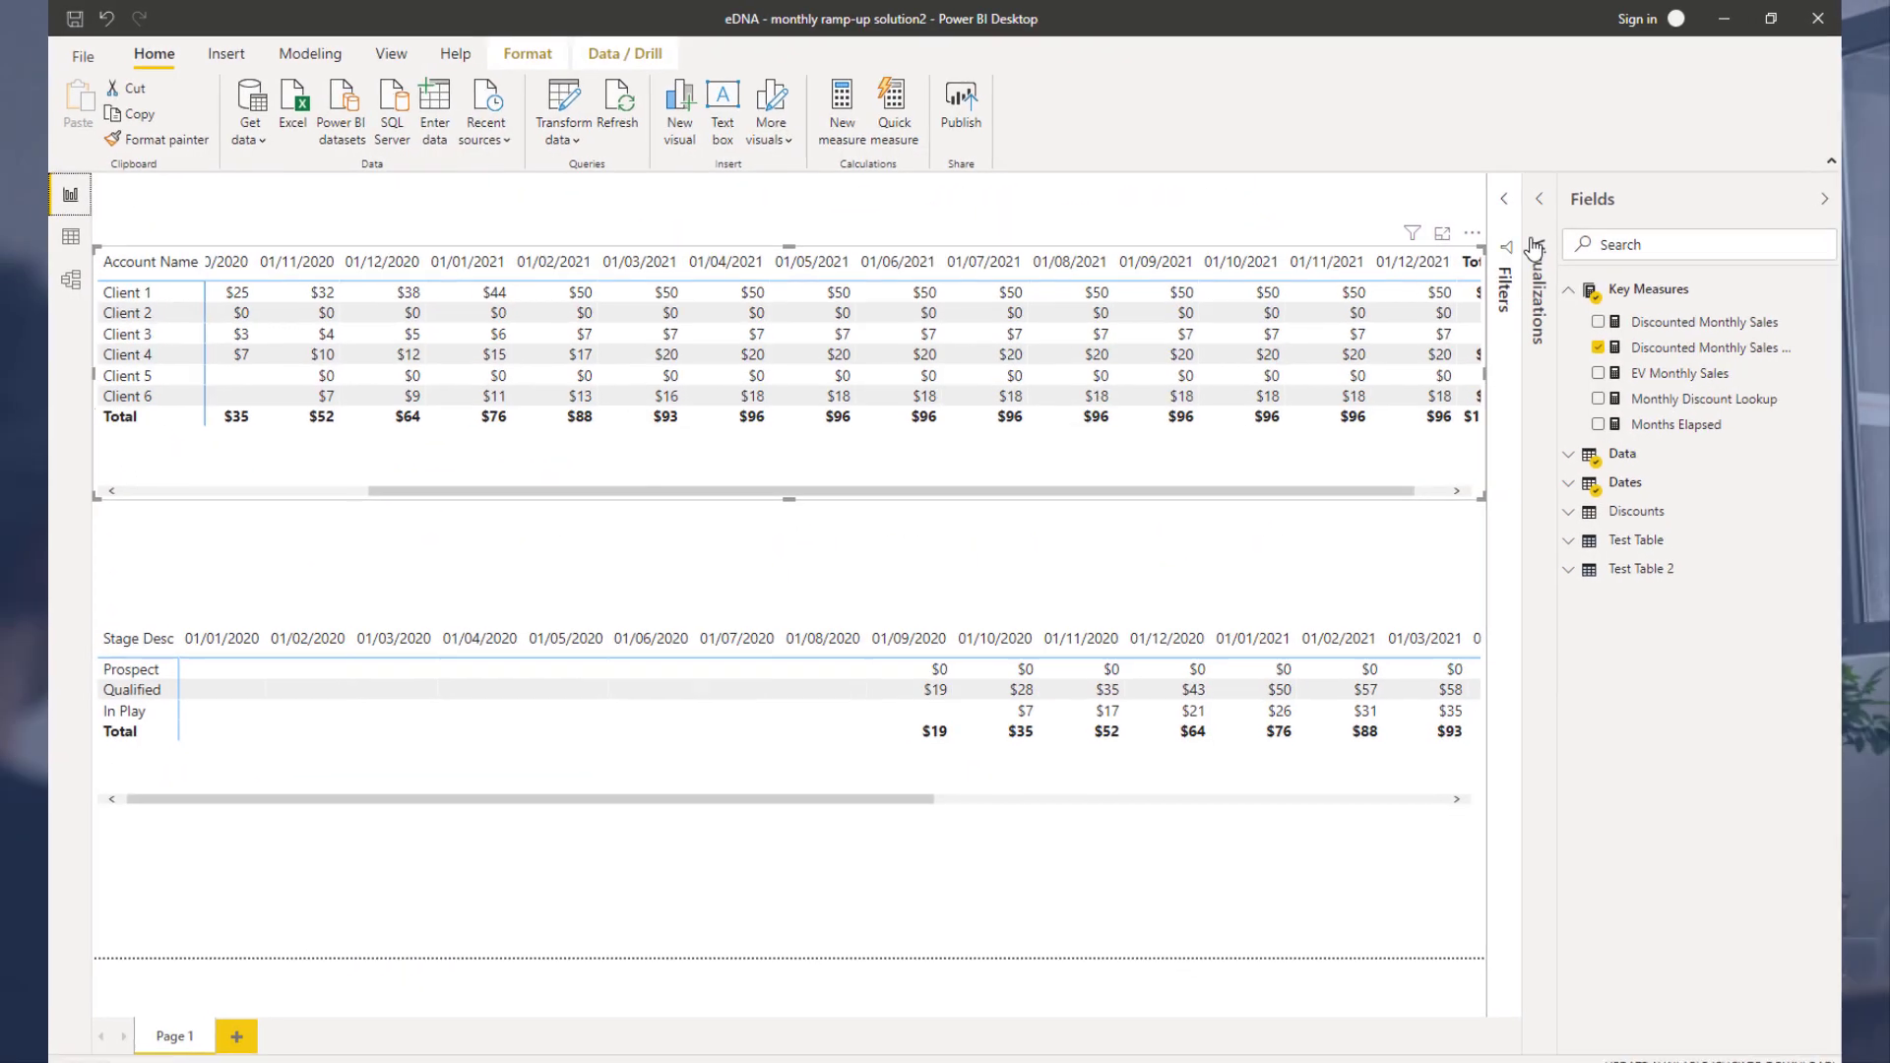
{"action": "left_click", "coordinate": [1707, 347]}
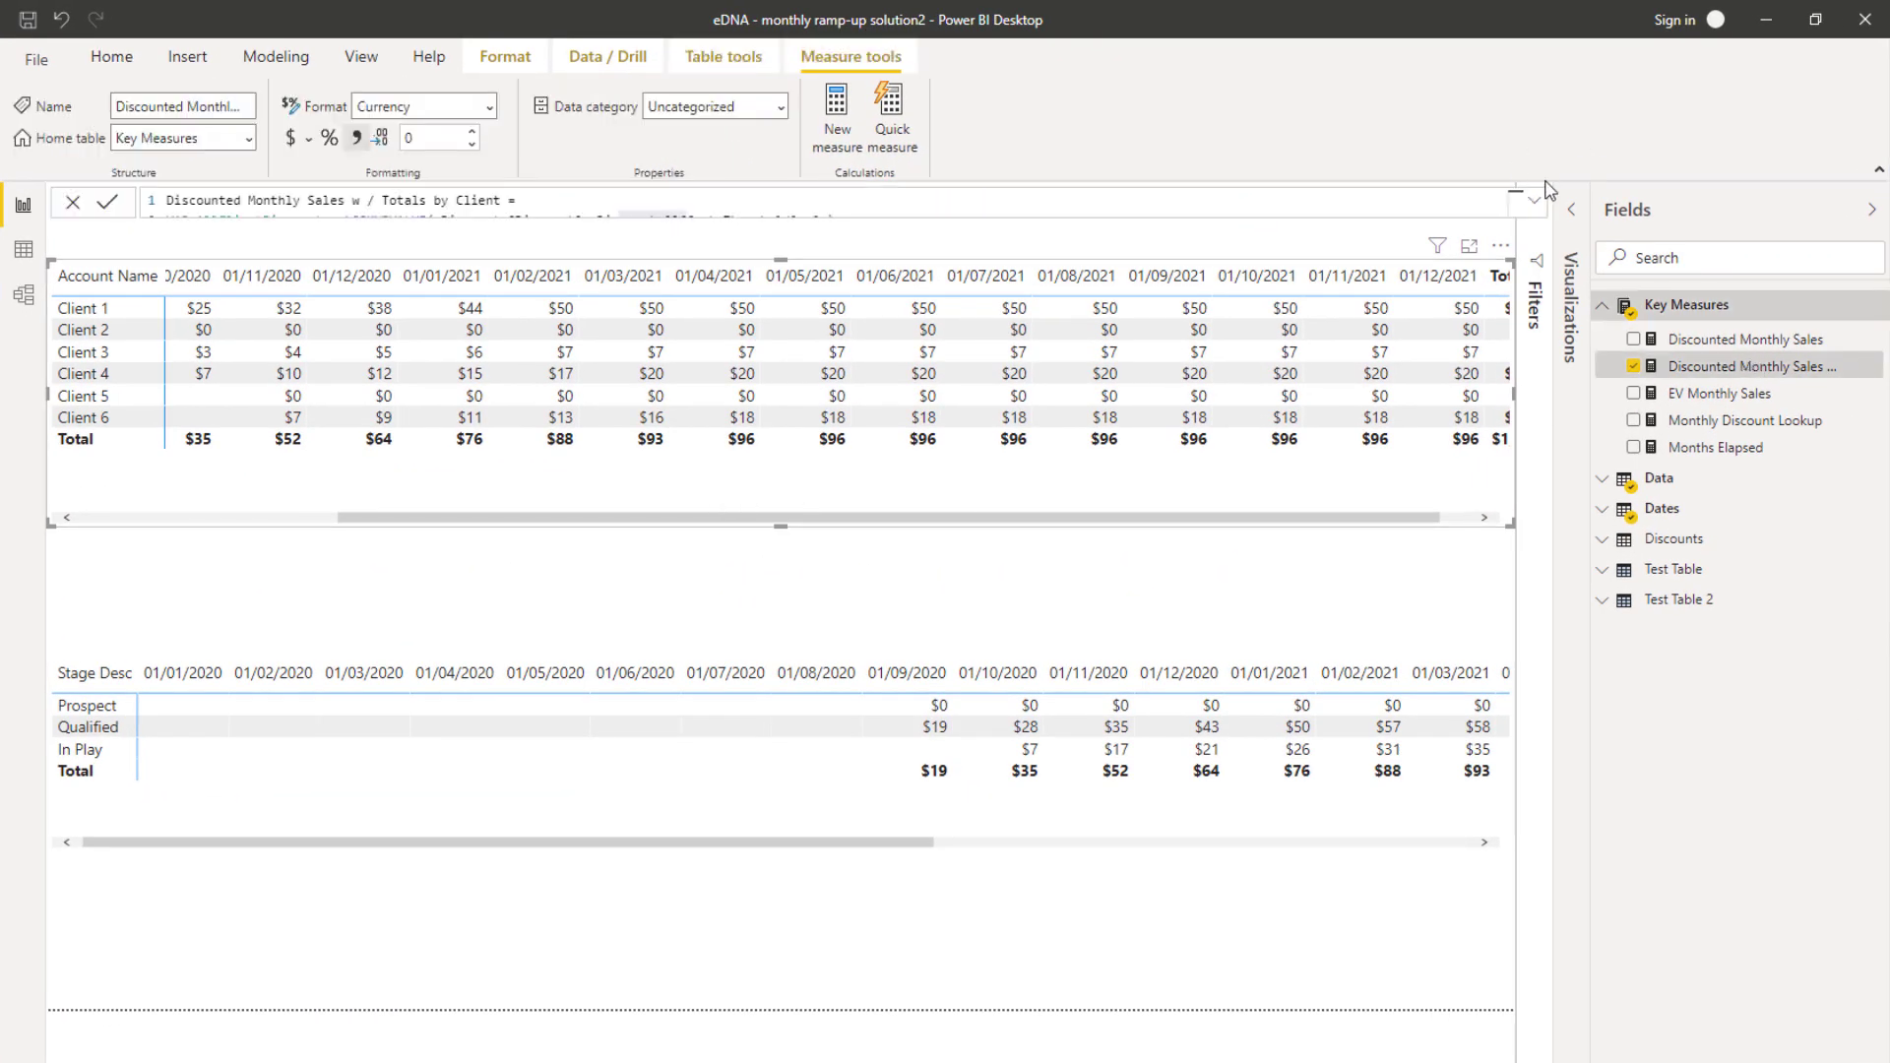
{"action": "left_click", "coordinate": [1534, 199]}
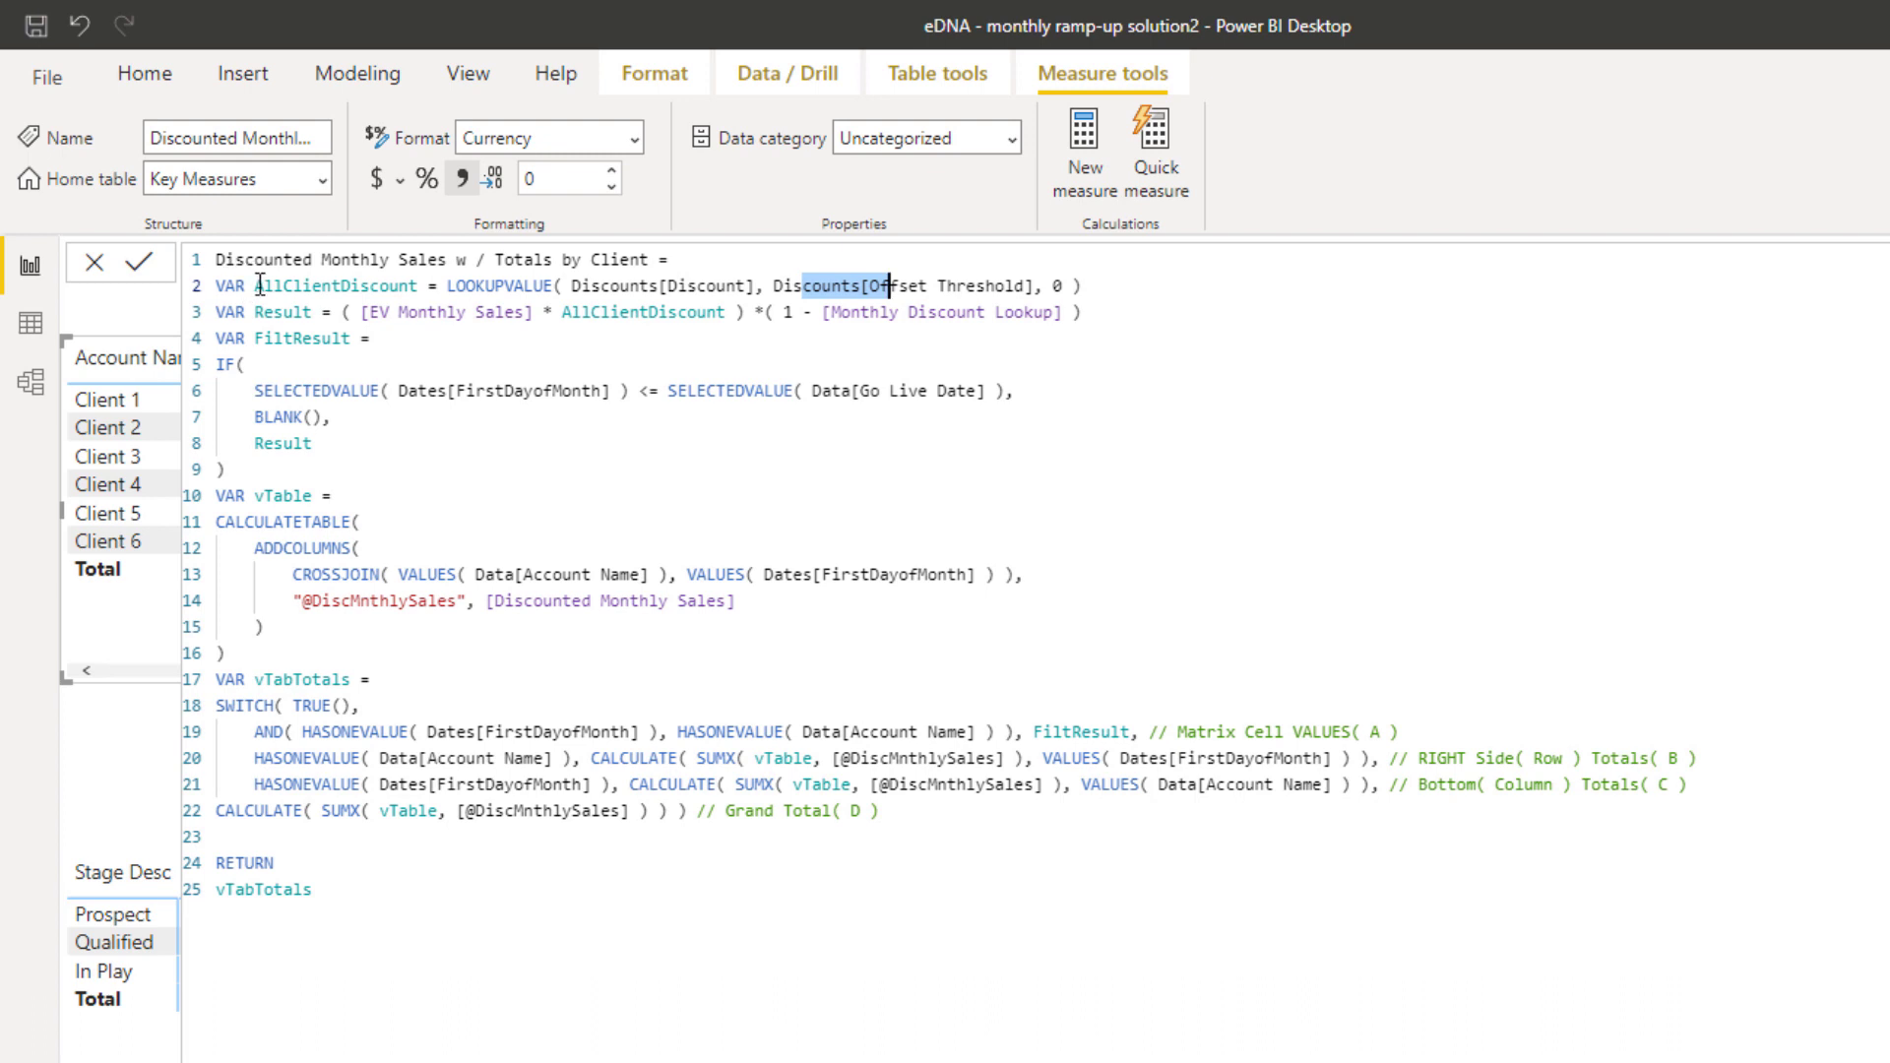
{"action": "left_click_drag", "start_coordinate": [255, 286], "coordinate": [420, 283]}
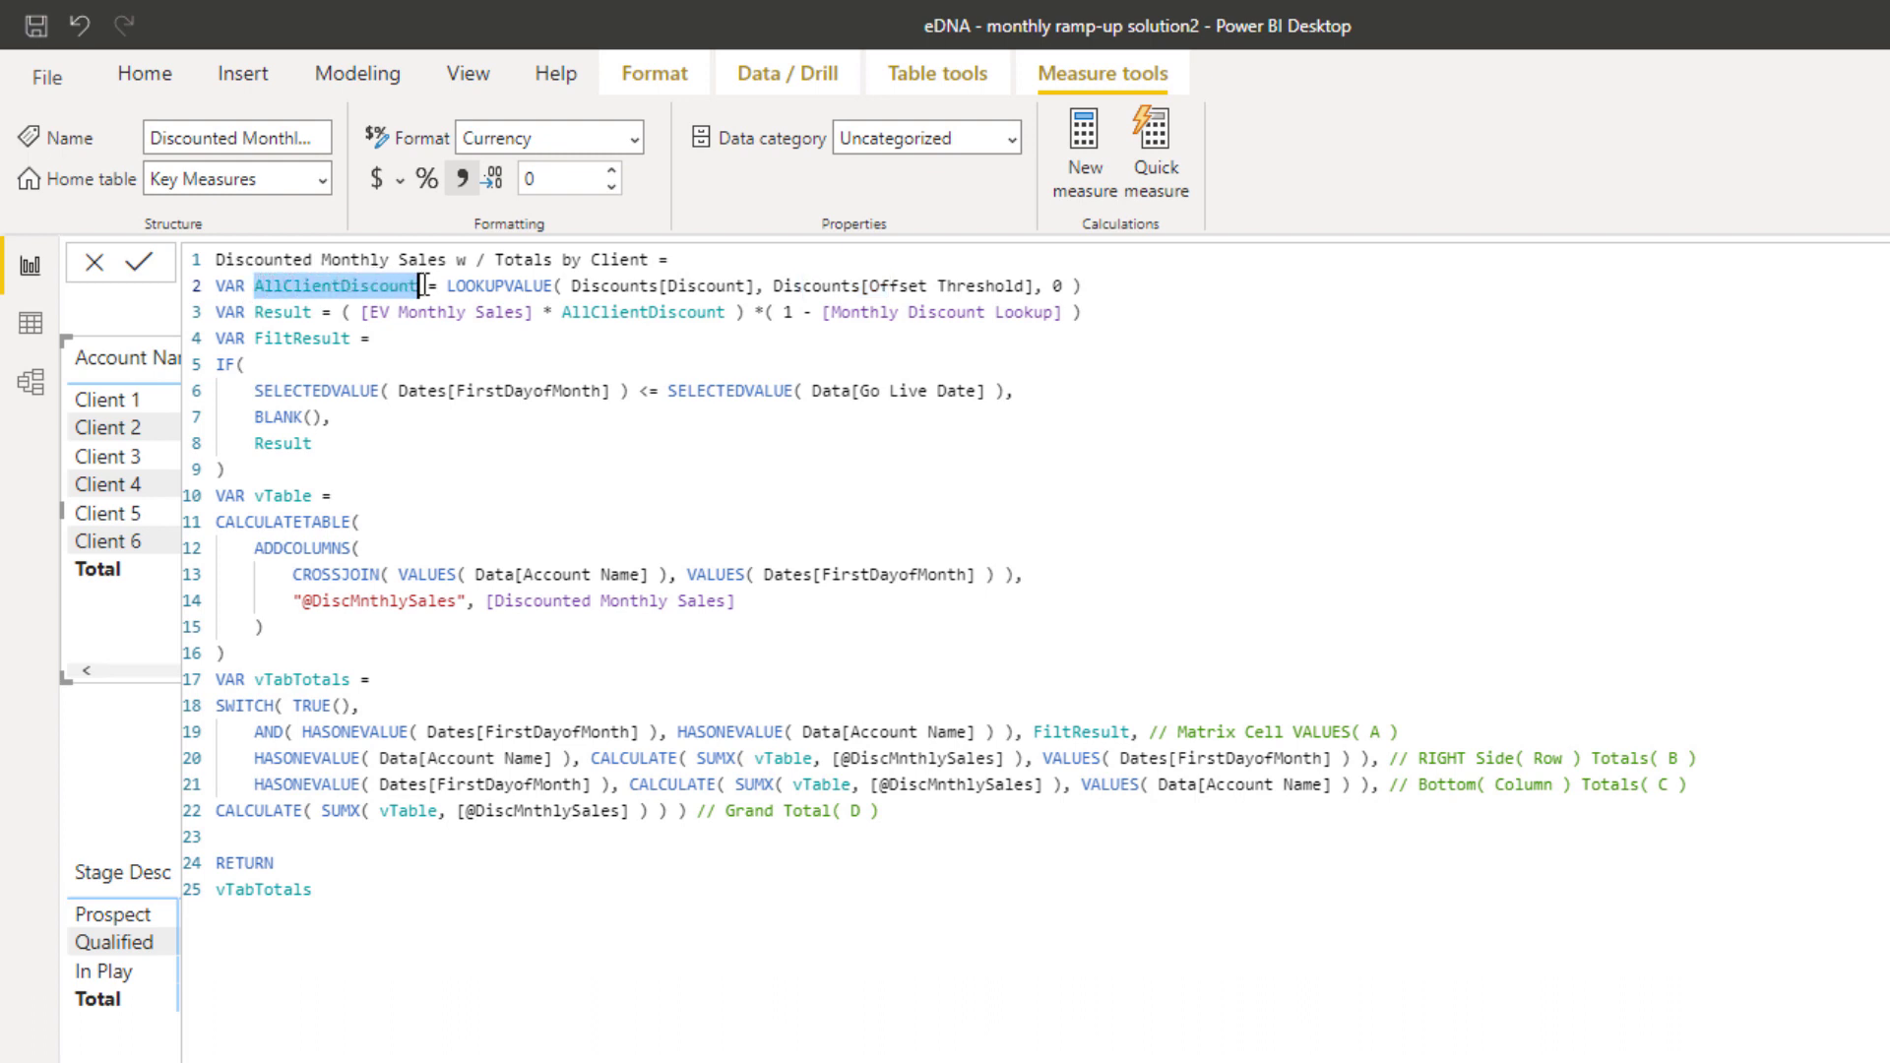
{"action": "left_click", "coordinate": [255, 312]}
{"action": "double_click", "coordinate": [305, 312]}
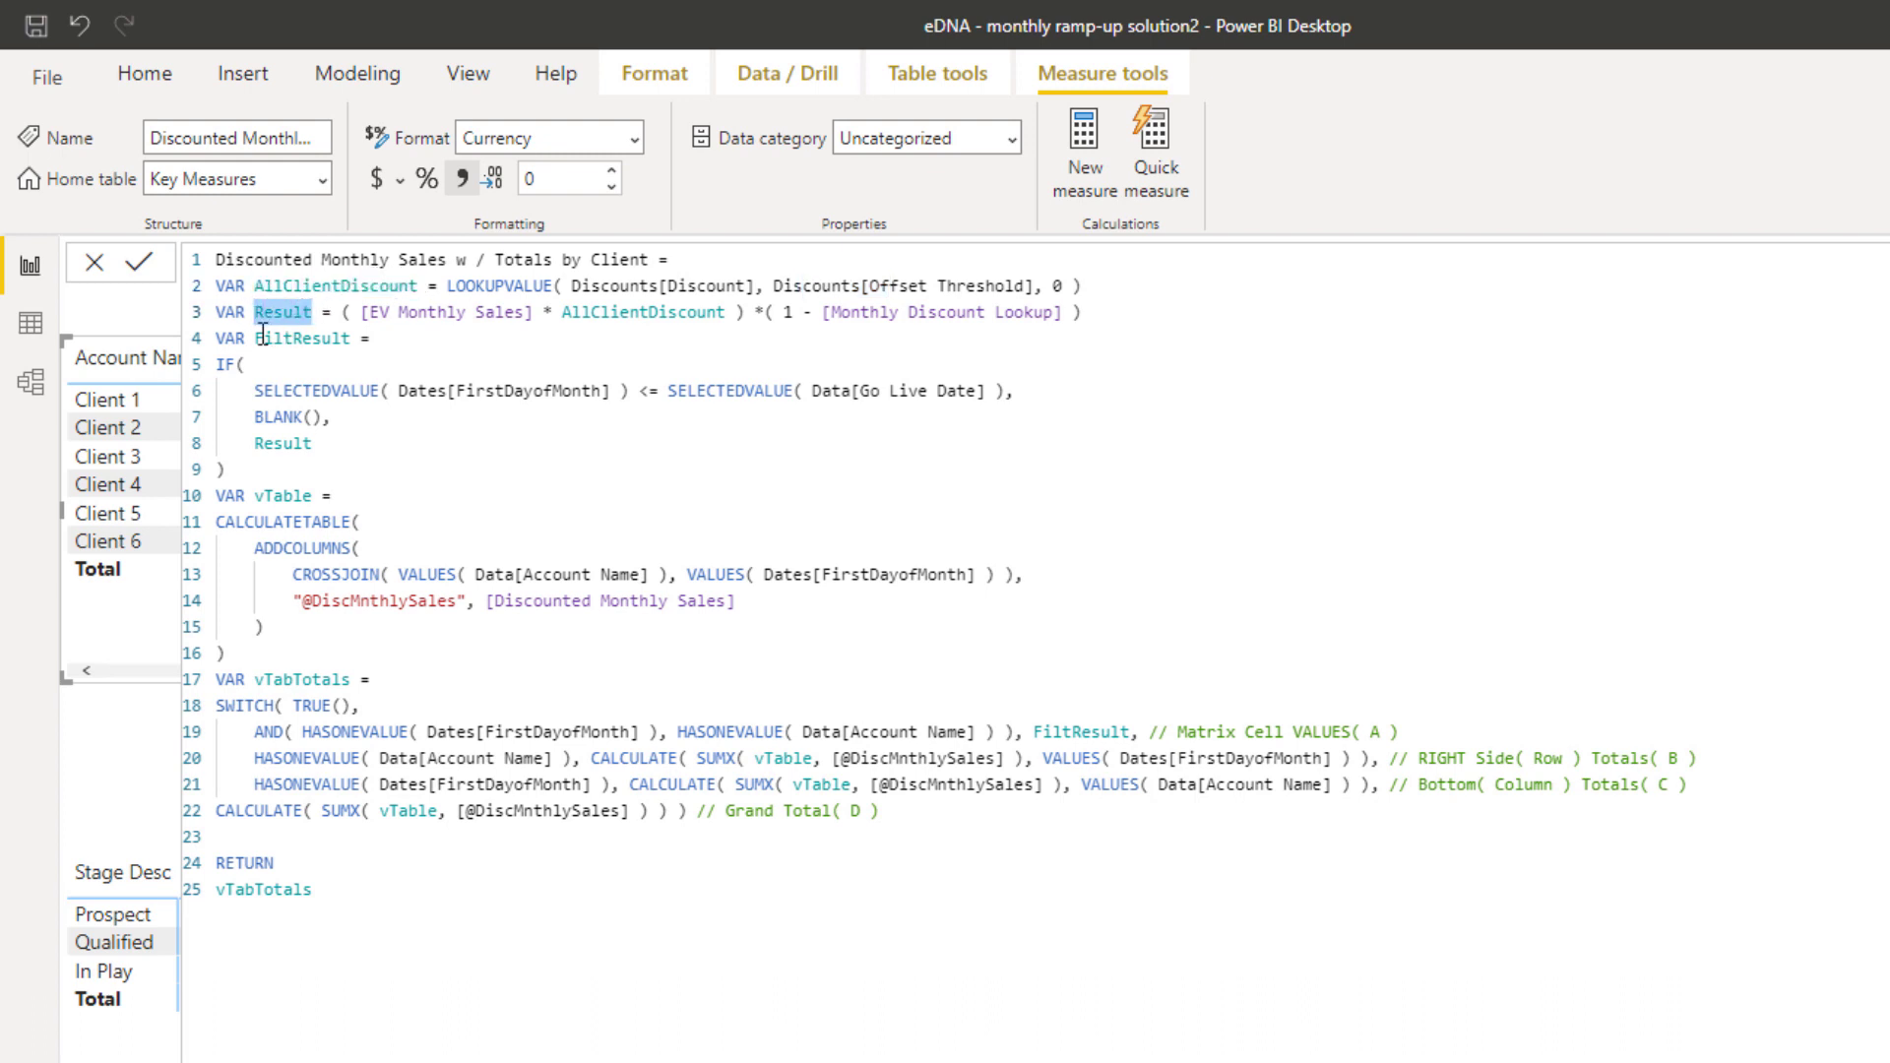
{"action": "left_click_drag", "start_coordinate": [255, 338], "coordinate": [358, 337]}
{"action": "left_click_drag", "start_coordinate": [256, 285], "coordinate": [420, 286]}
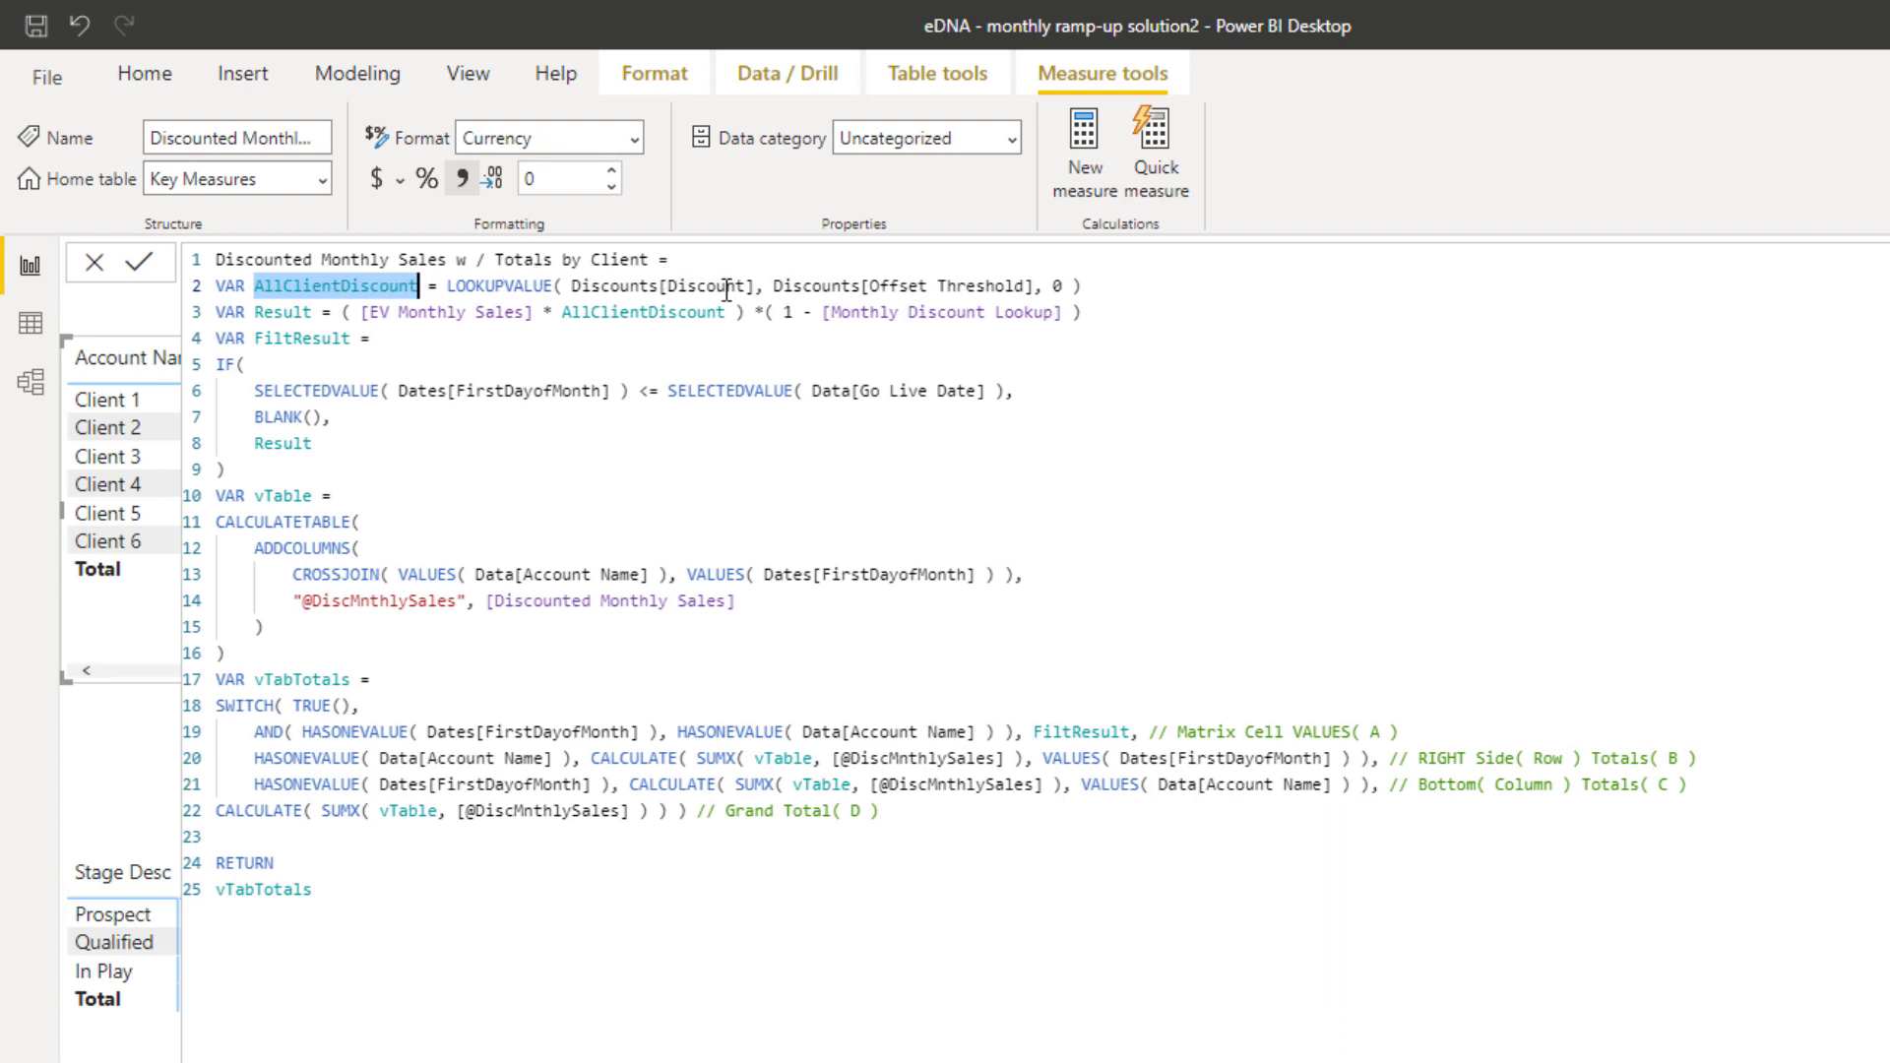
{"action": "left_click_drag", "start_coordinate": [254, 312], "coordinate": [313, 312]}
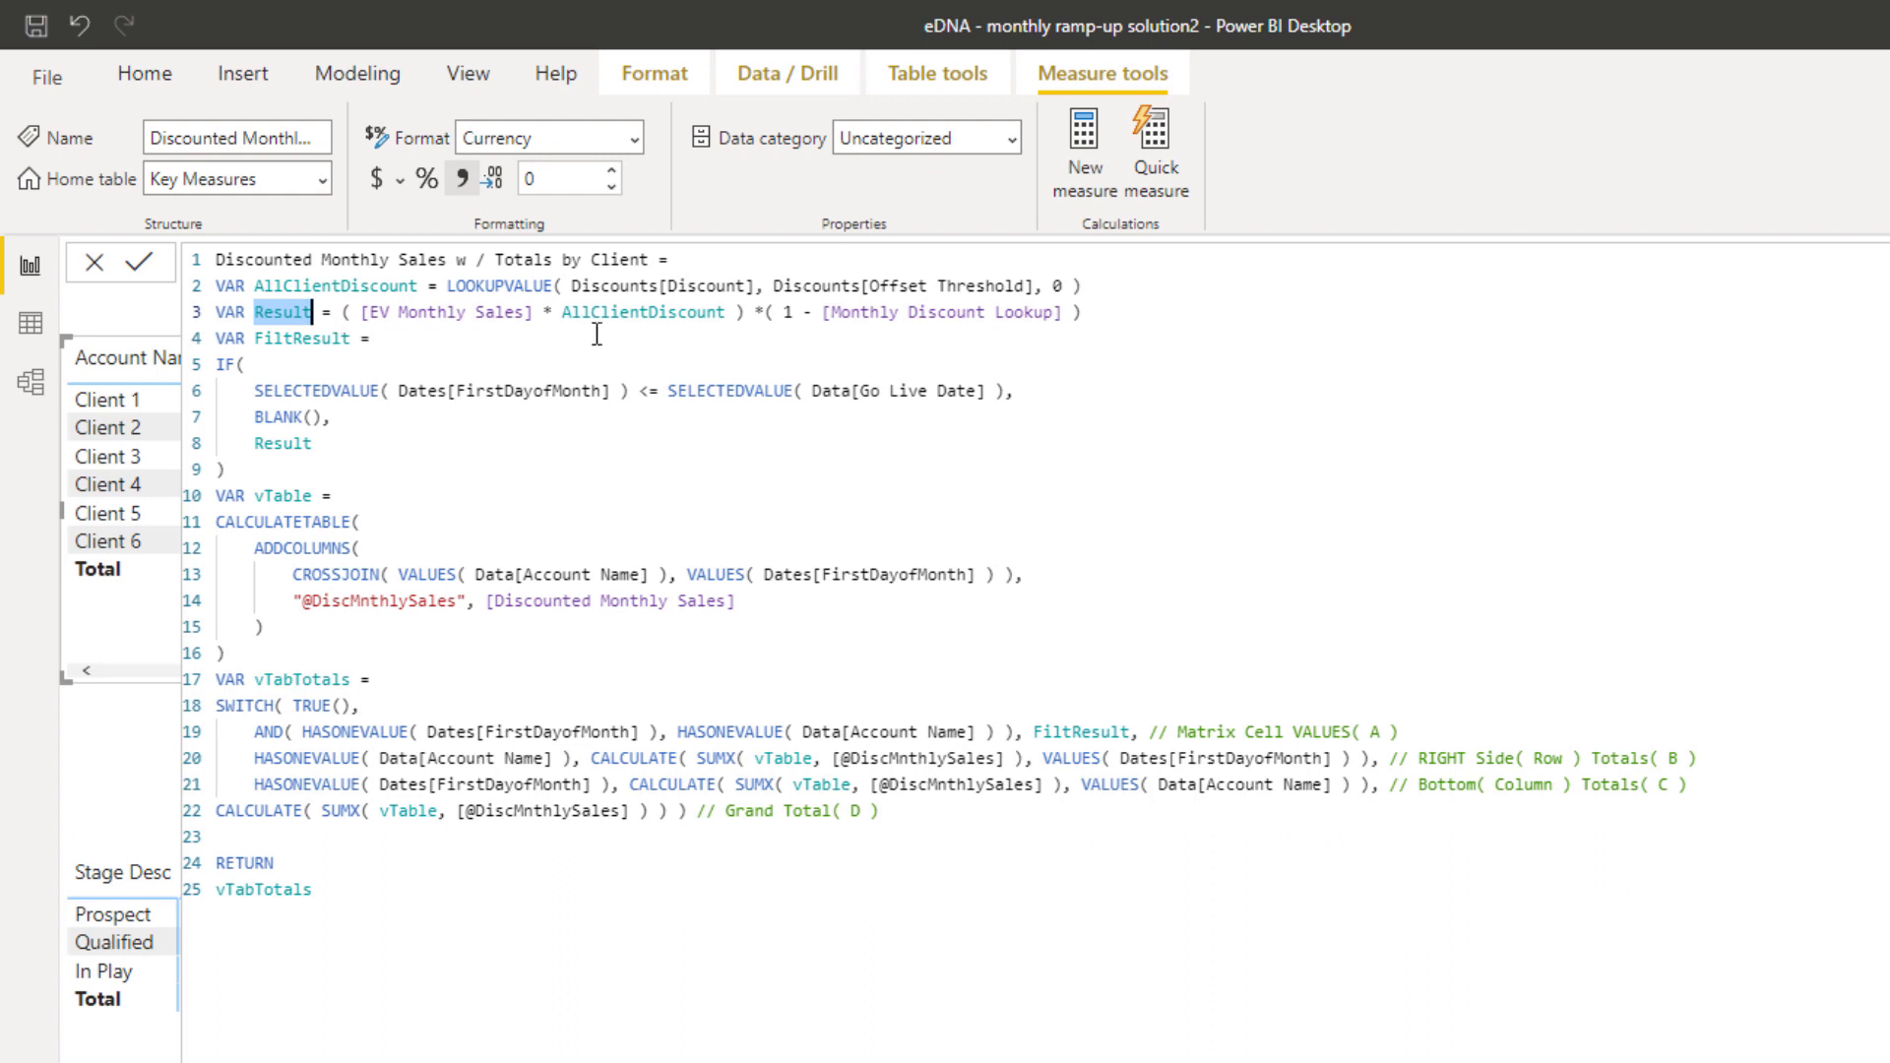
Highlight the vTabTotals SWITCH logic through RETURN, then collapse the formula to reveal both matrices
{"action": "left_click_drag", "start_coordinate": [254, 680], "coordinate": [399, 785]}
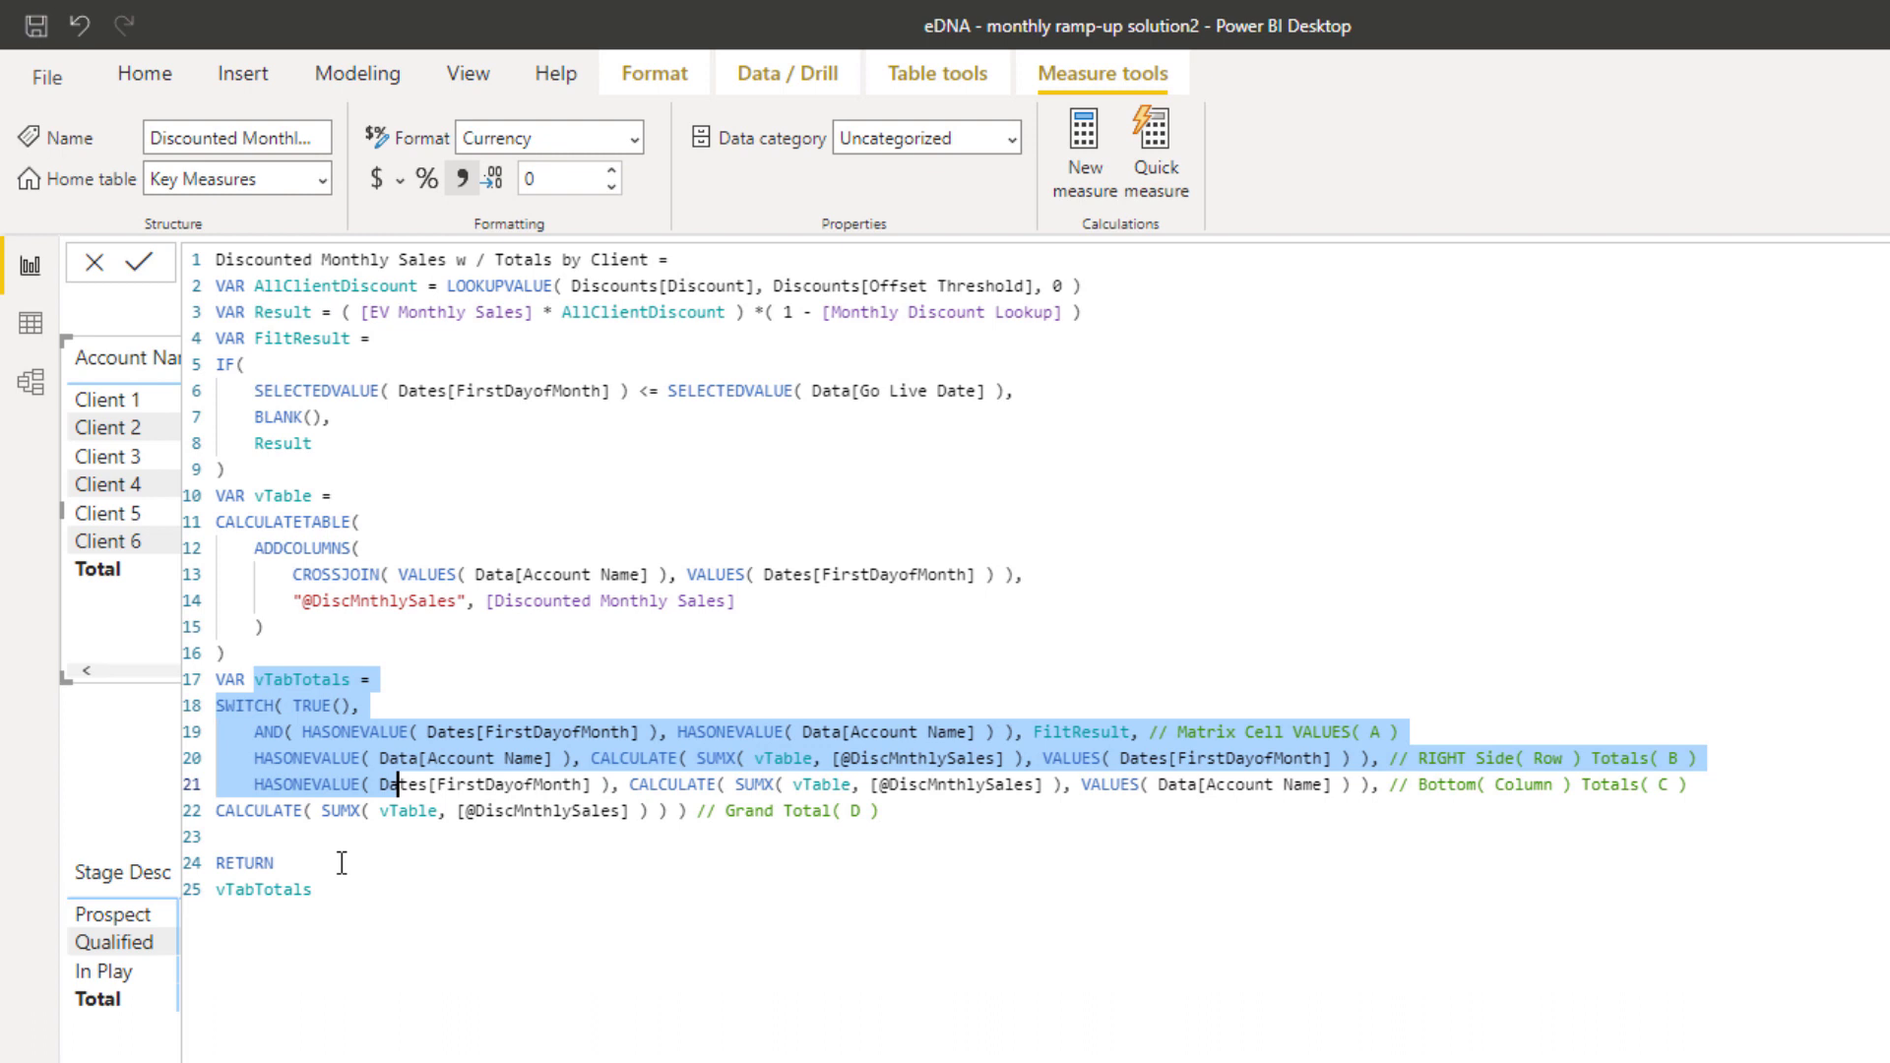
{"action": "left_click", "coordinate": [255, 680]}
{"action": "left_click_drag", "start_coordinate": [246, 680], "coordinate": [784, 810]}
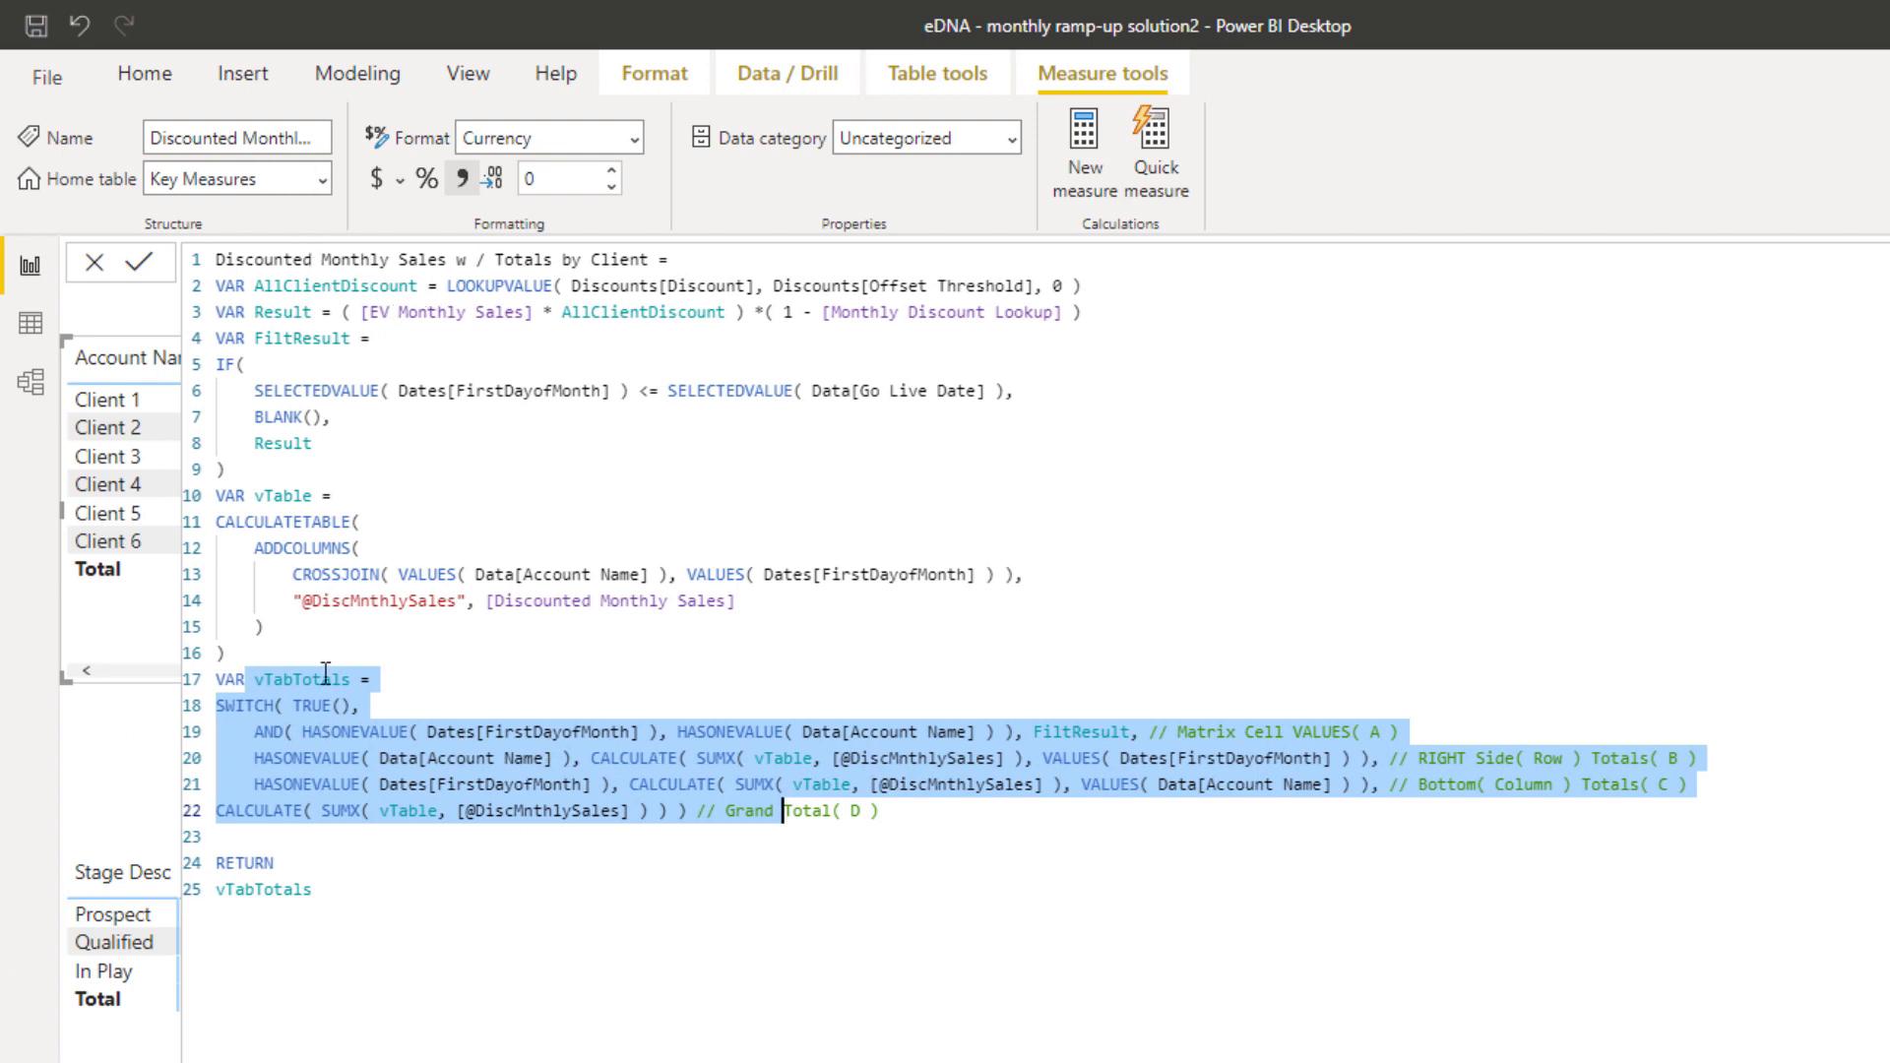
{"action": "left_click", "coordinate": [284, 681]}
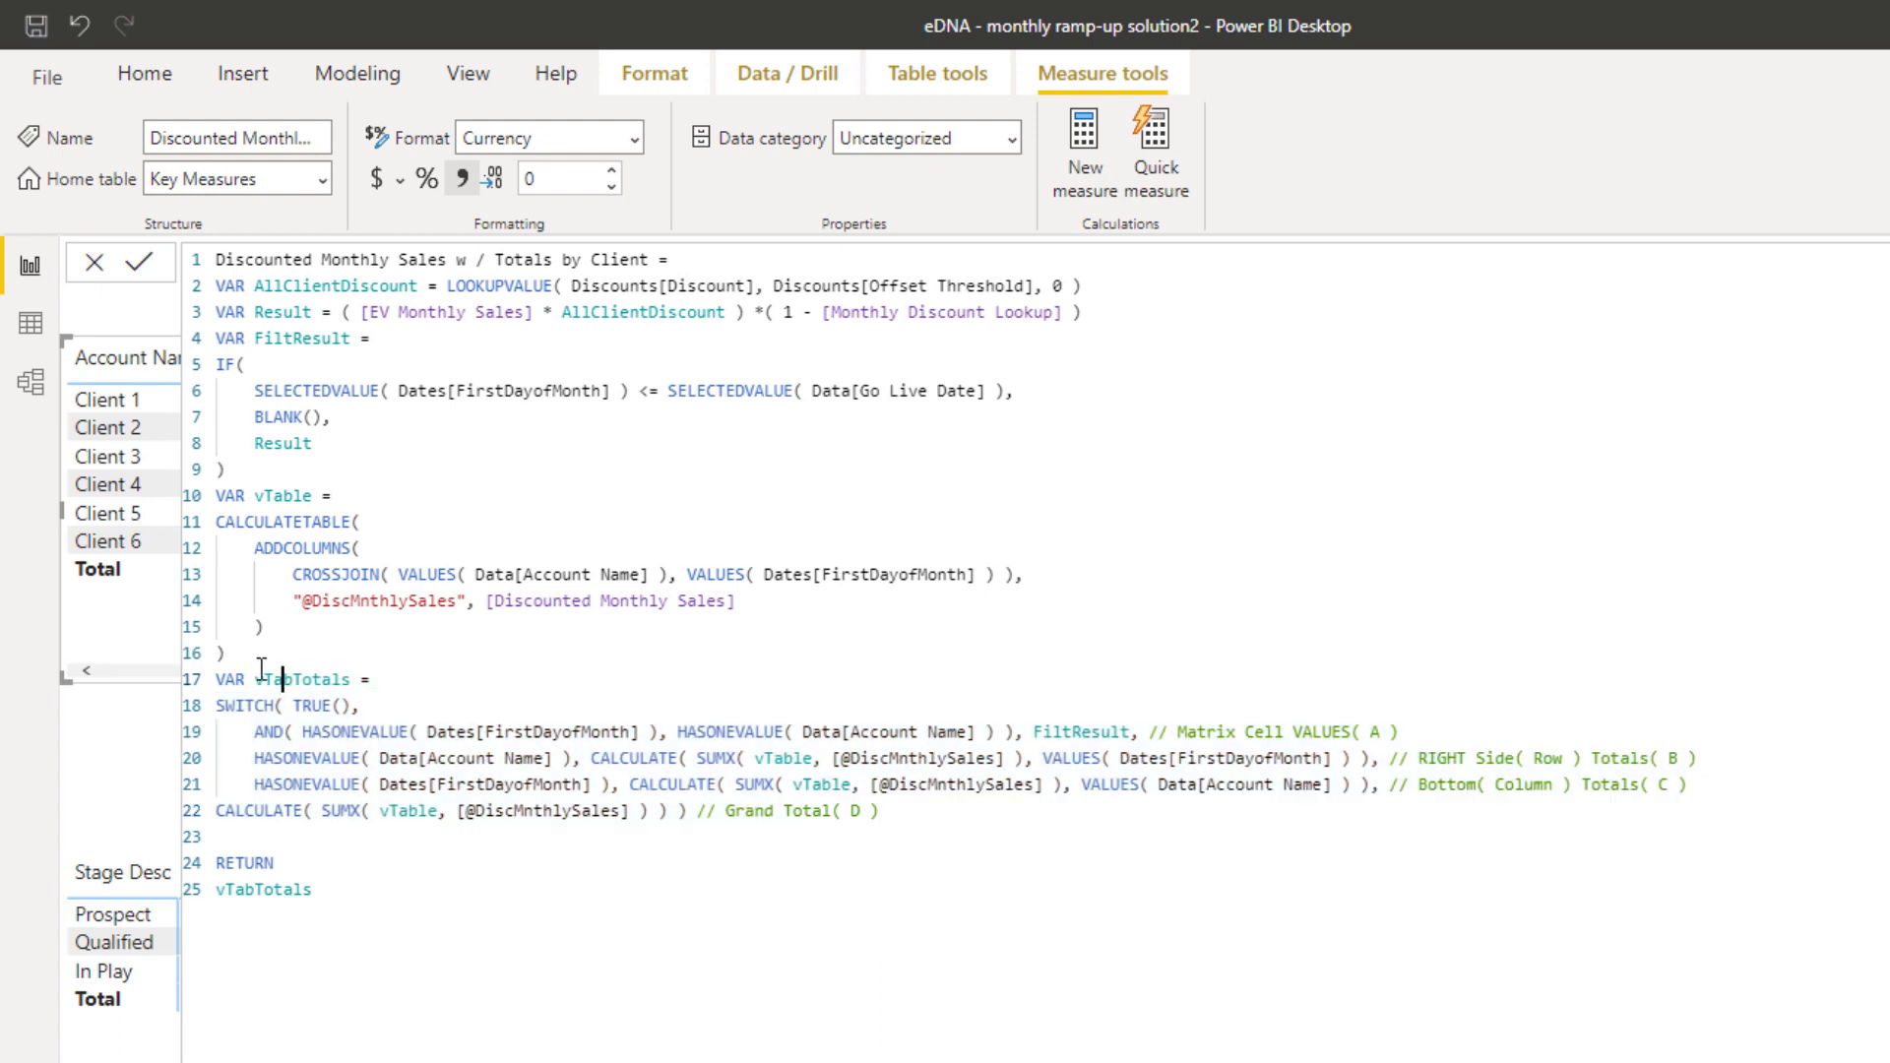
{"action": "left_click", "coordinate": [256, 680]}
{"action": "left_click", "coordinate": [655, 859], "text": "shift"}
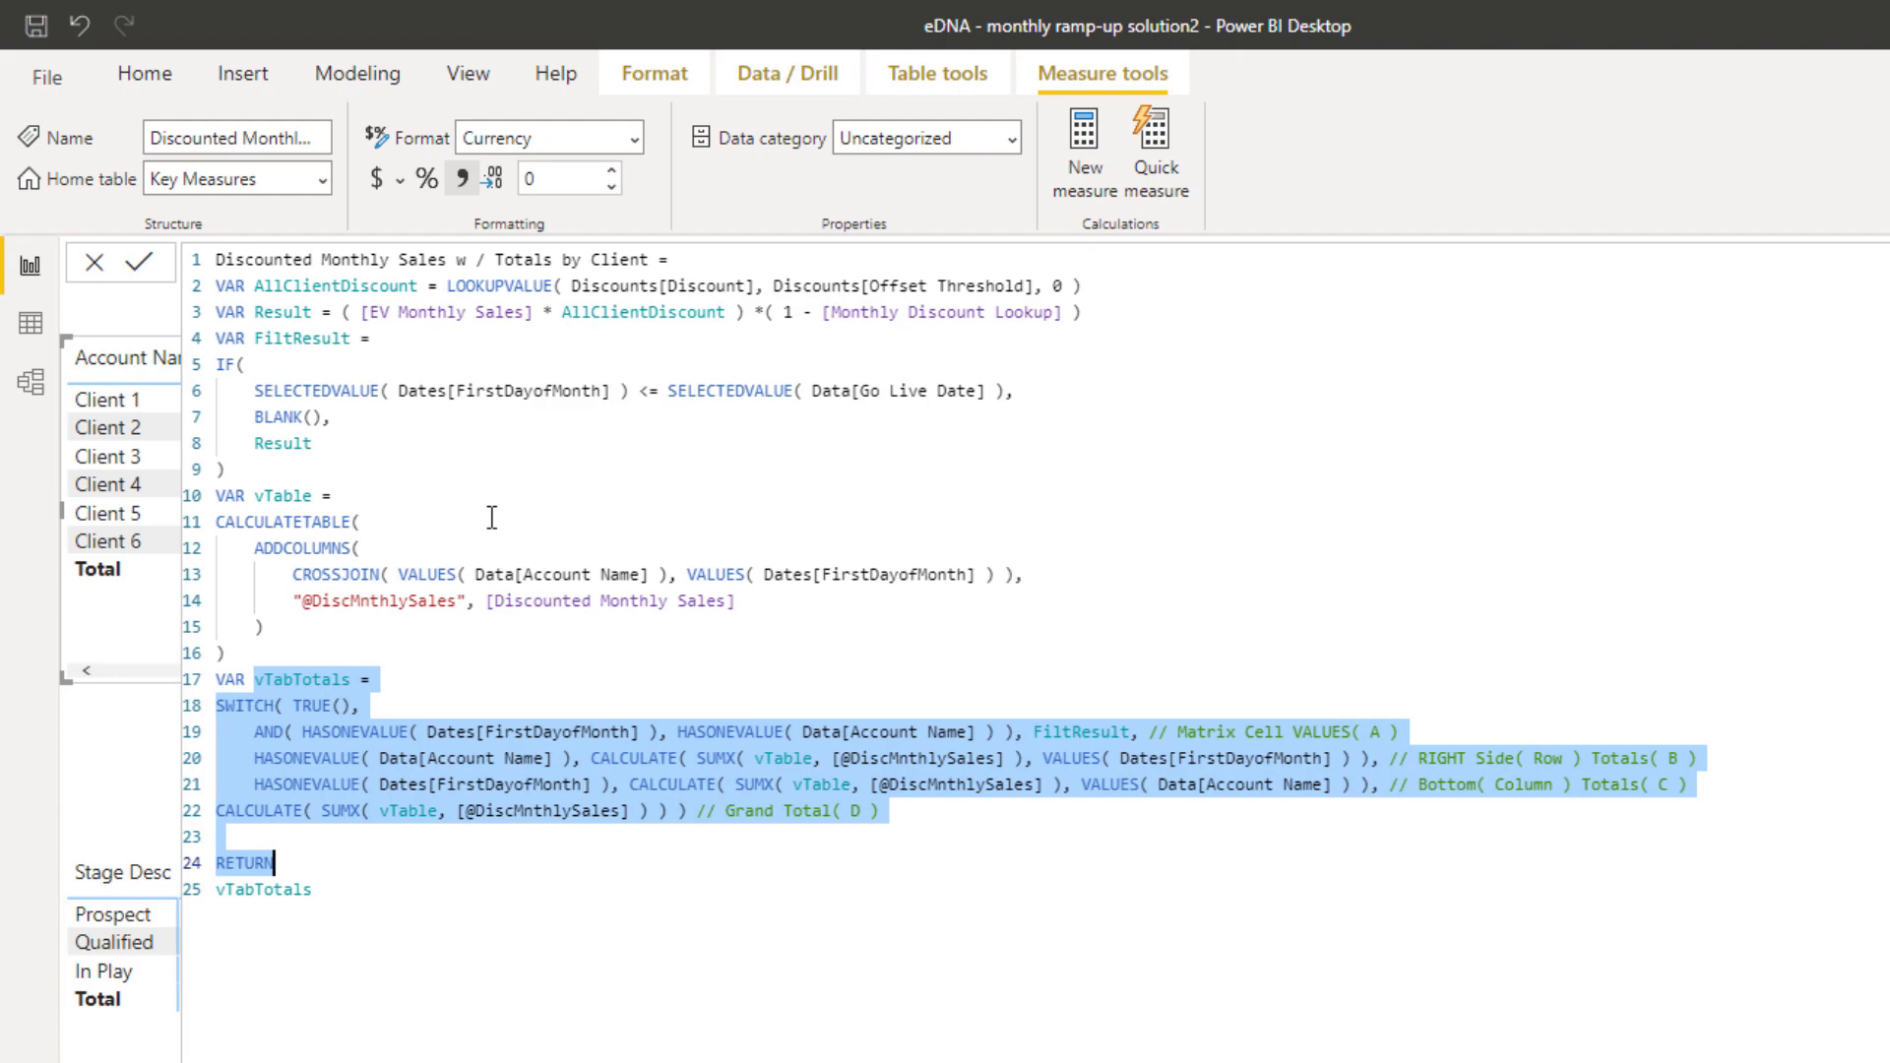
{"action": "left_click", "coordinate": [119, 793]}
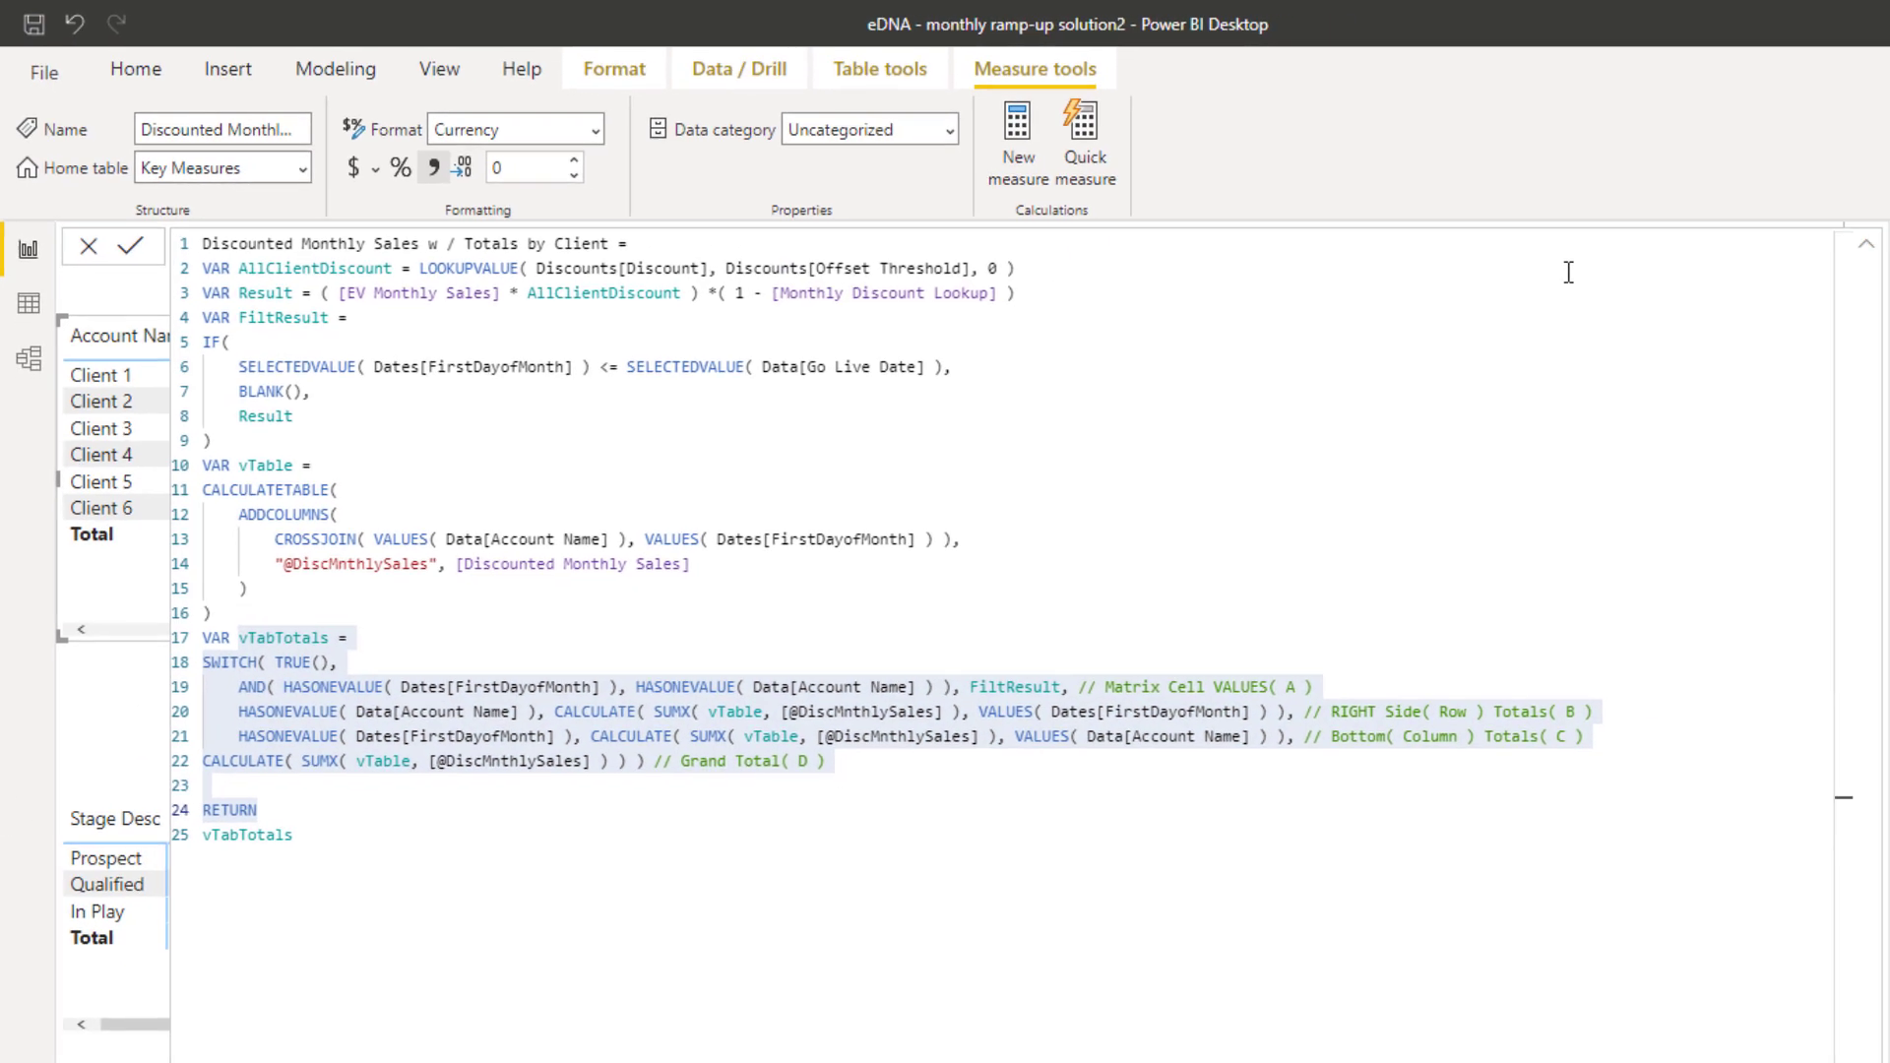
{"action": "left_click", "coordinate": [1532, 203]}
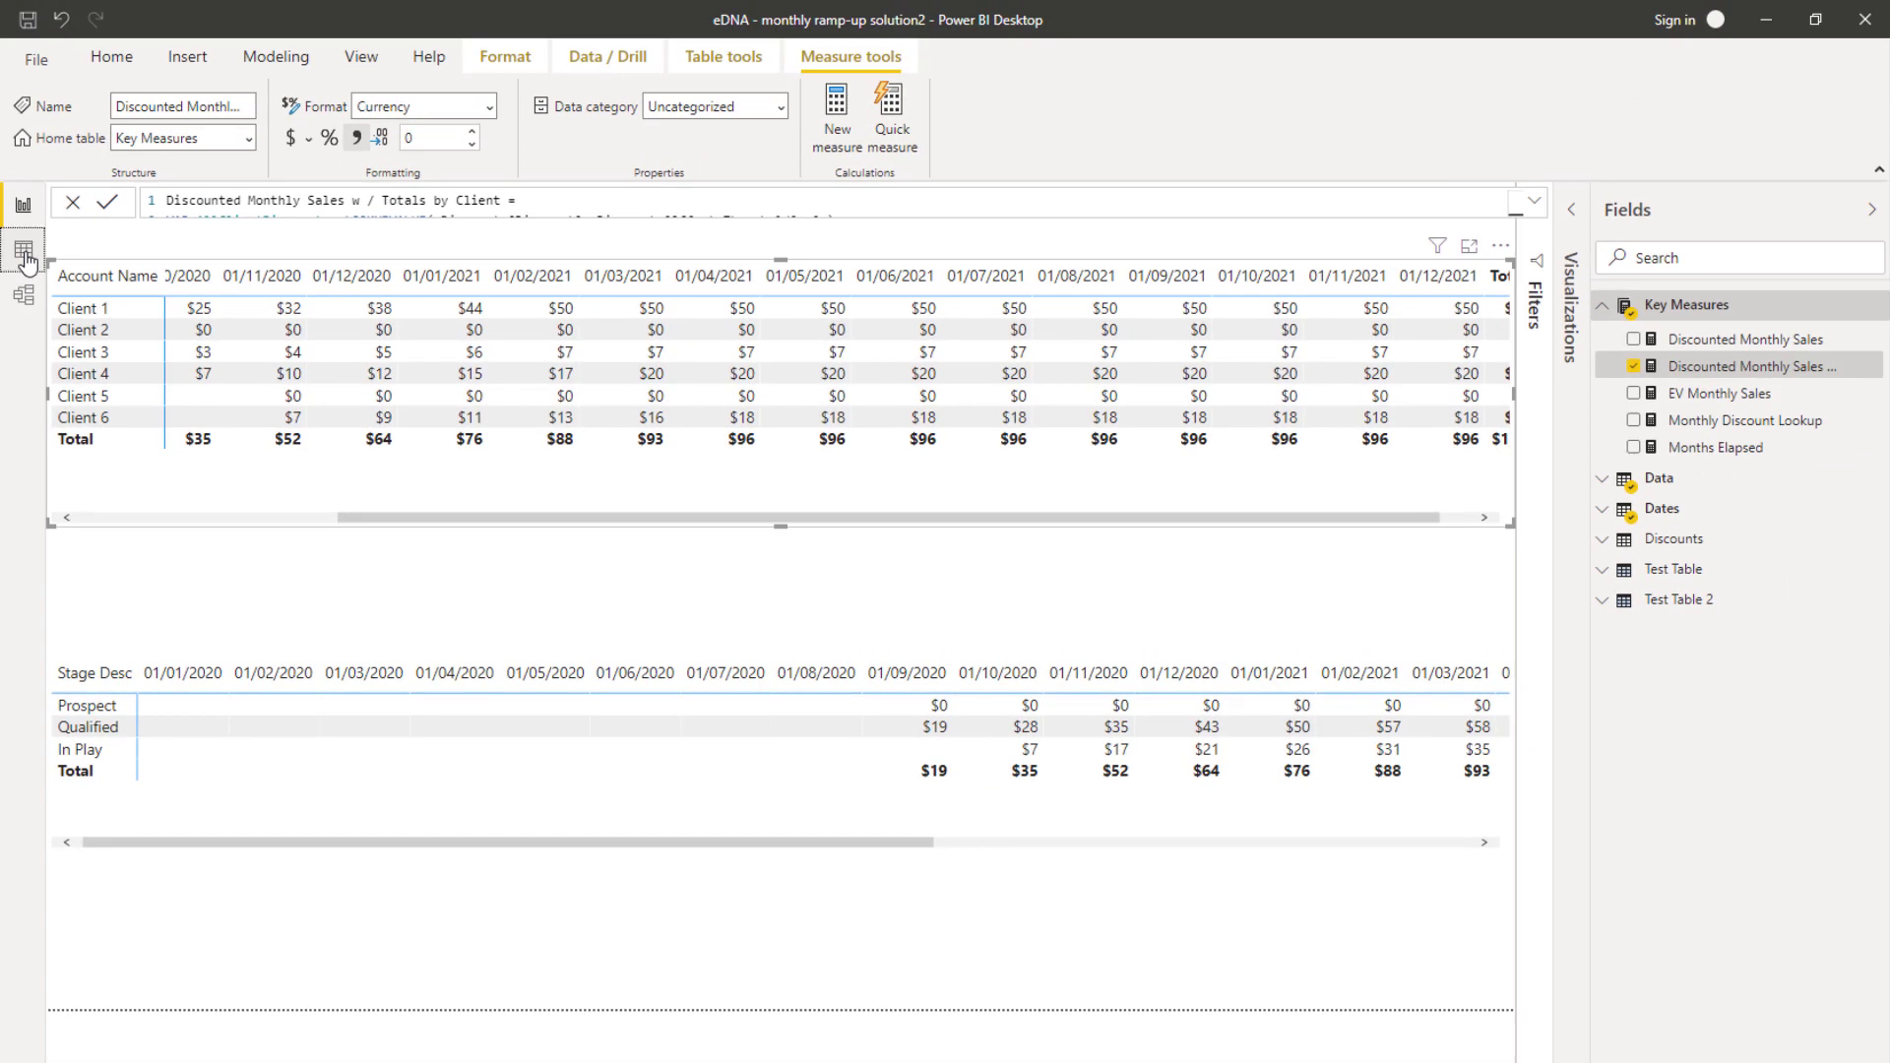
{"action": "left_click", "coordinate": [14, 213]}
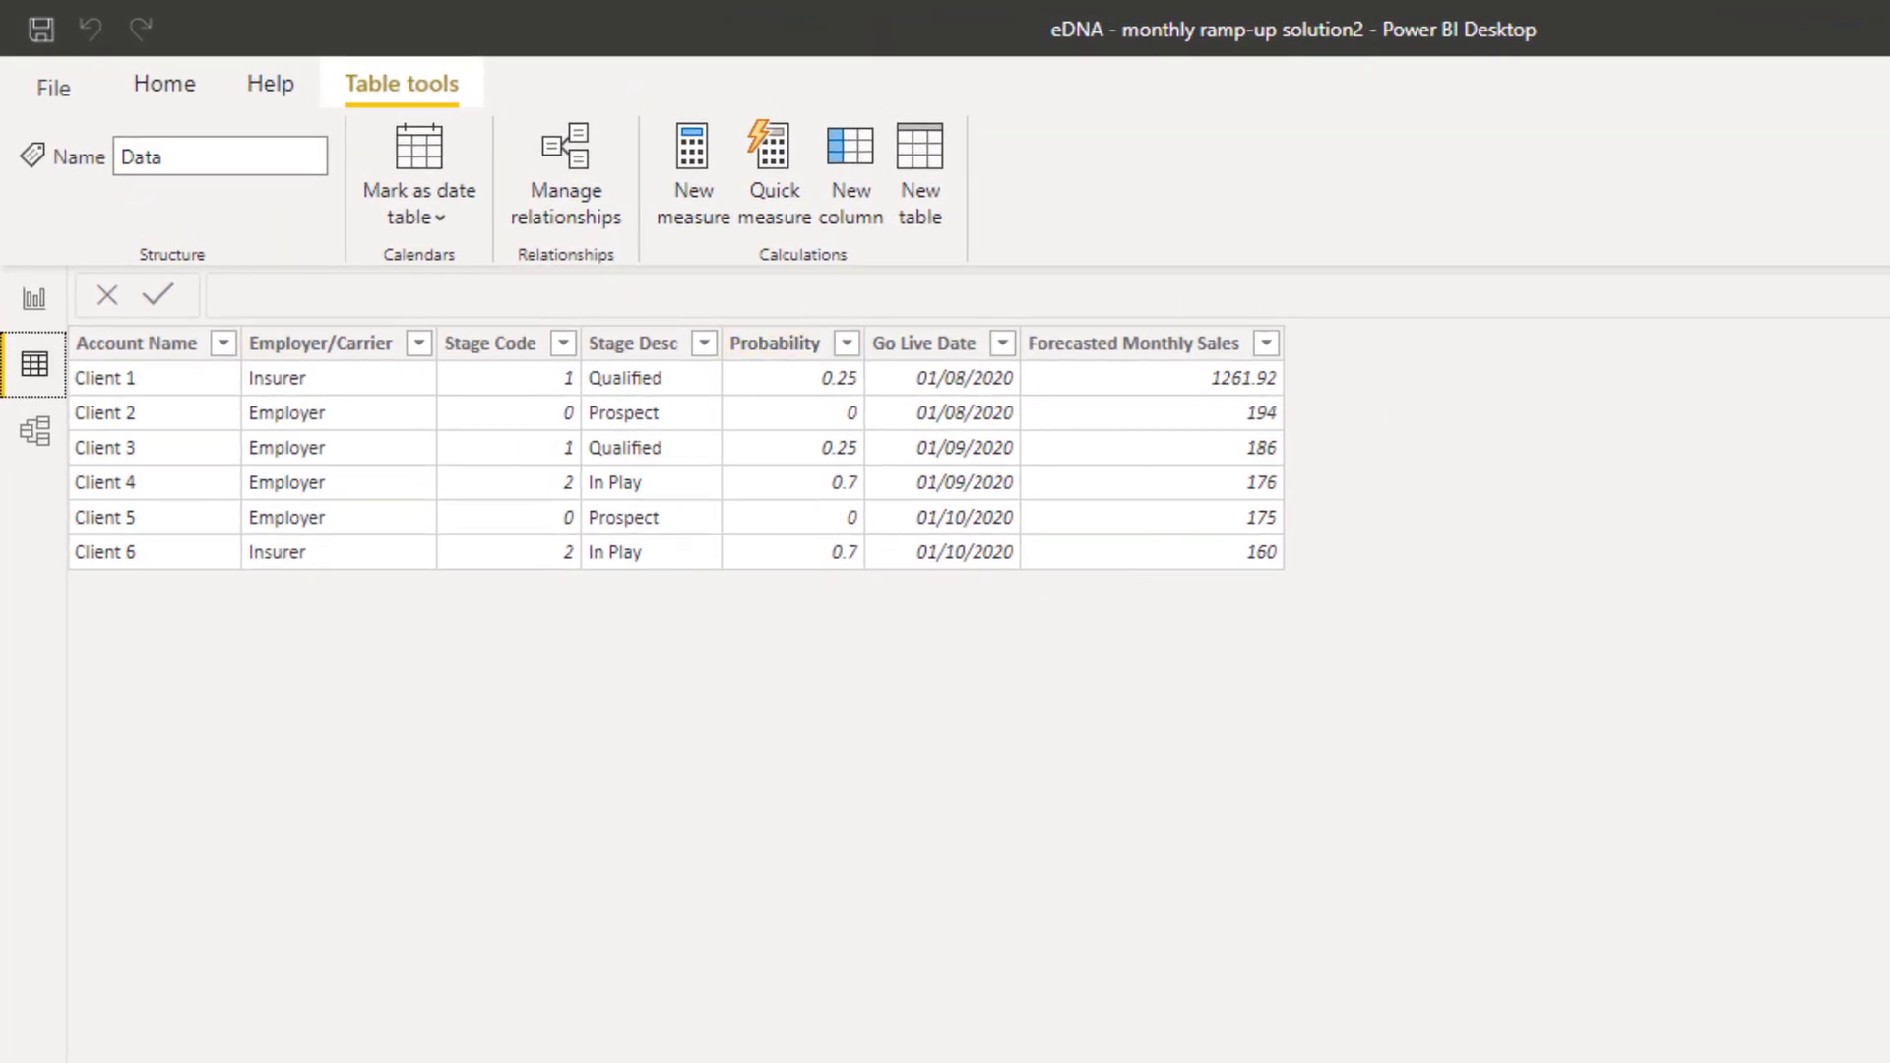
{"action": "left_click", "coordinate": [1772, 394]}
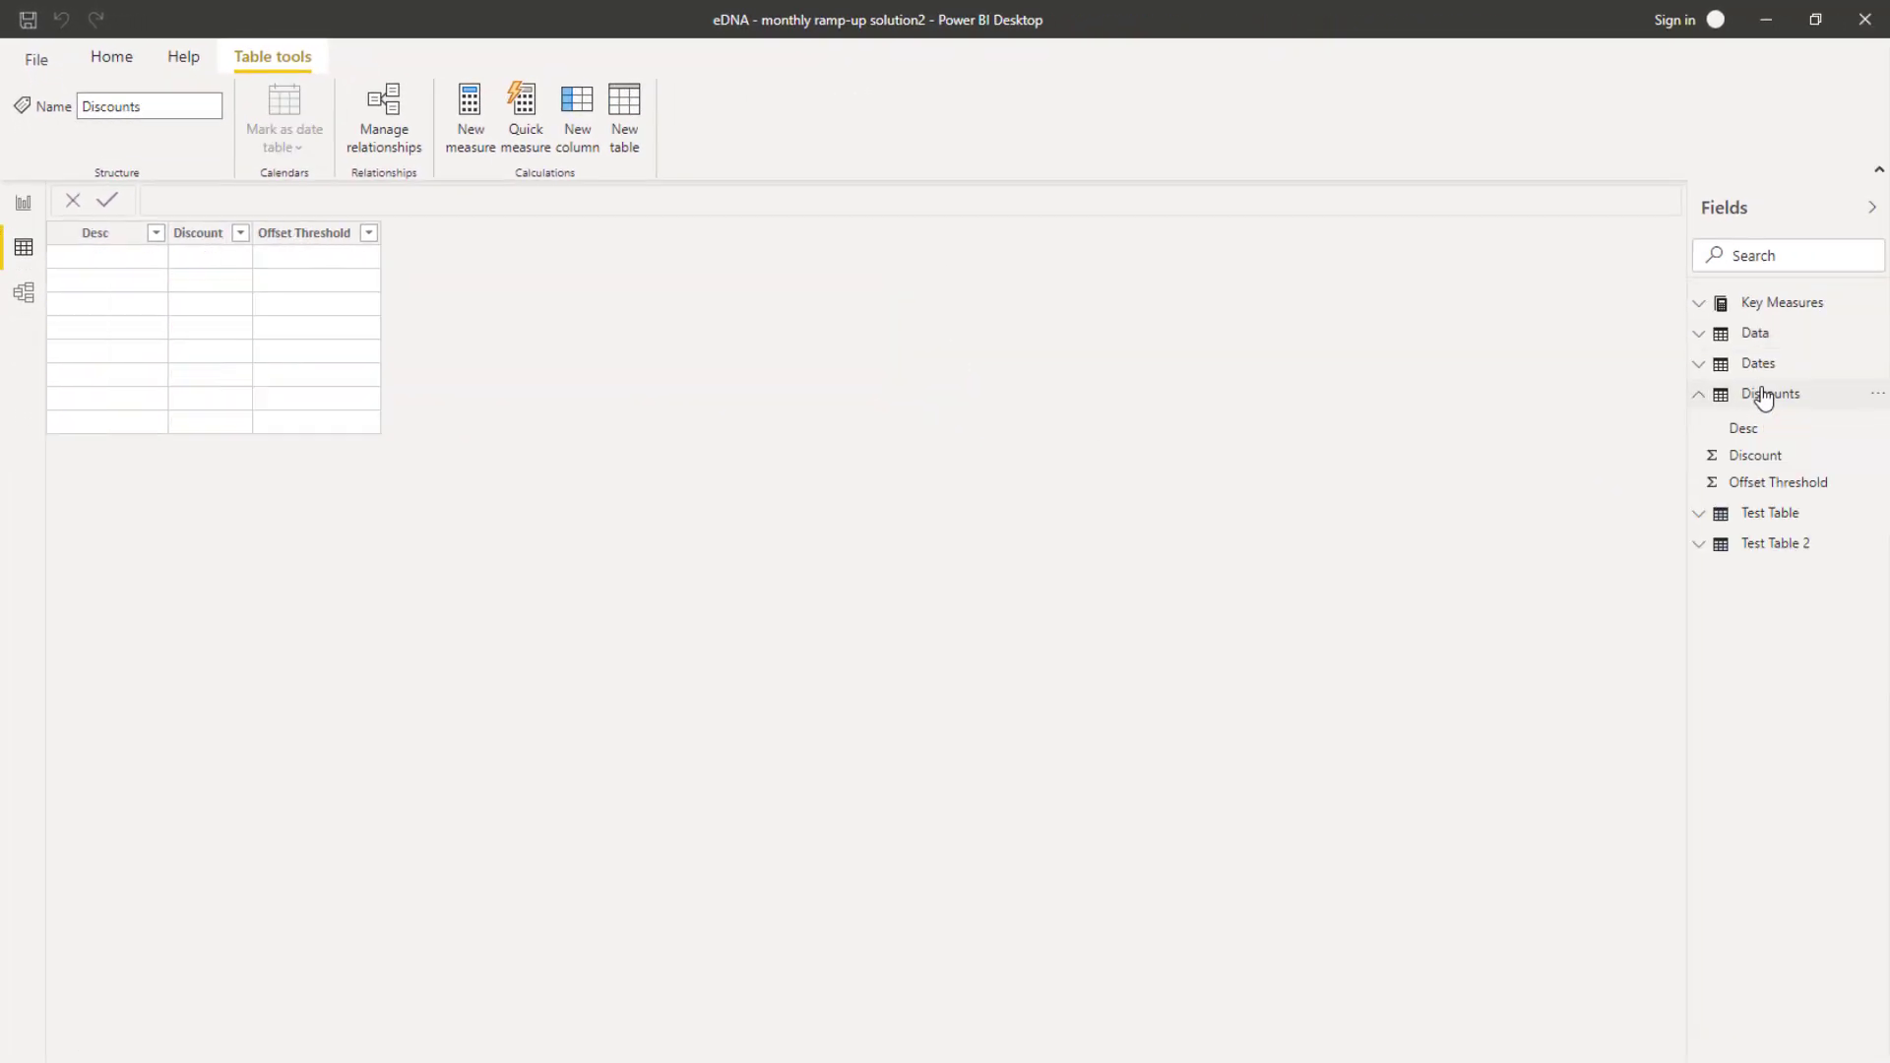
{"action": "left_click", "coordinate": [20, 205]}
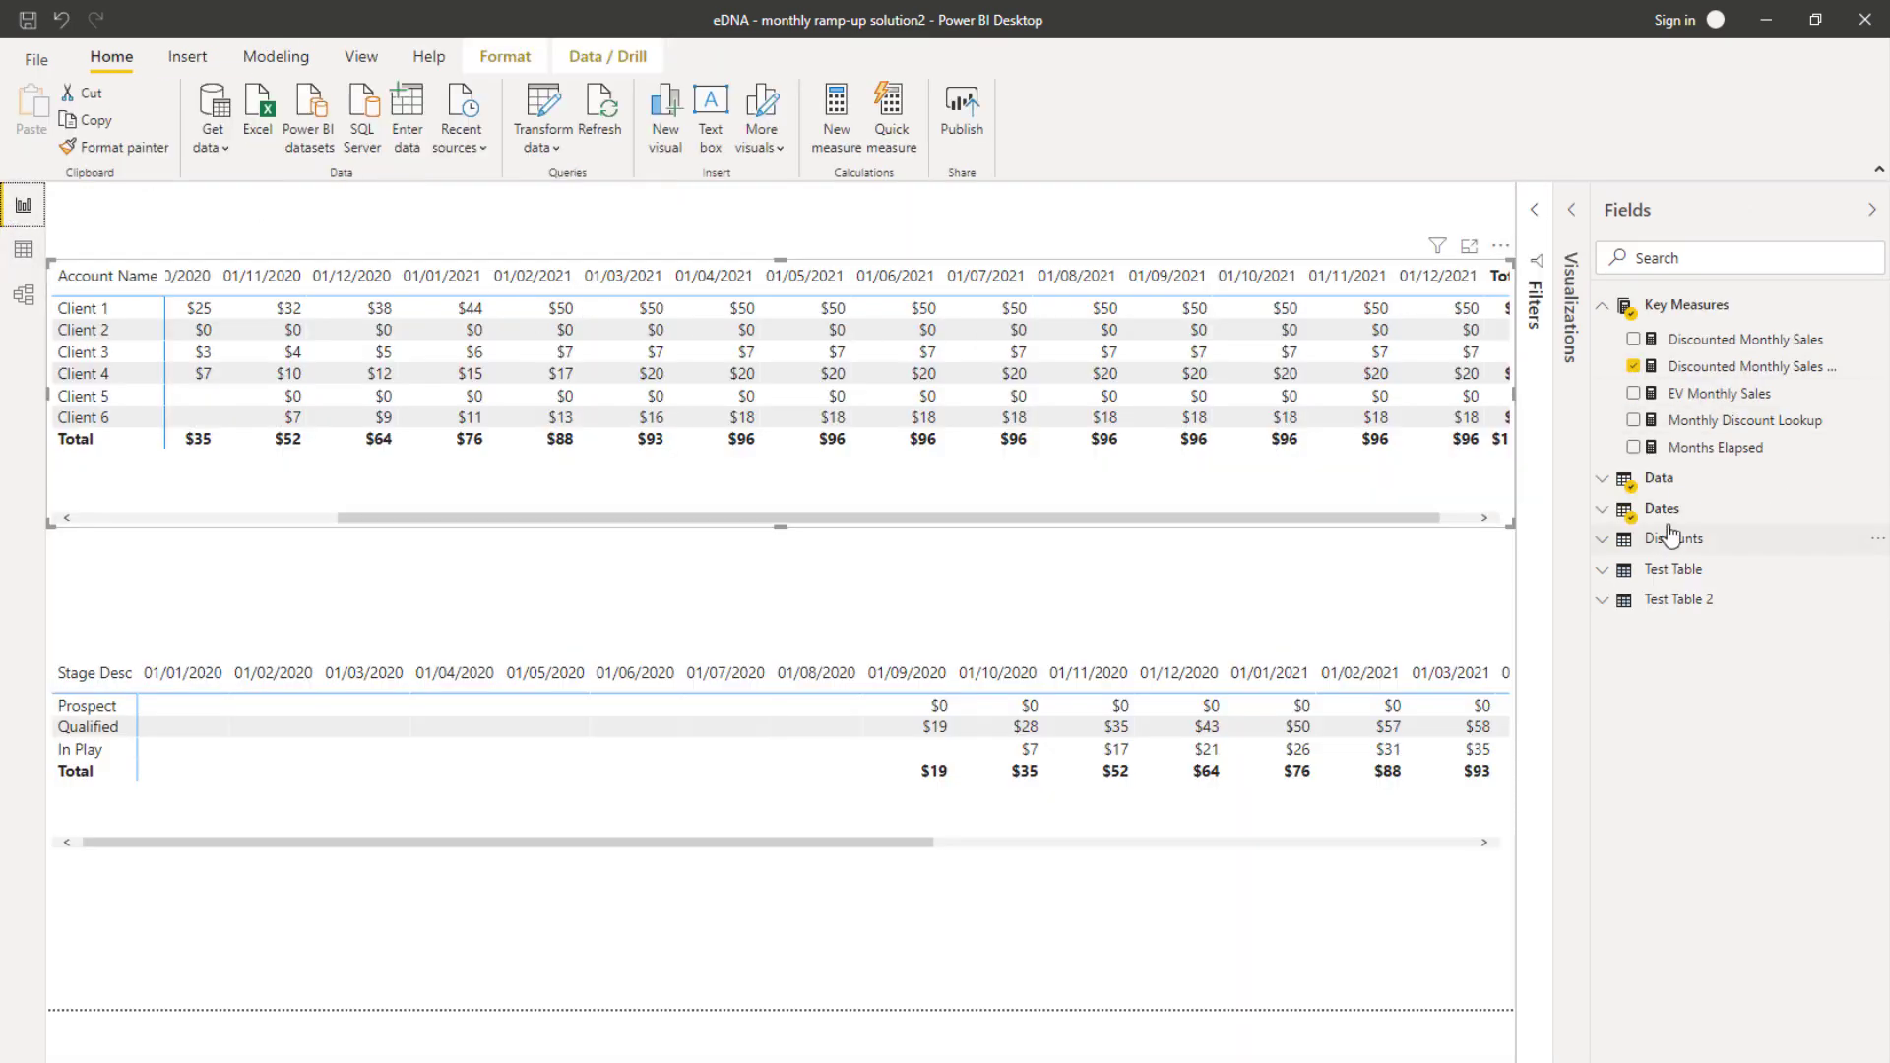
{"action": "left_click", "coordinate": [1605, 513]}
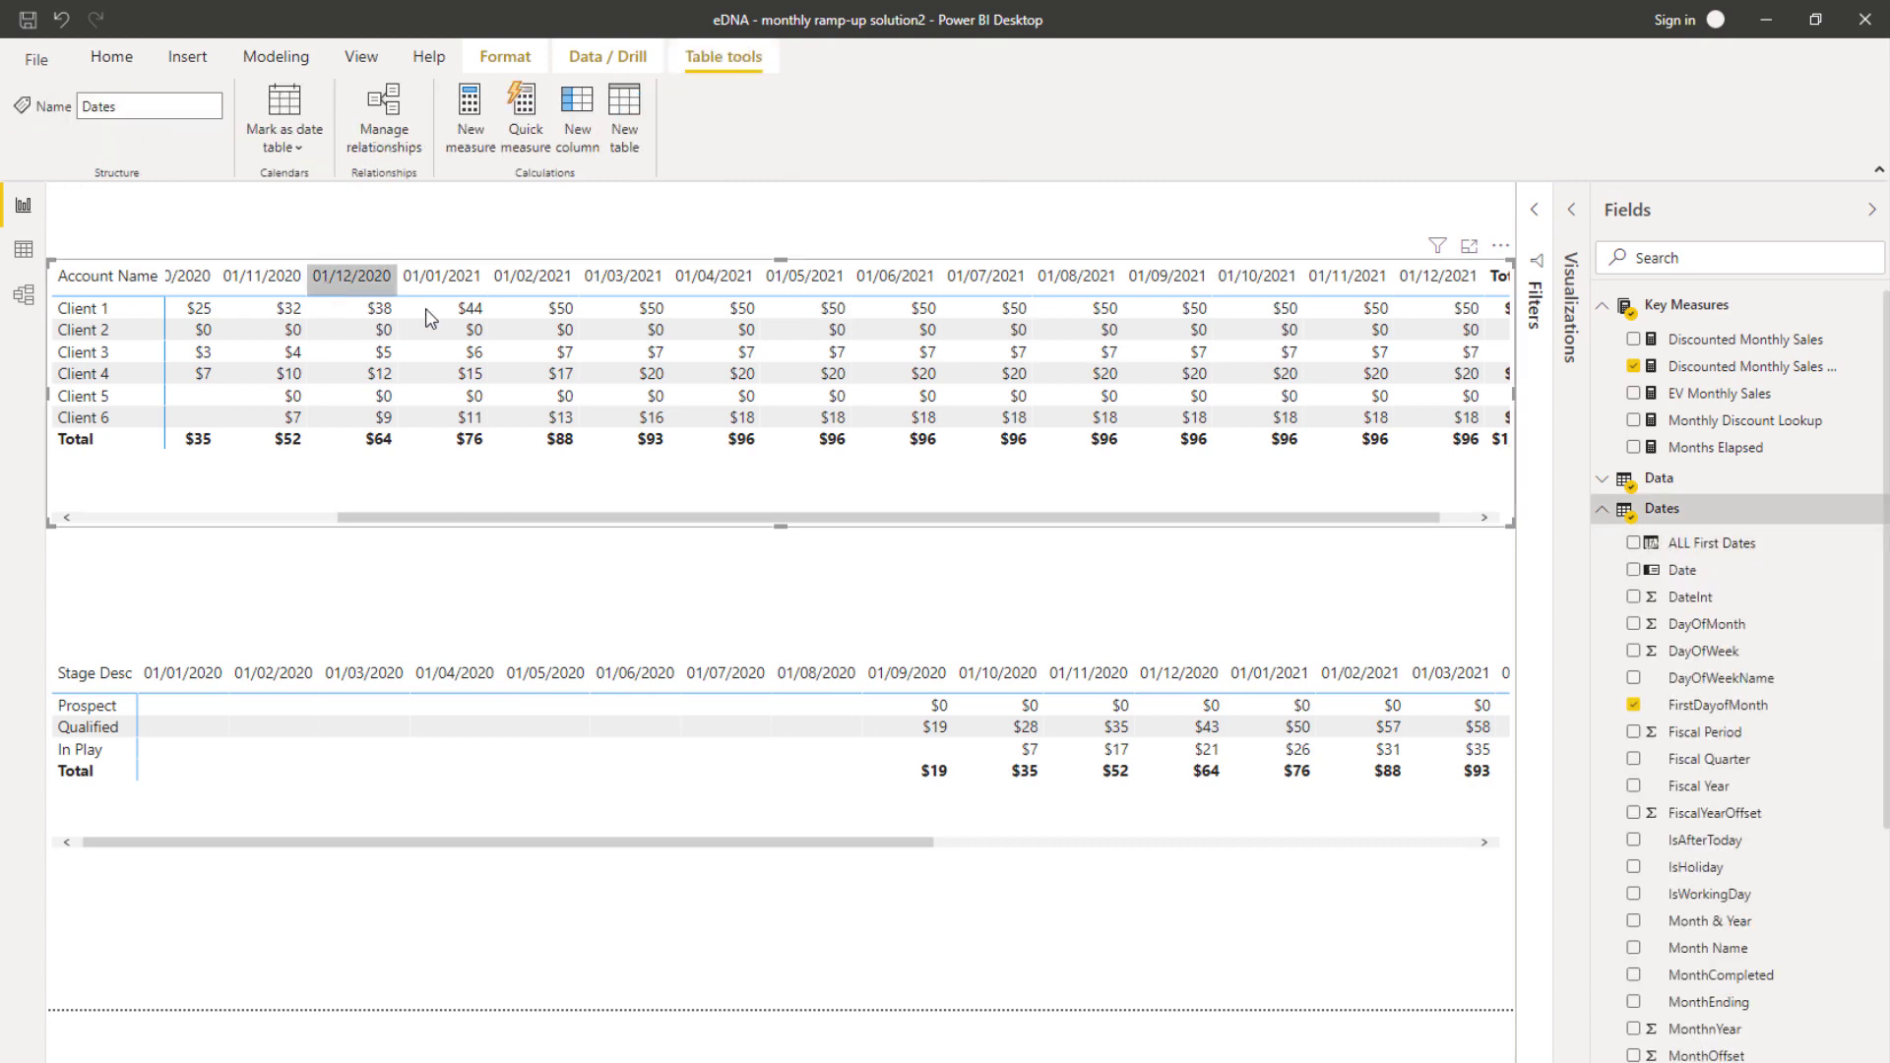
{"action": "left_click", "coordinate": [1603, 510]}
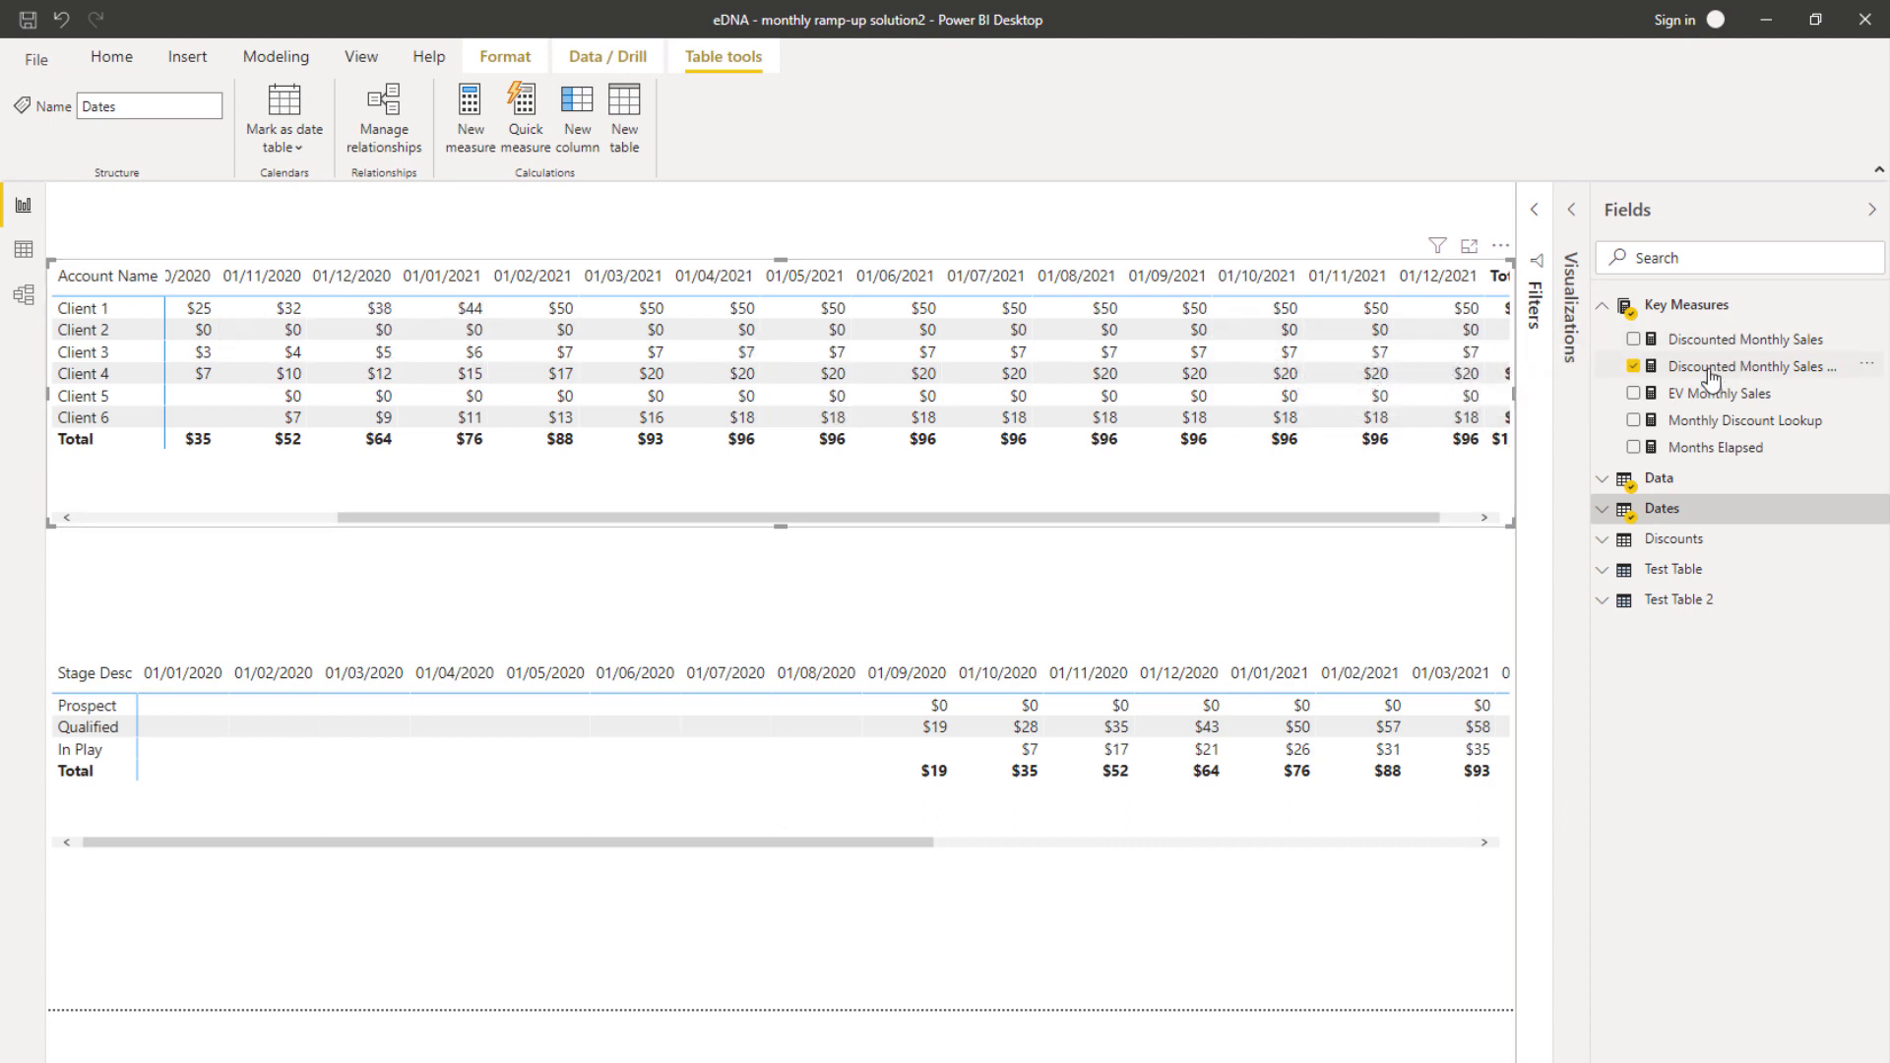
{"action": "left_click", "coordinate": [23, 249]}
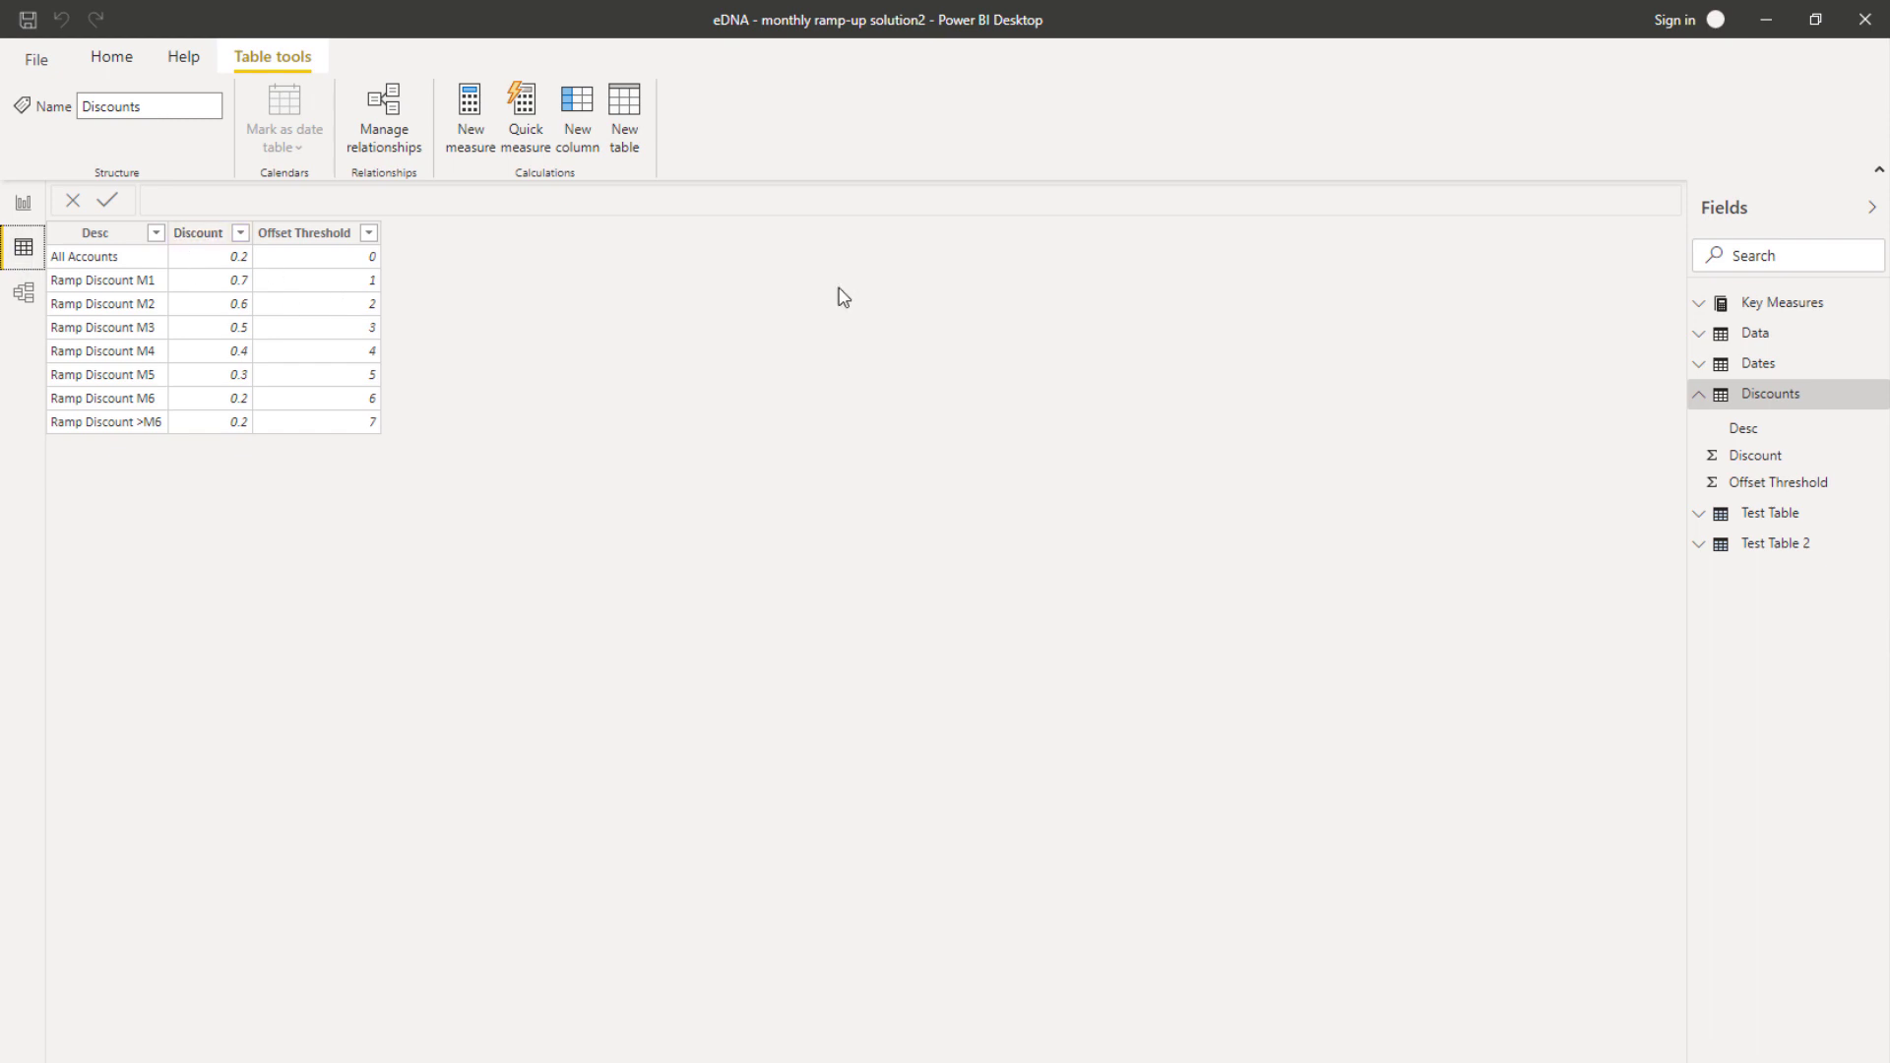
{"action": "left_click", "coordinate": [1765, 488]}
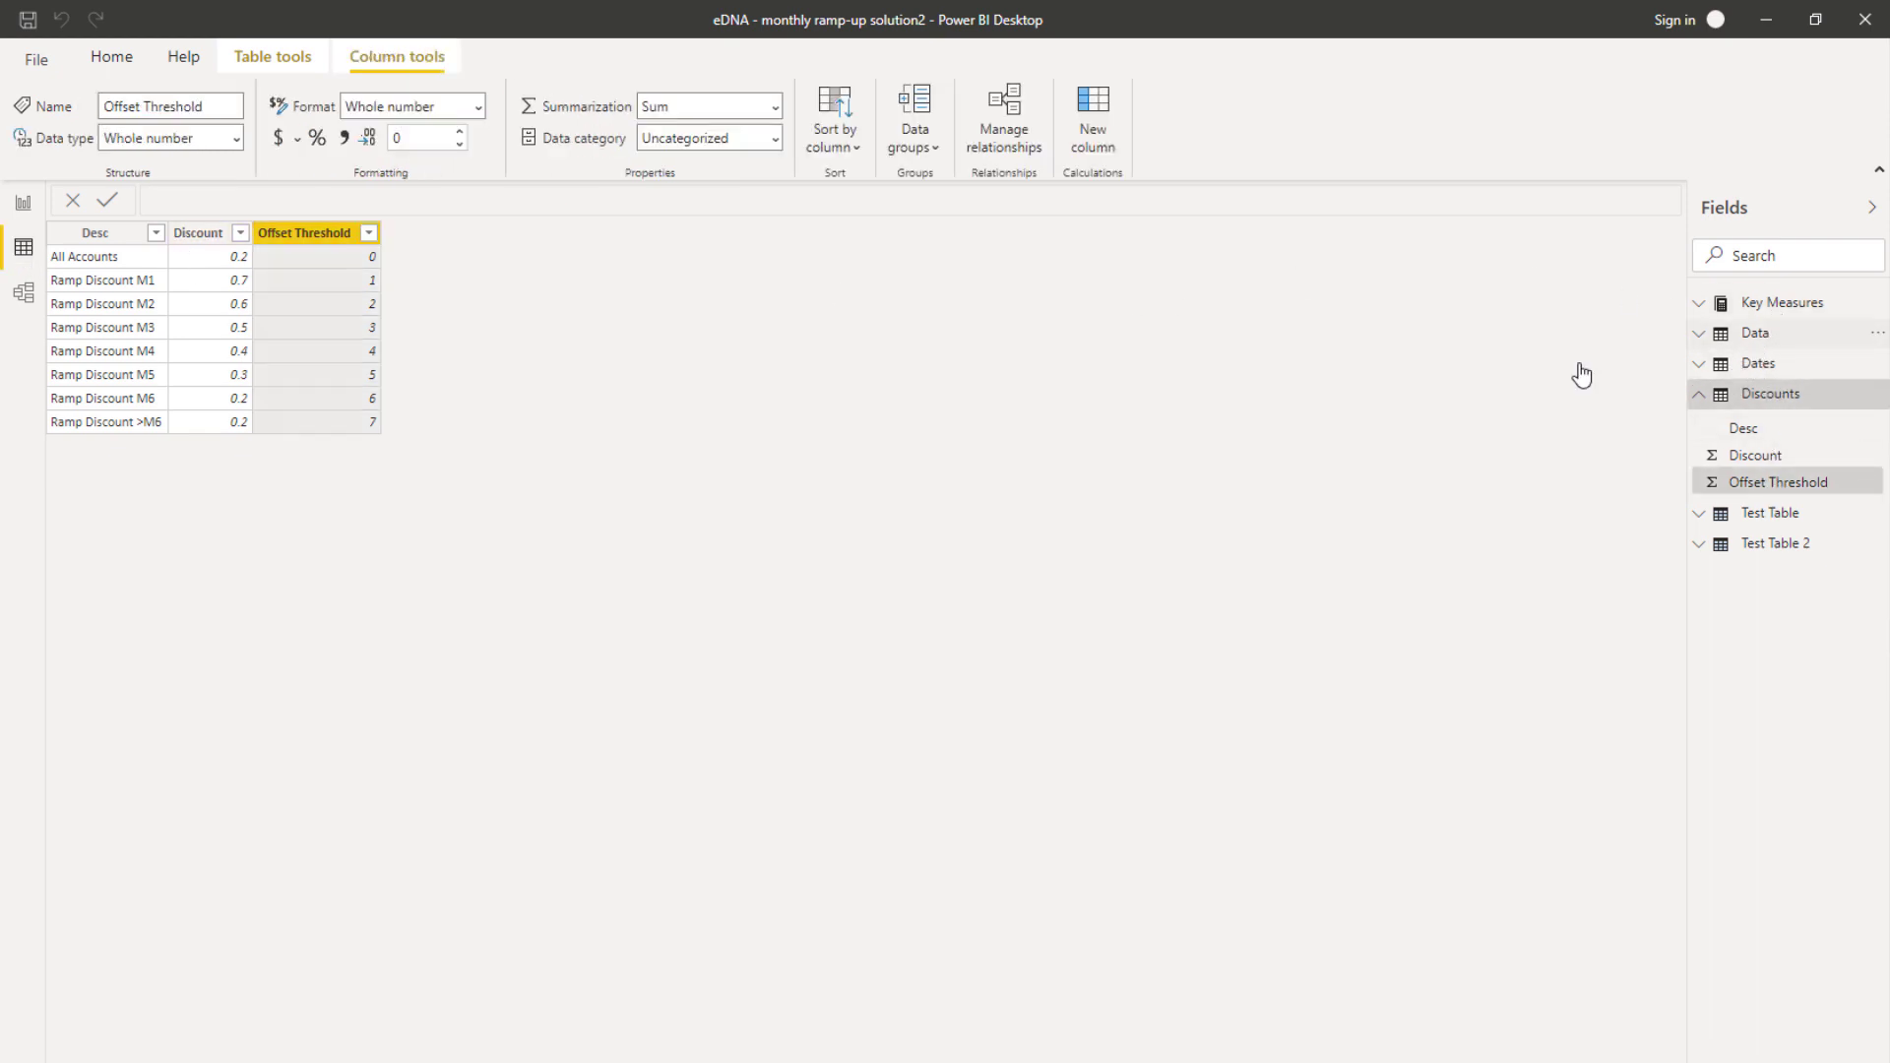
{"action": "left_click", "coordinate": [1756, 333]}
{"action": "left_click", "coordinate": [627, 233]}
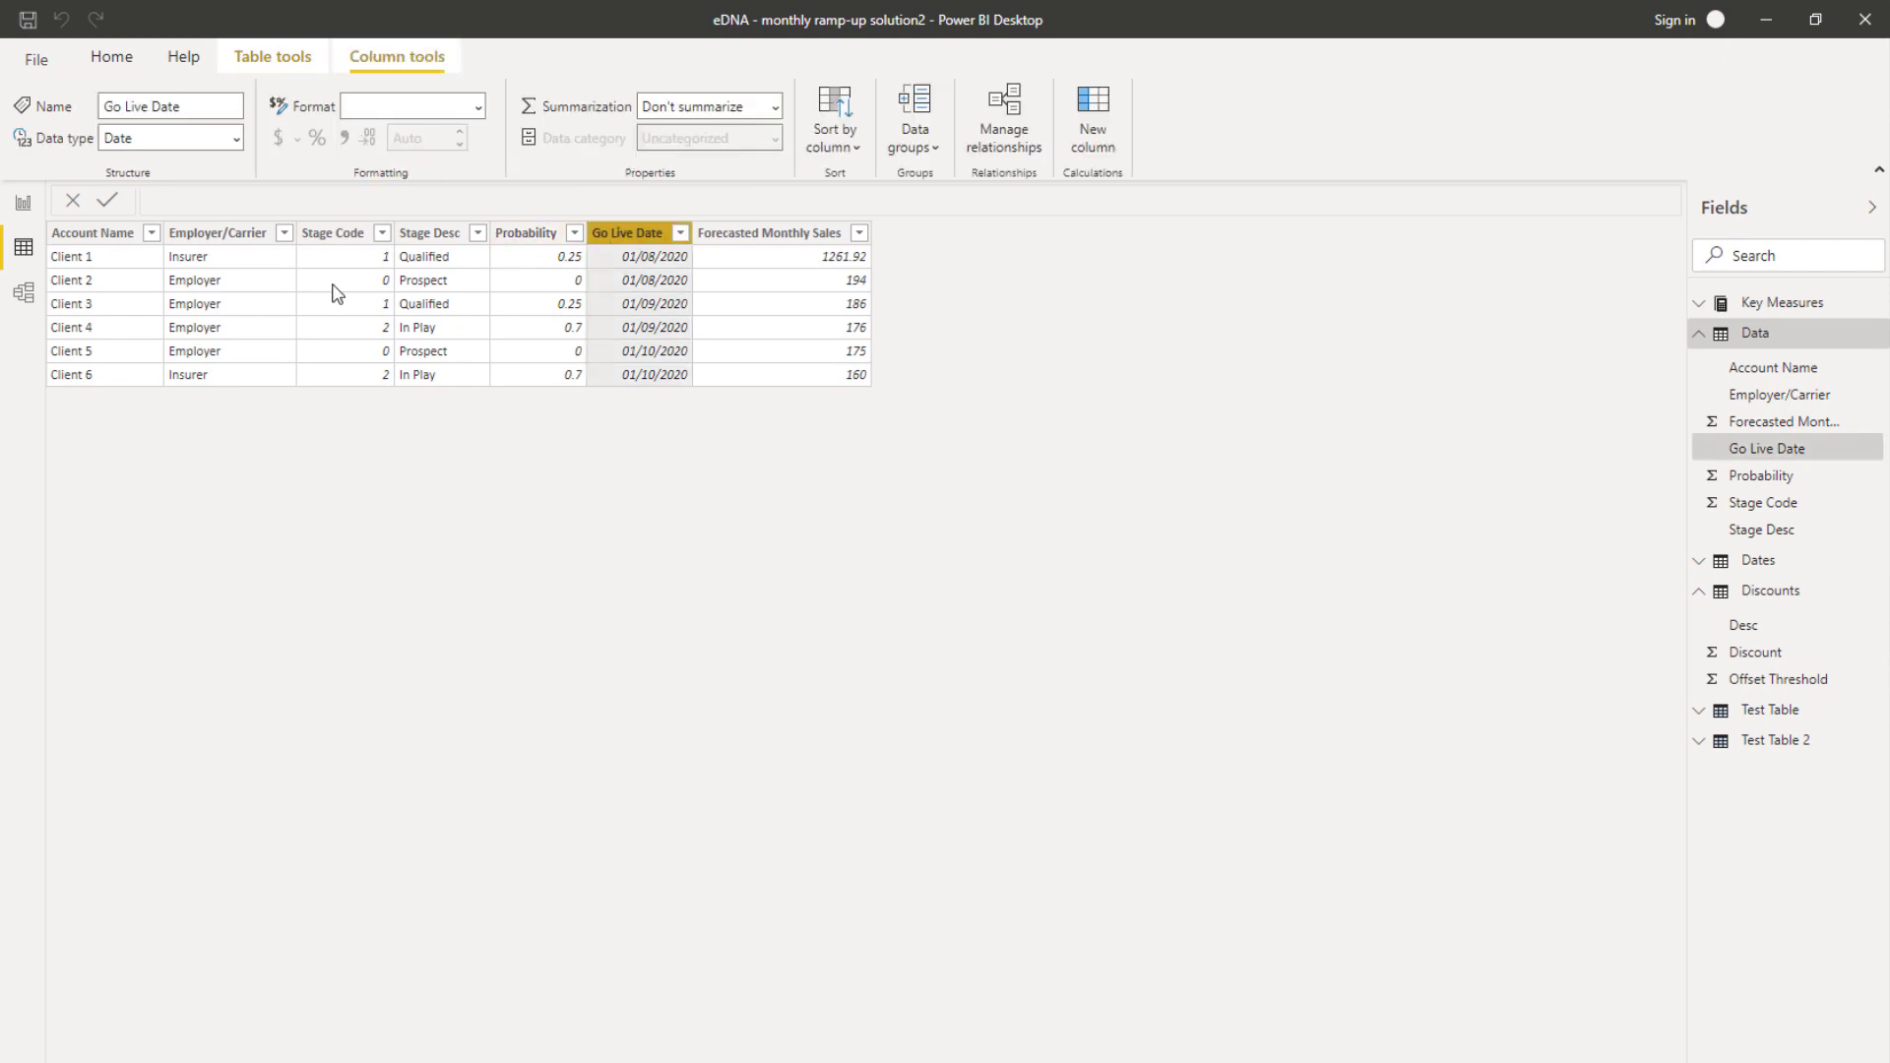
{"action": "left_click", "coordinate": [24, 207]}
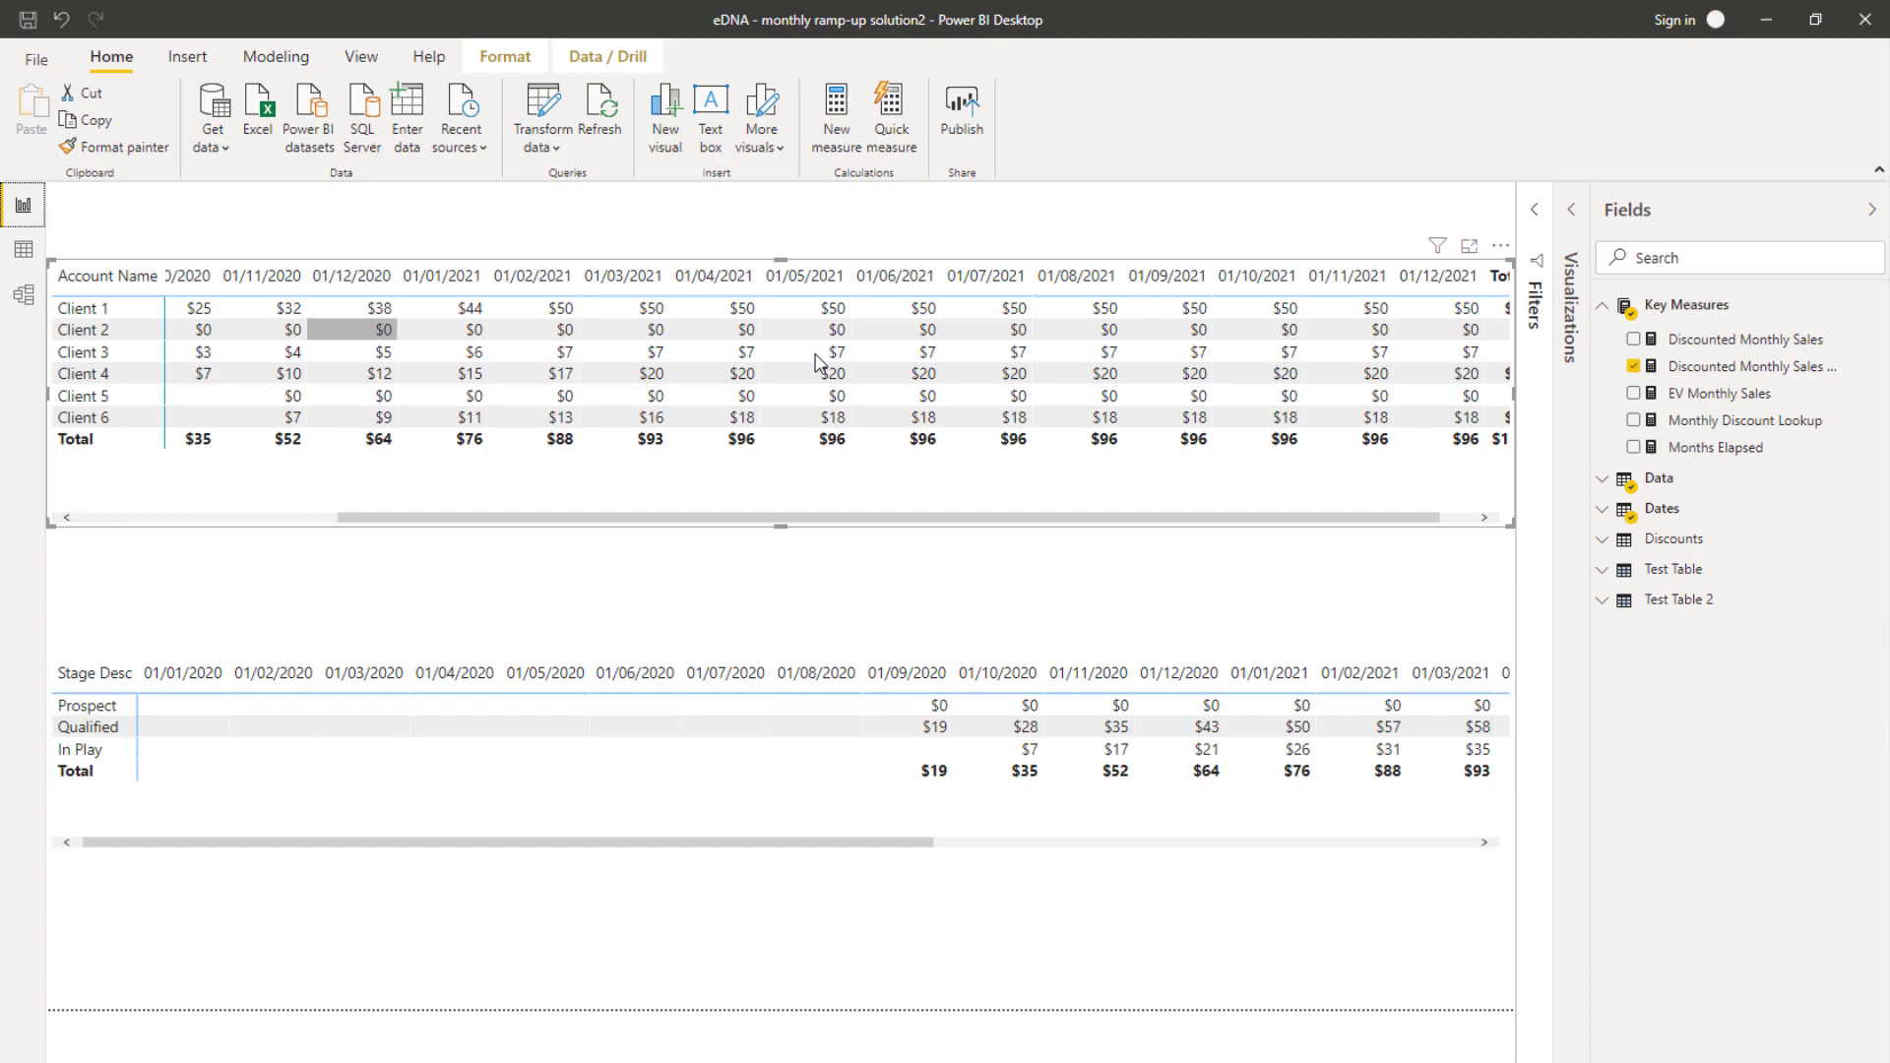
Open the Totals by Client formula and highlight the FiltResult IF, Go Live Date and Result definitions
{"action": "left_click", "coordinate": [1741, 364]}
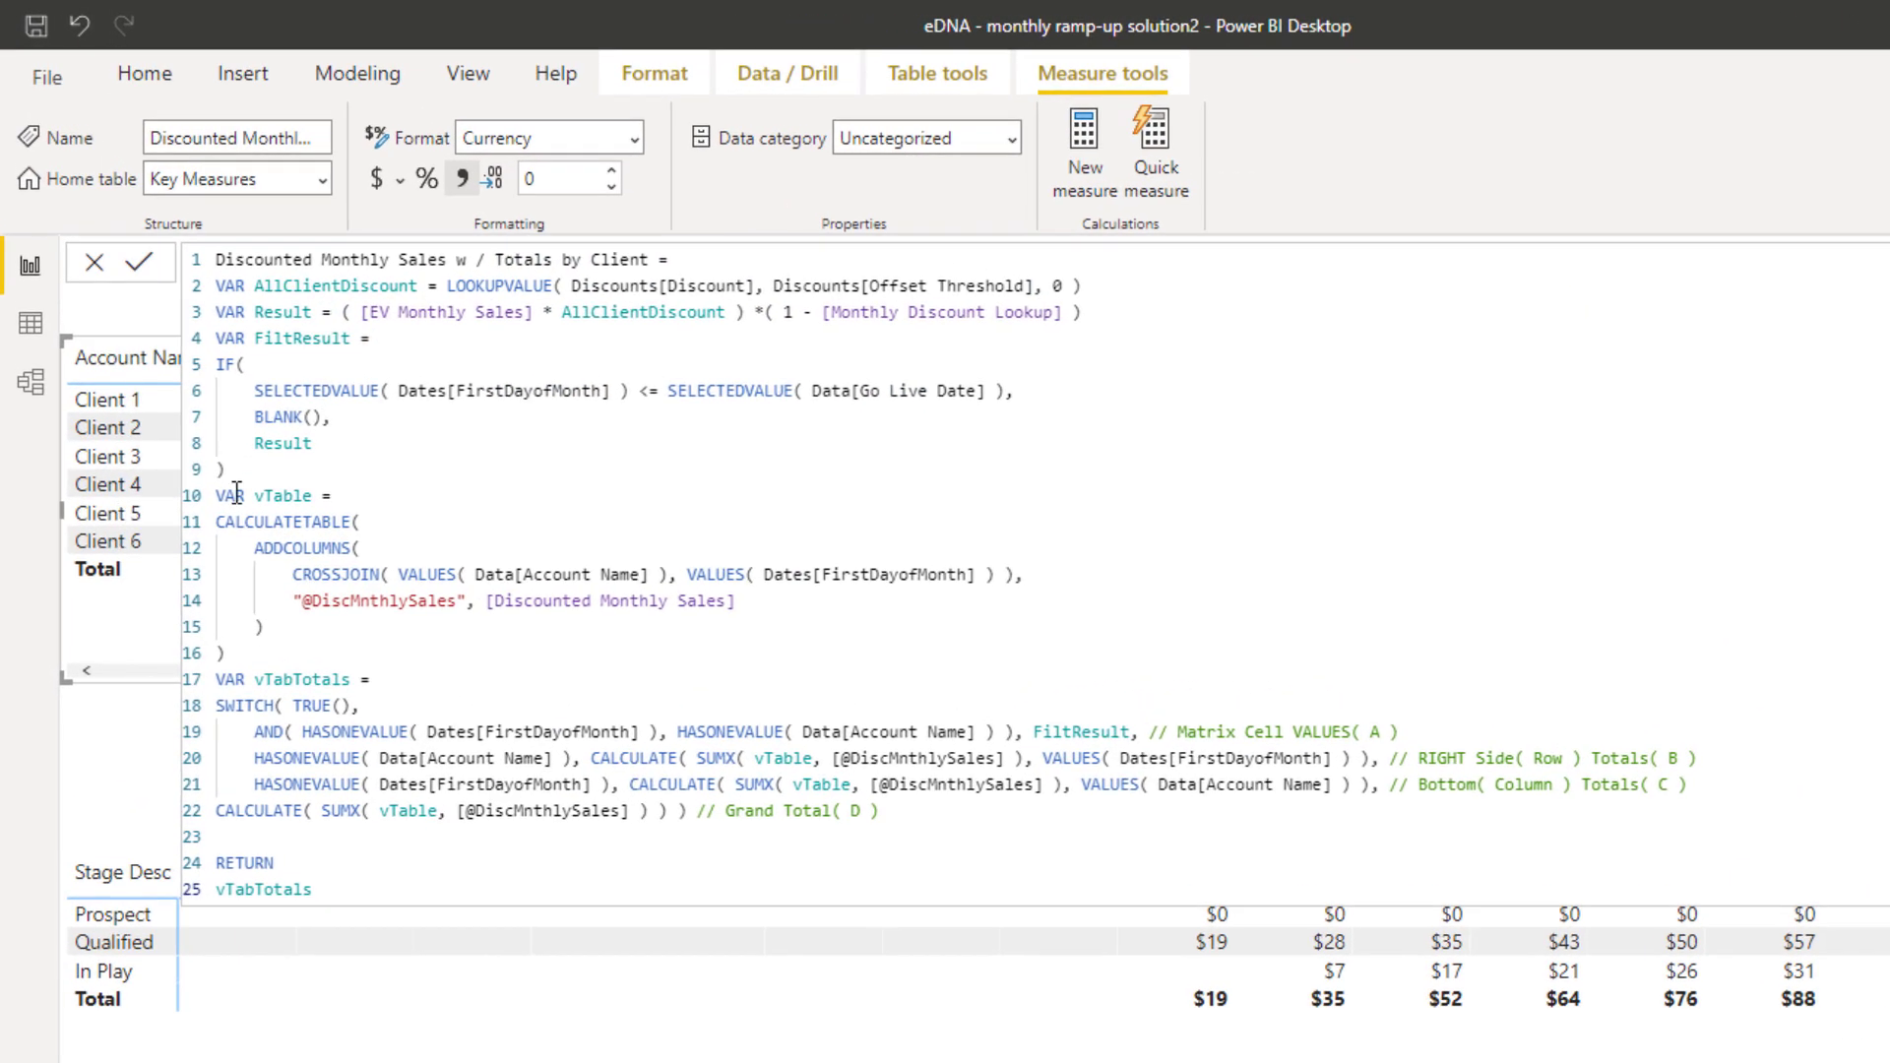
{"action": "left_click_drag", "start_coordinate": [276, 468], "coordinate": [228, 340]}
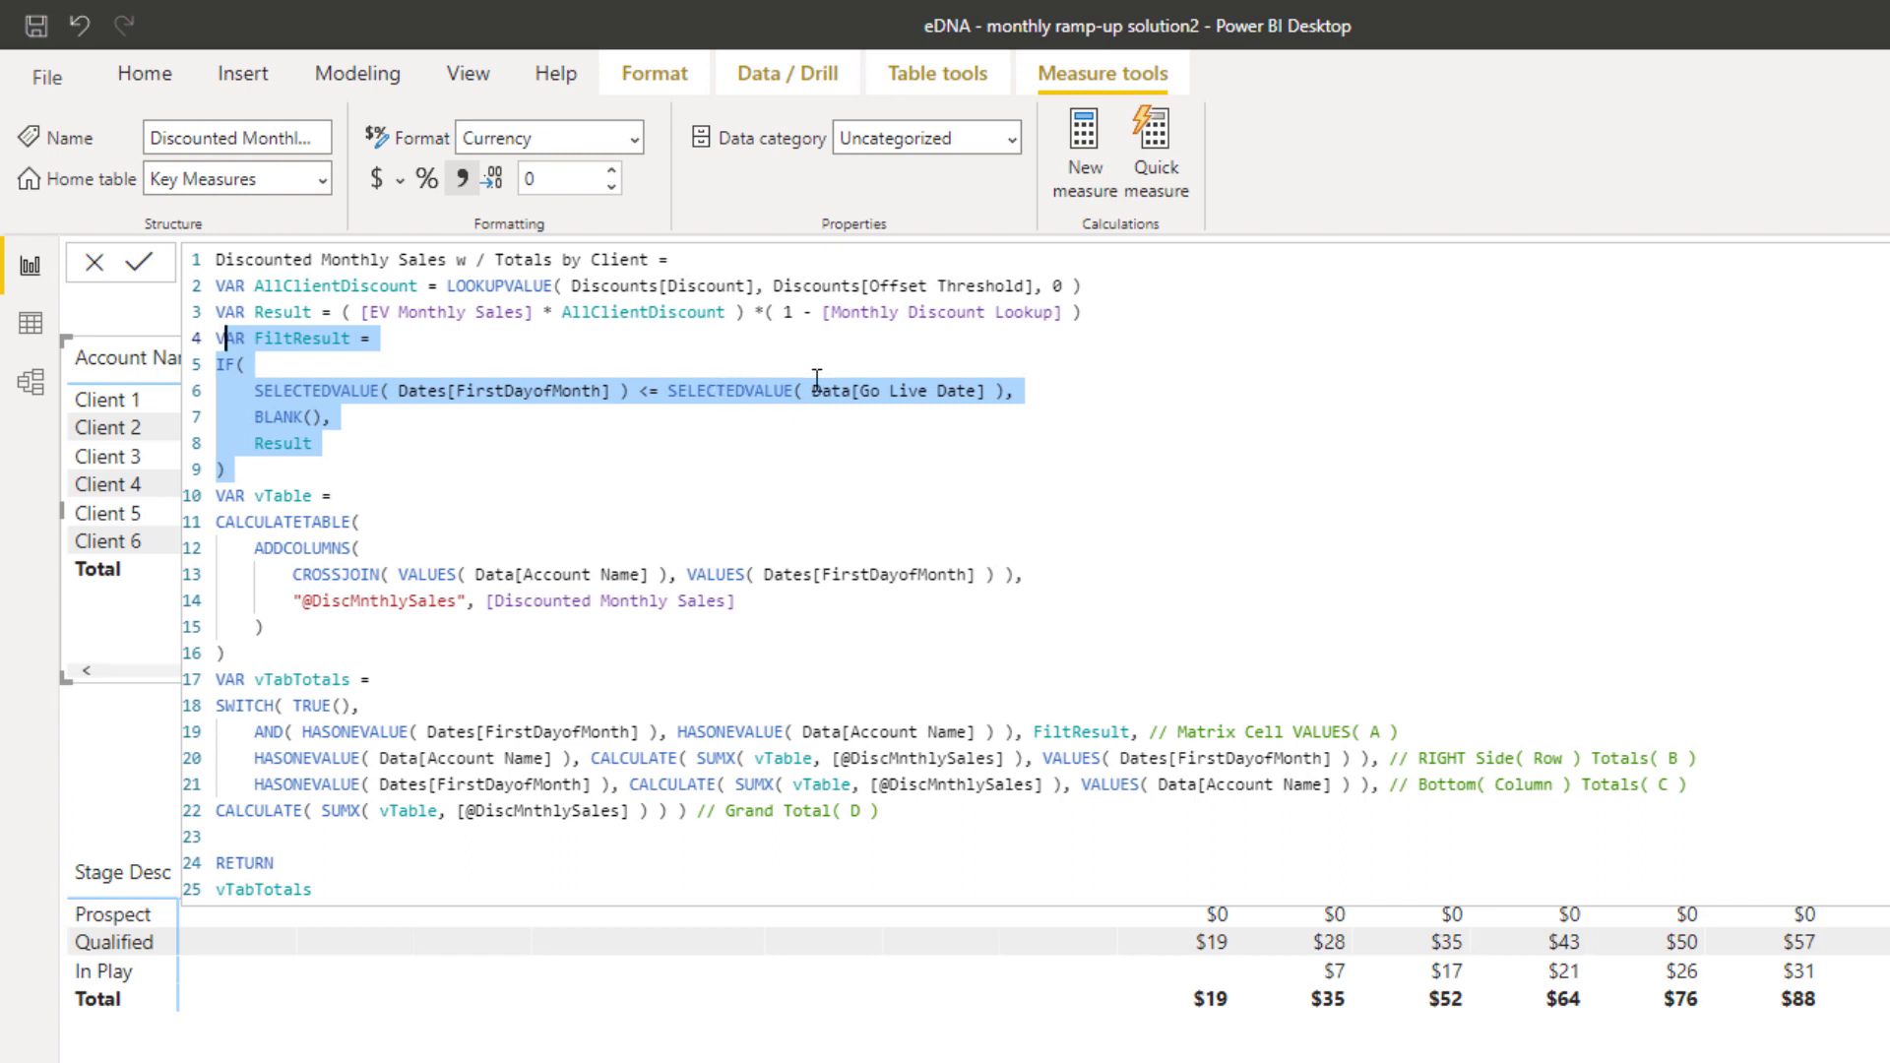
{"action": "left_click_drag", "start_coordinate": [833, 391], "coordinate": [951, 391]}
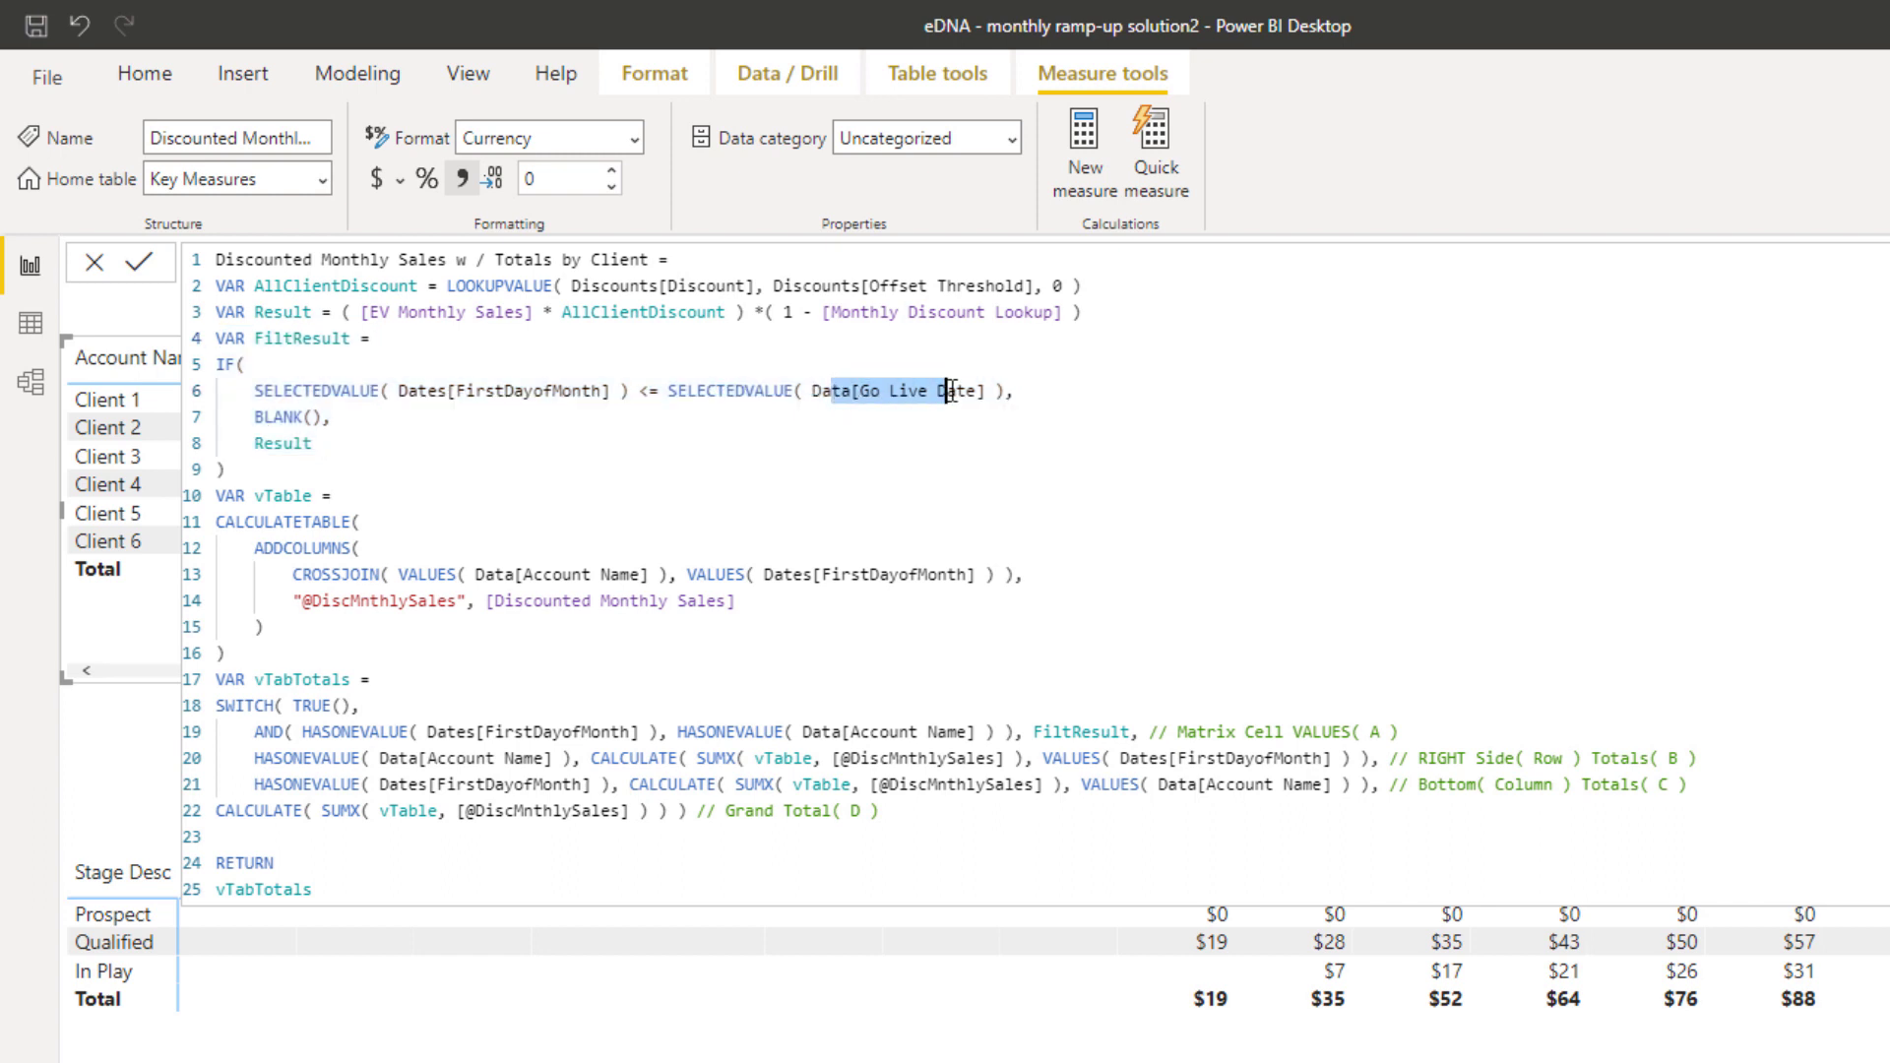
{"action": "left_click_drag", "start_coordinate": [340, 445], "coordinate": [229, 443]}
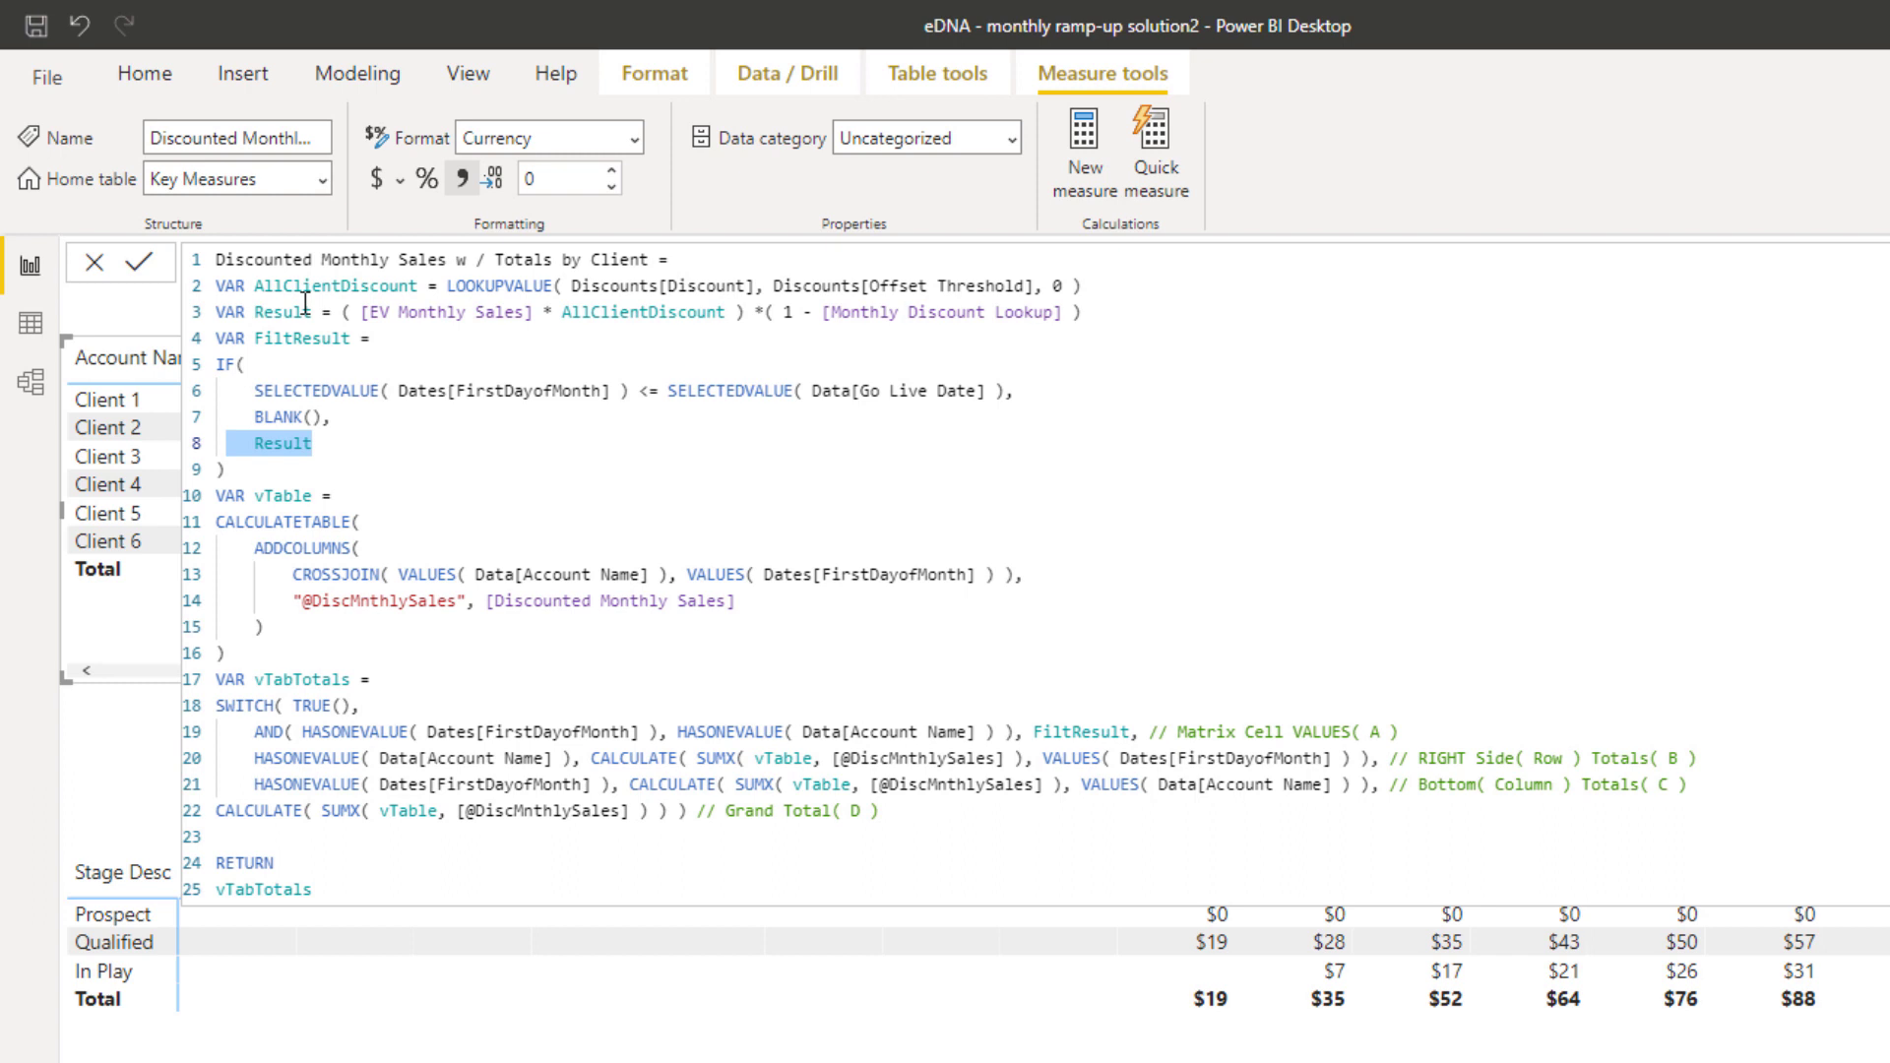
{"action": "left_click_drag", "start_coordinate": [247, 313], "coordinate": [611, 312]}
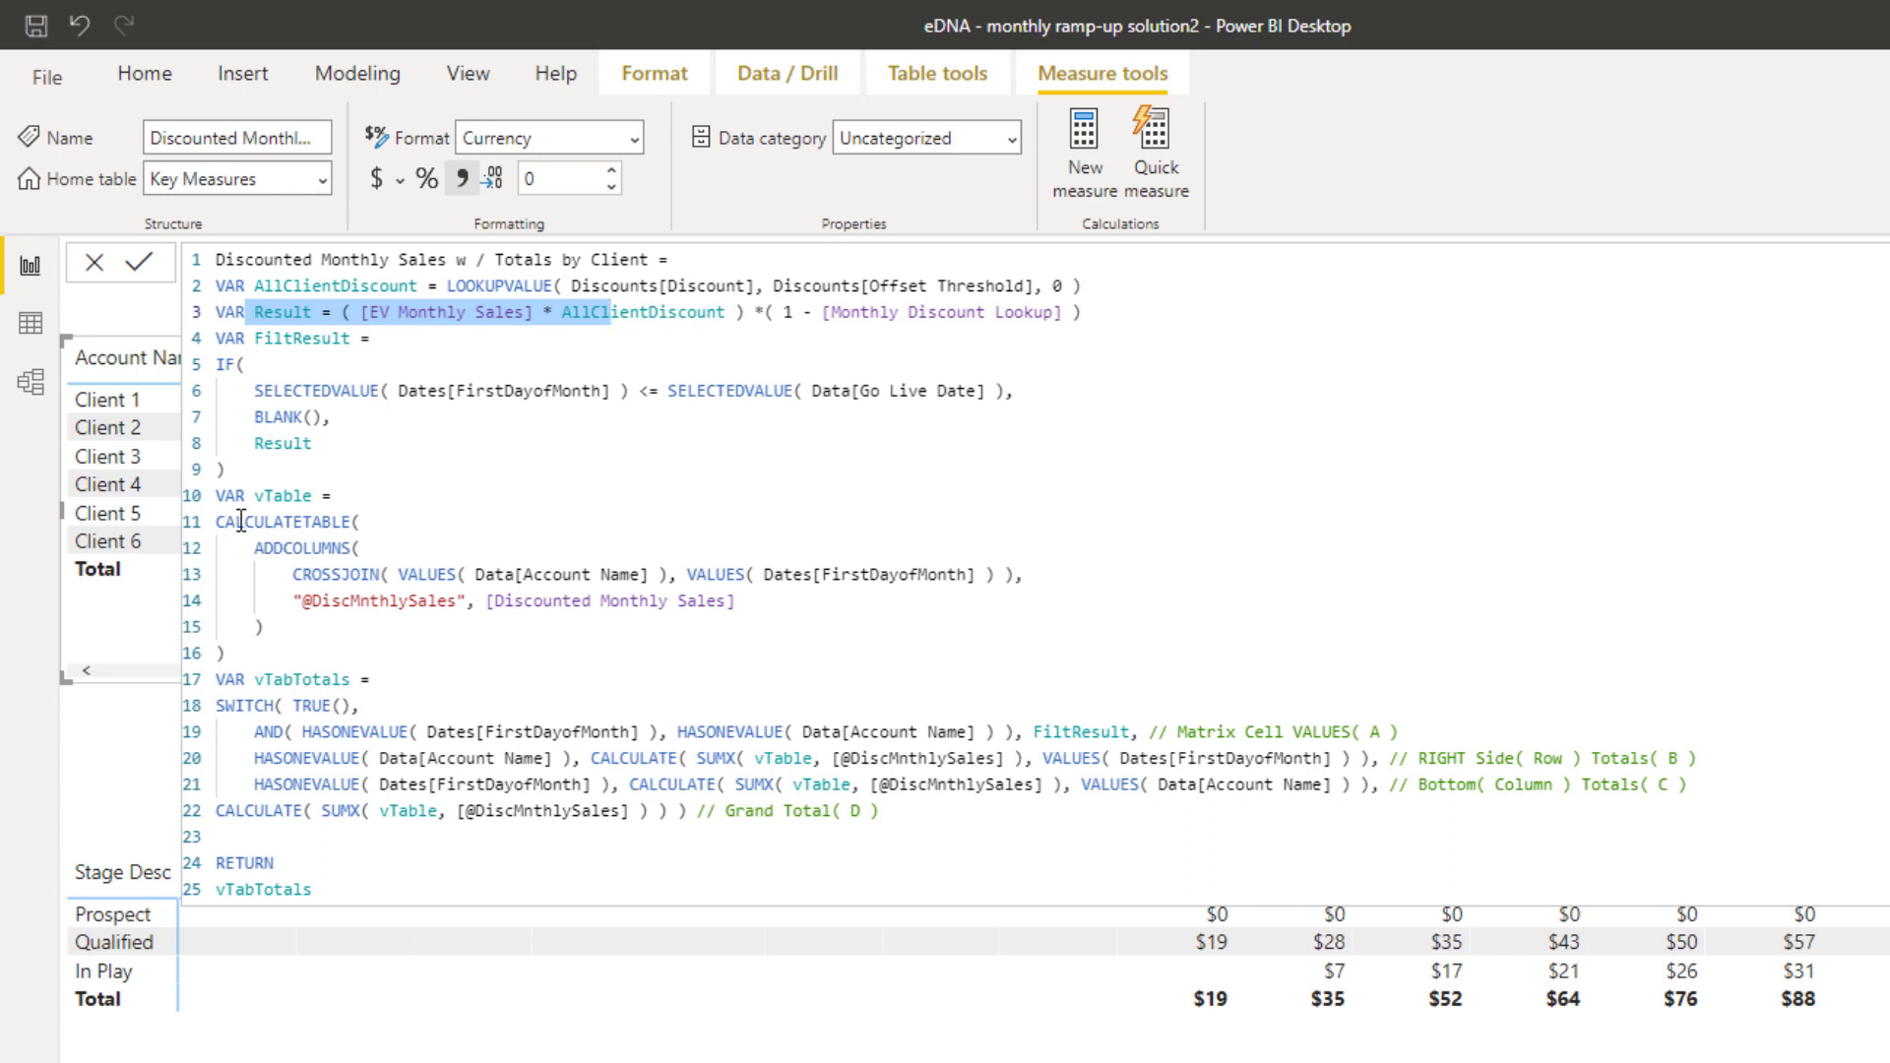
Highlight the vTable CALCULATETABLE crossjoin of accounts and months and its Discounted Monthly Sales reference
{"action": "left_click_drag", "start_coordinate": [237, 521], "coordinate": [264, 522]}
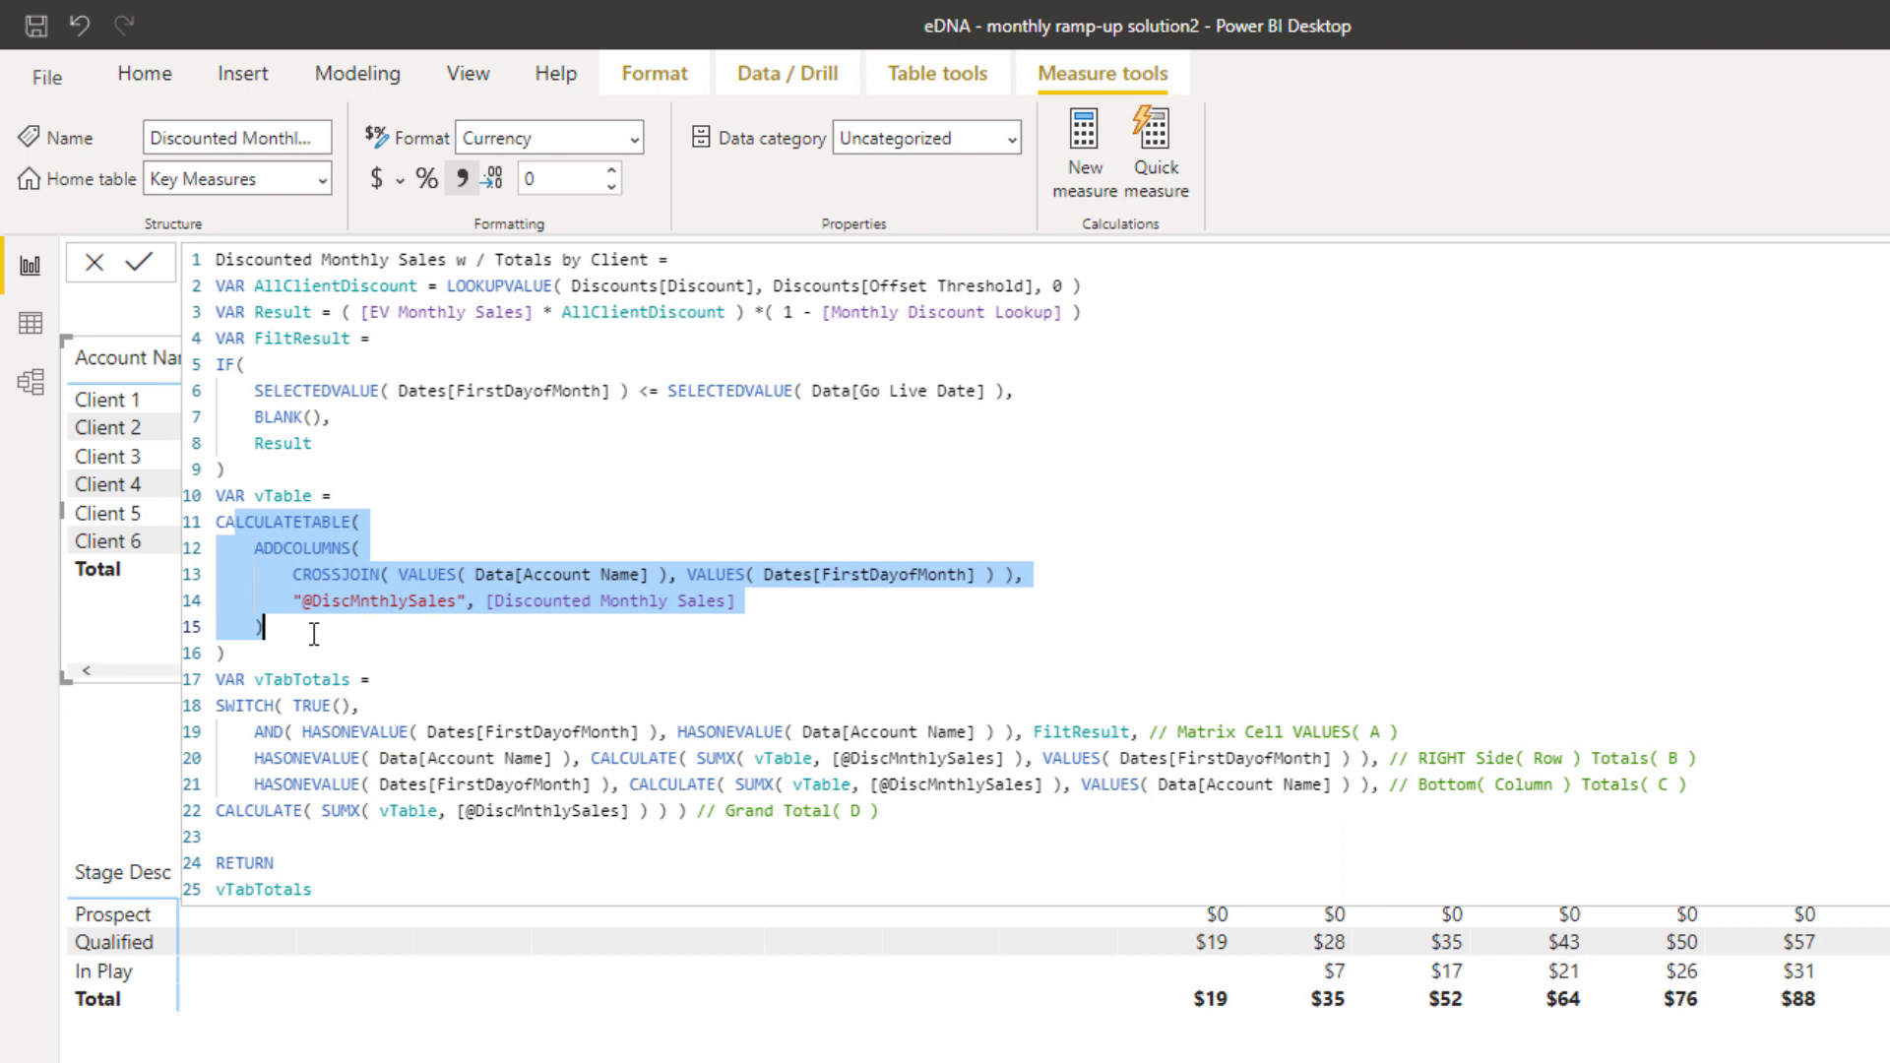
{"action": "left_click", "coordinate": [254, 548]}
{"action": "left_click_drag", "start_coordinate": [240, 538], "coordinate": [1020, 576]}
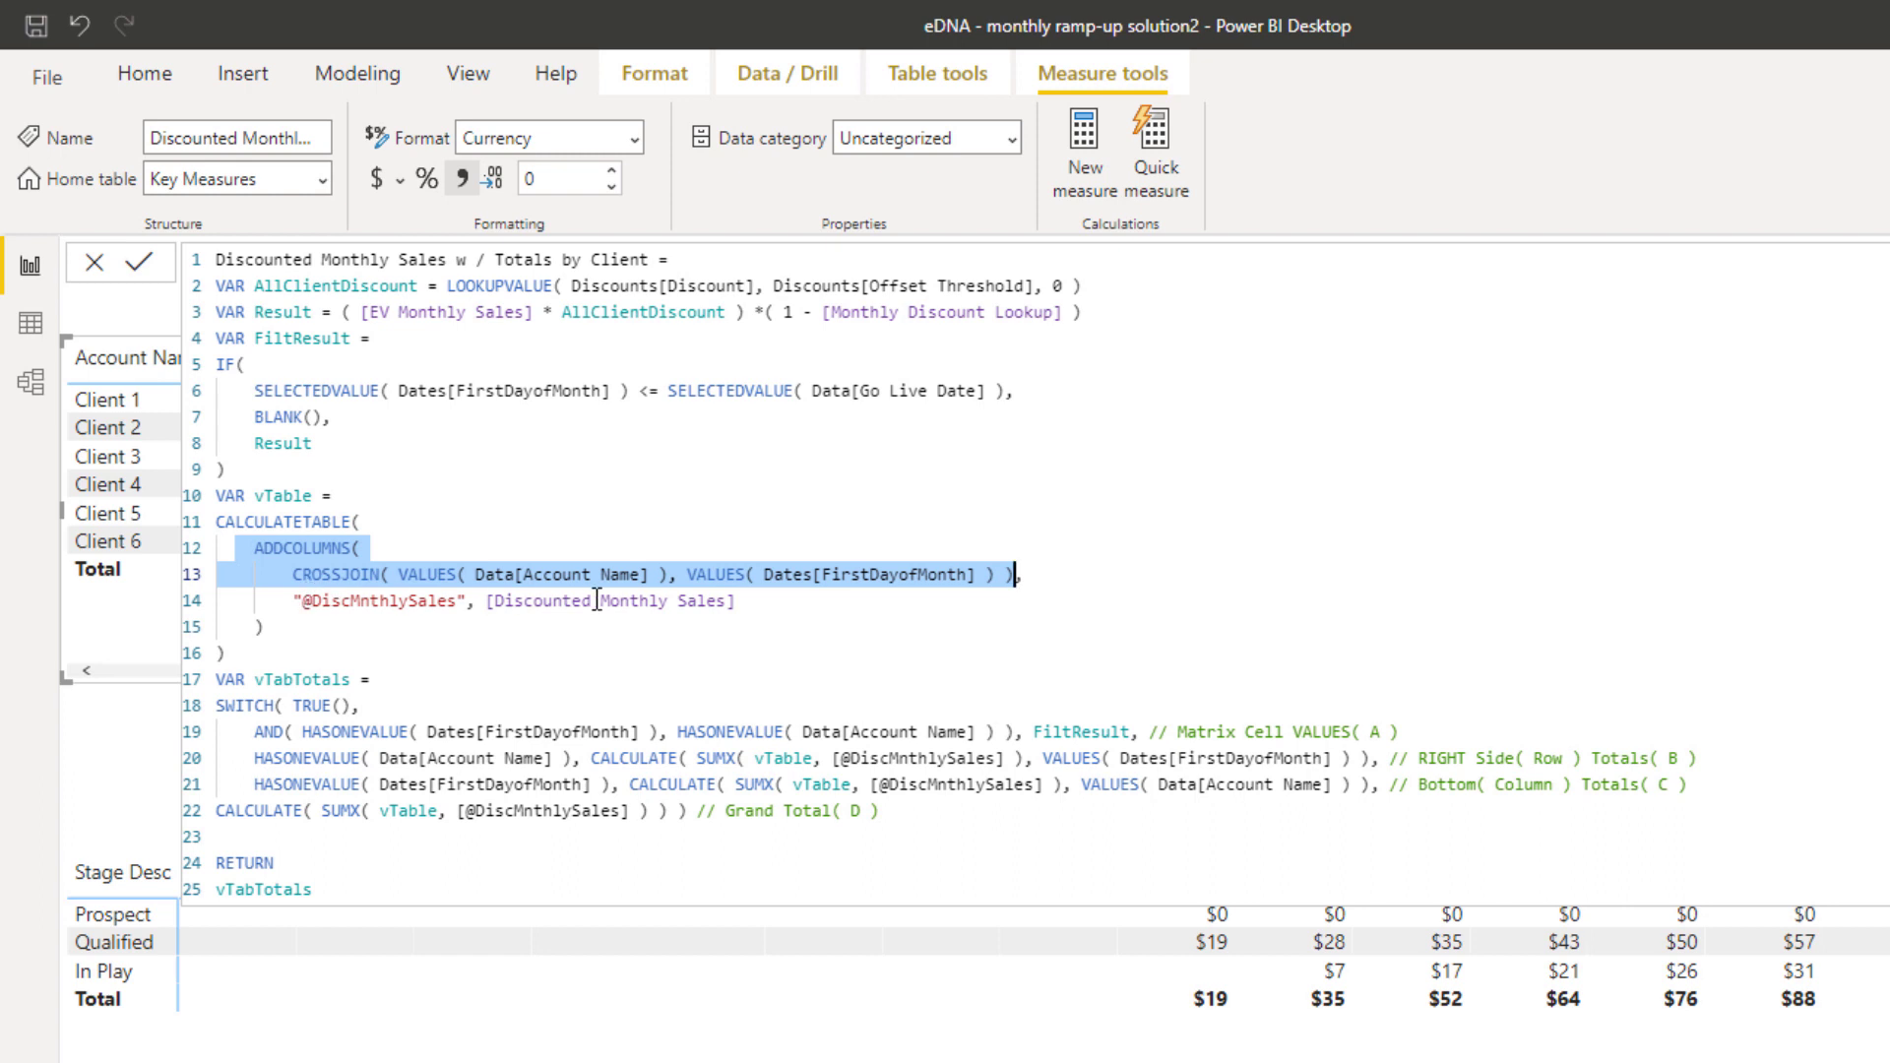
{"action": "left_click_drag", "start_coordinate": [523, 600], "coordinate": [769, 607]}
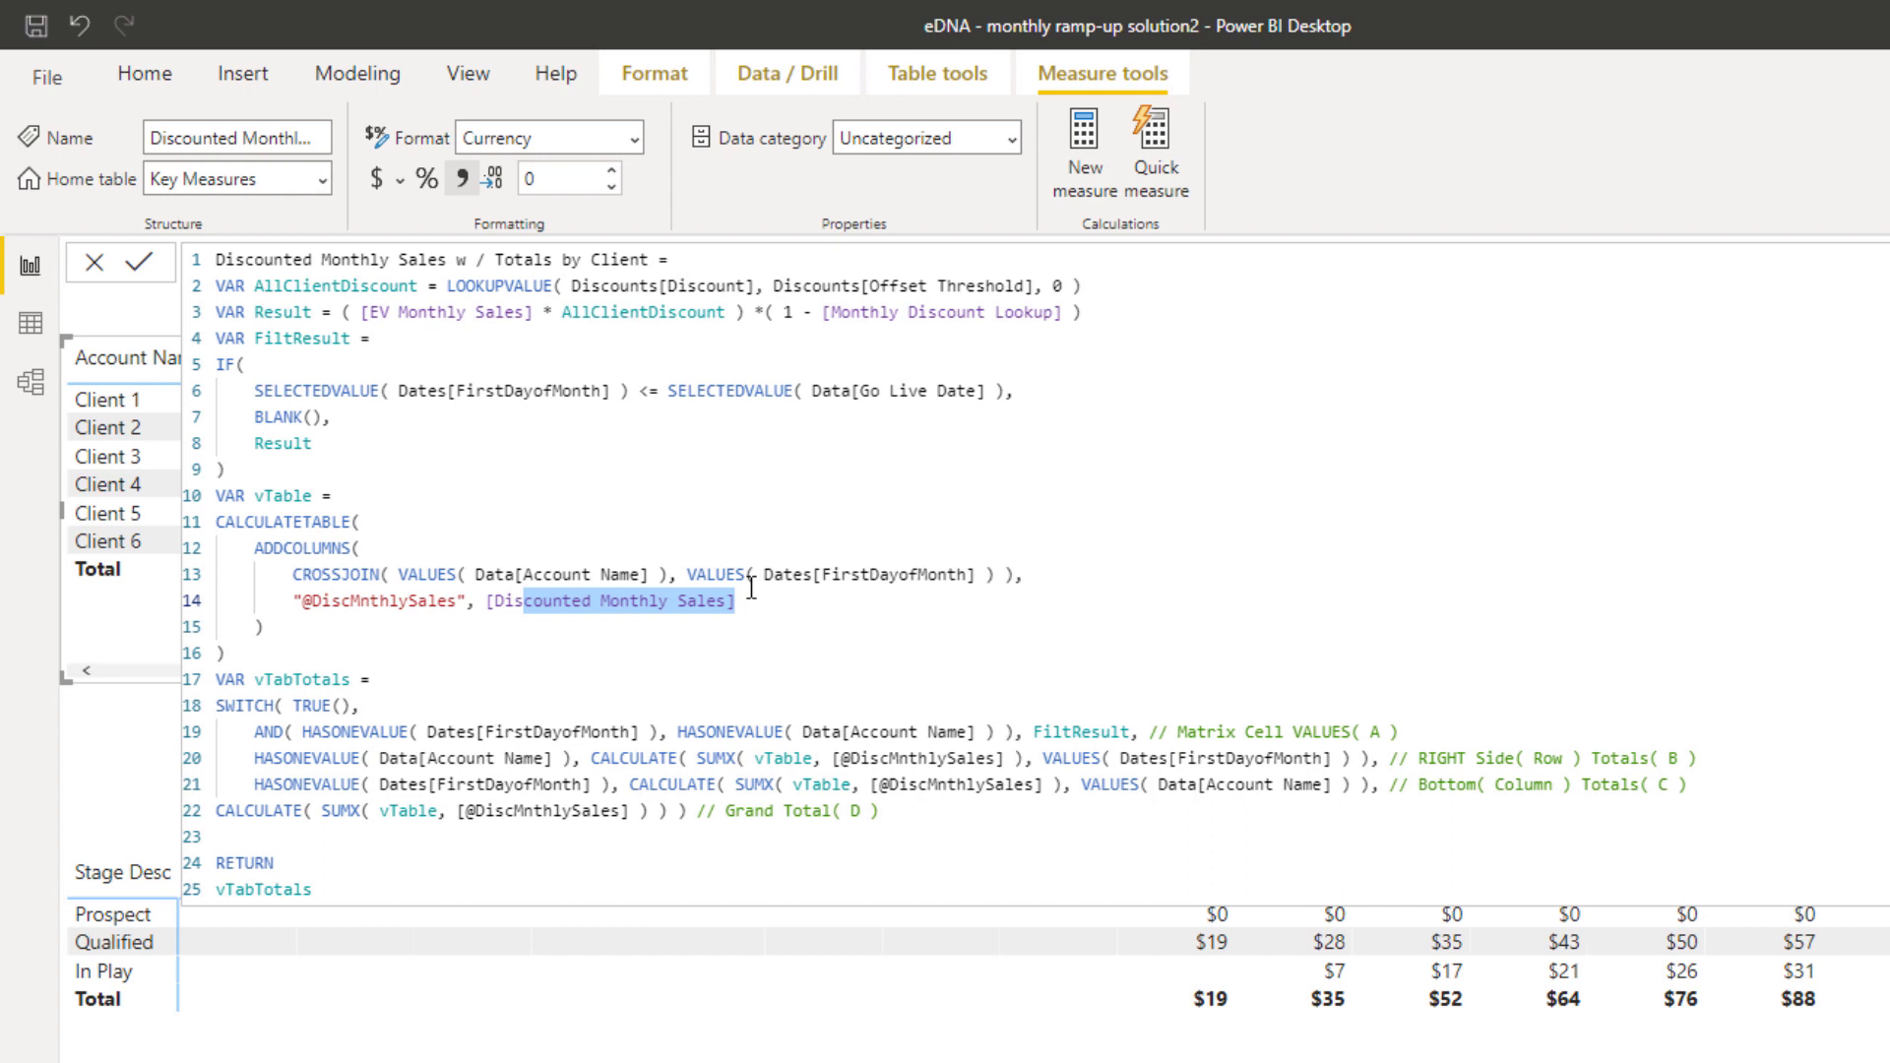
{"action": "triple_click", "coordinate": [232, 713]}
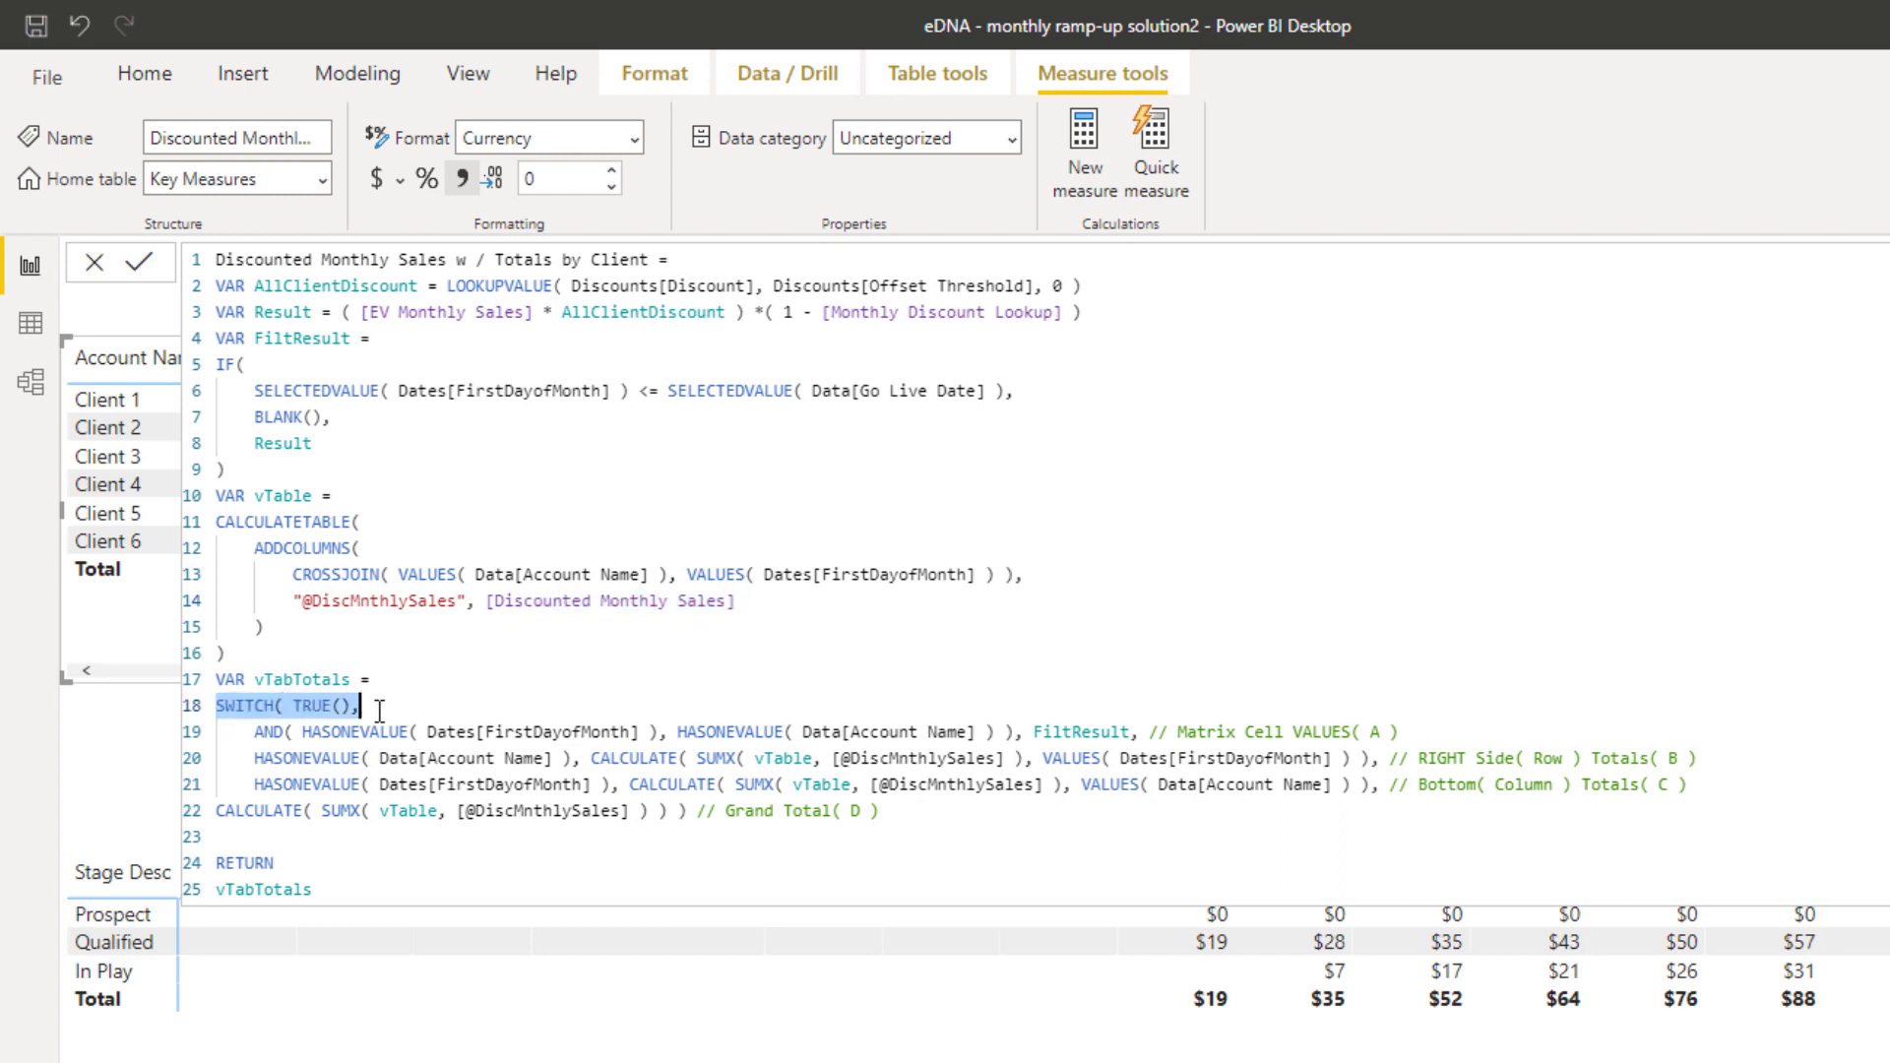
{"action": "left_click_drag", "start_coordinate": [244, 731], "coordinate": [939, 729]}
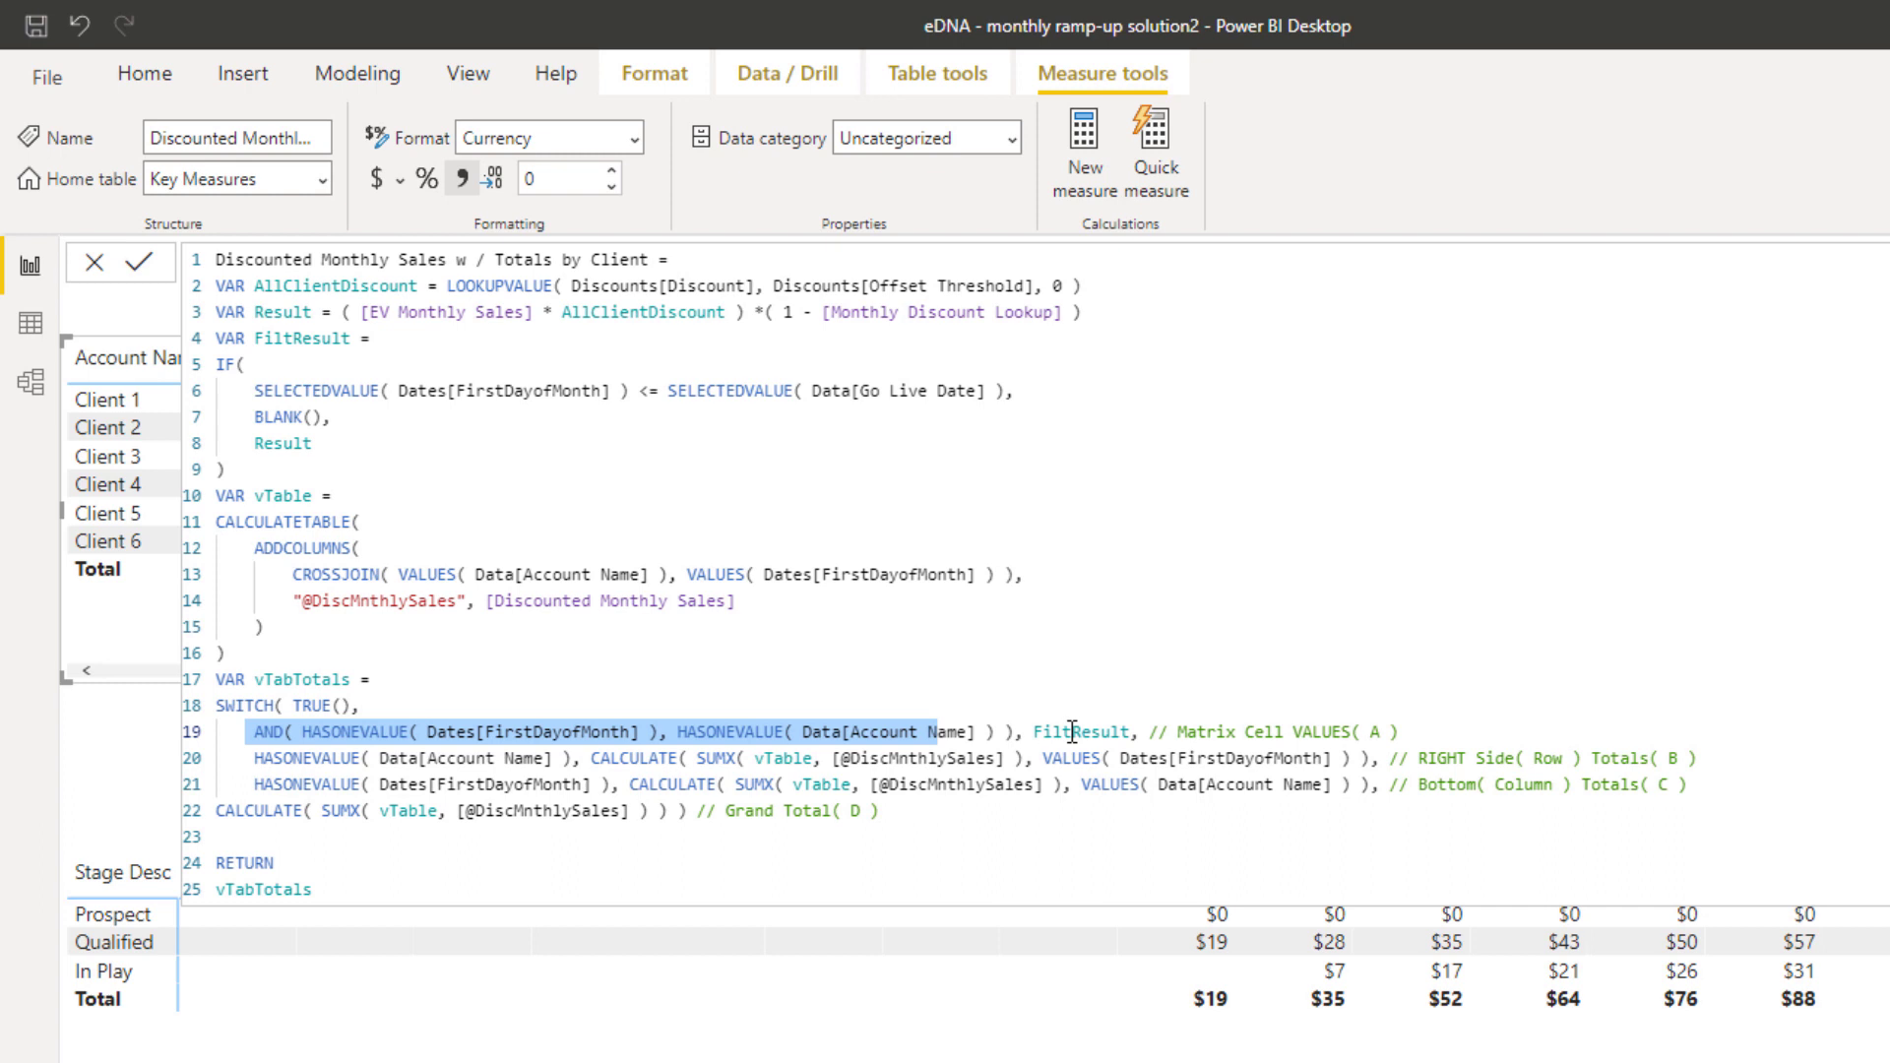
{"action": "left_click_drag", "start_coordinate": [1073, 732], "coordinate": [1354, 731]}
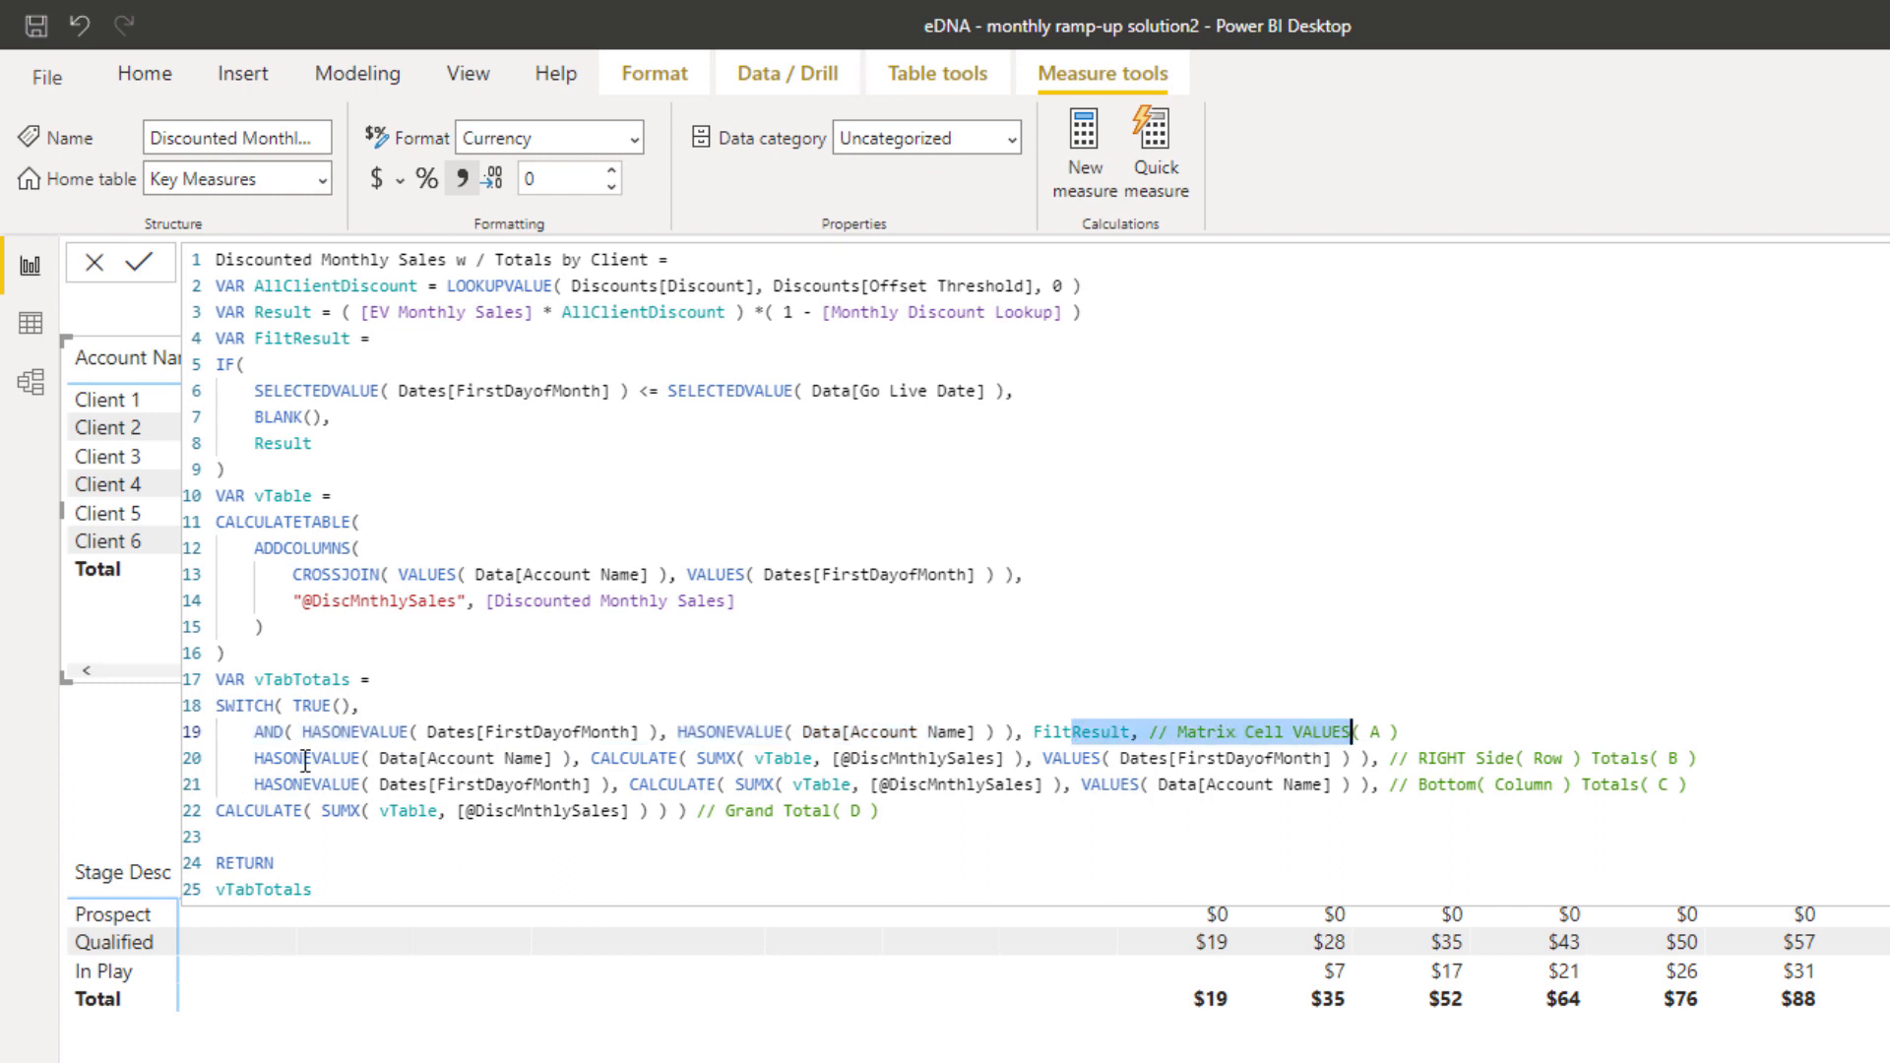
{"action": "left_click_drag", "start_coordinate": [305, 761], "coordinate": [540, 761]}
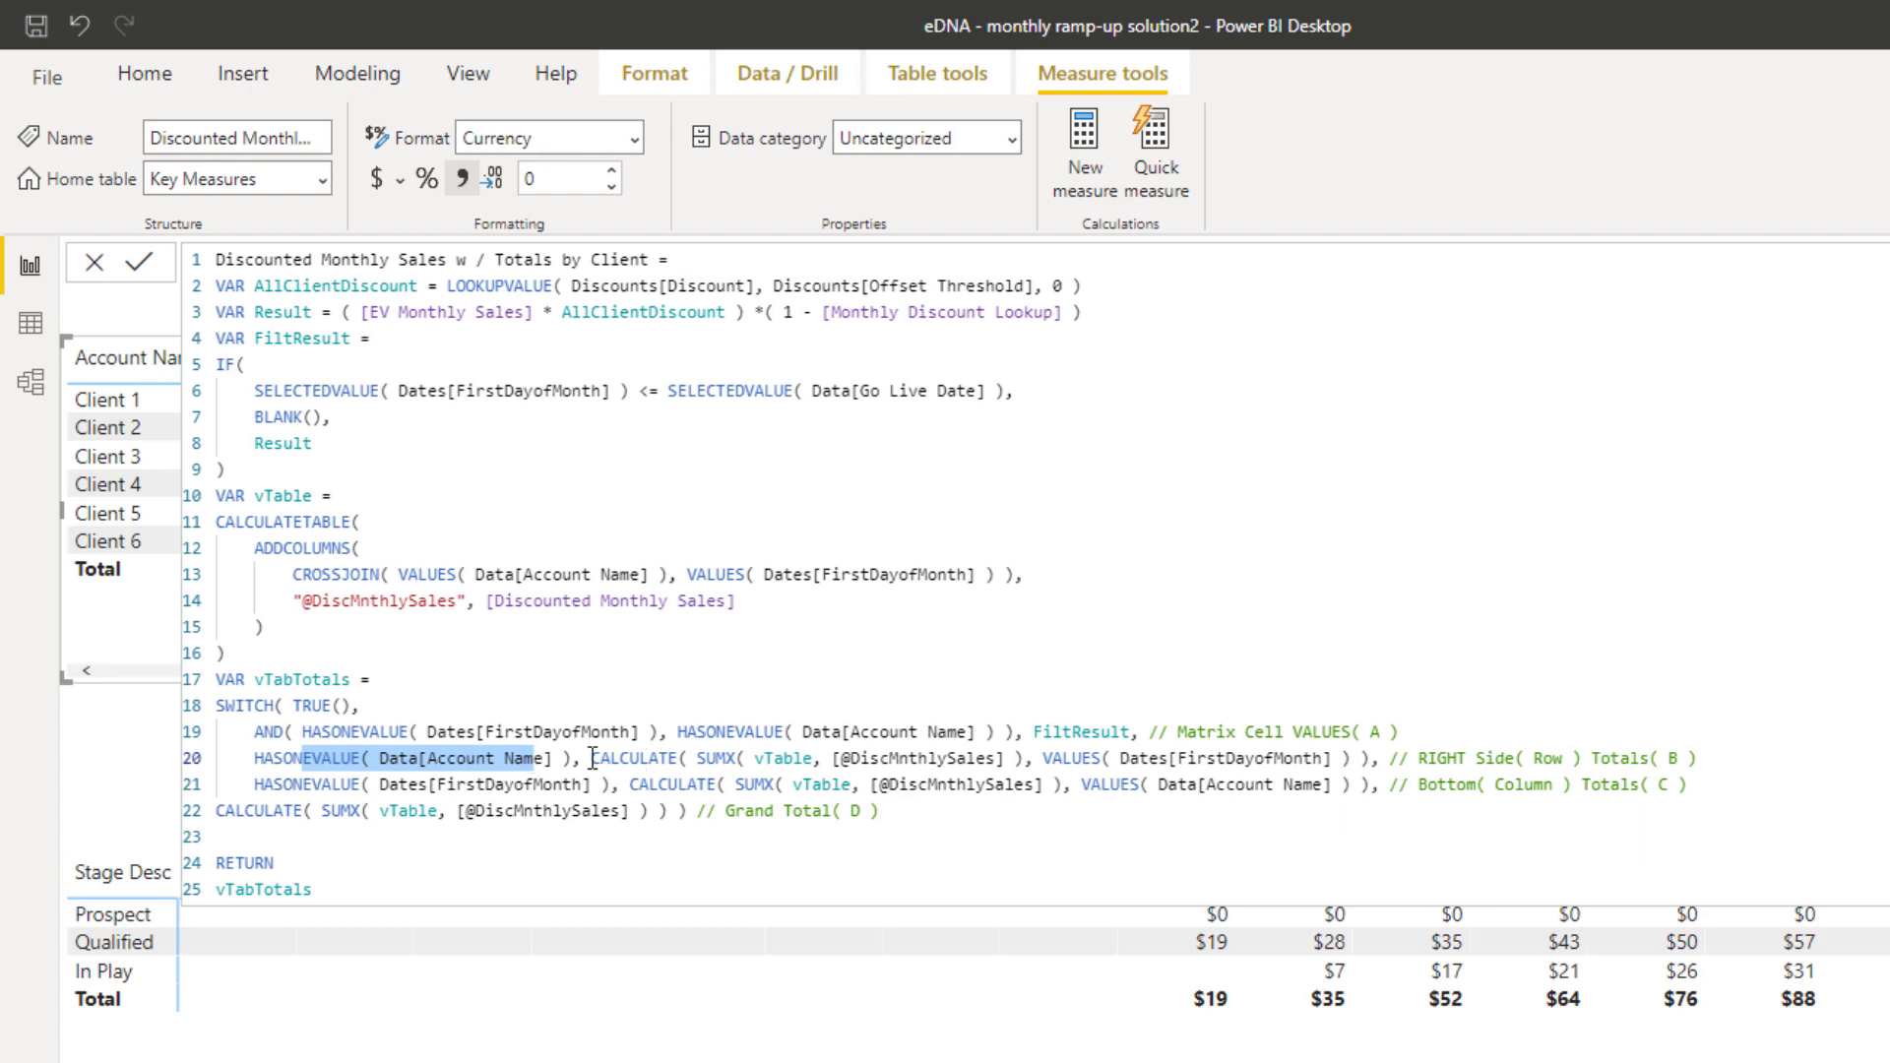
{"action": "left_click_drag", "start_coordinate": [593, 758], "coordinate": [1405, 761]}
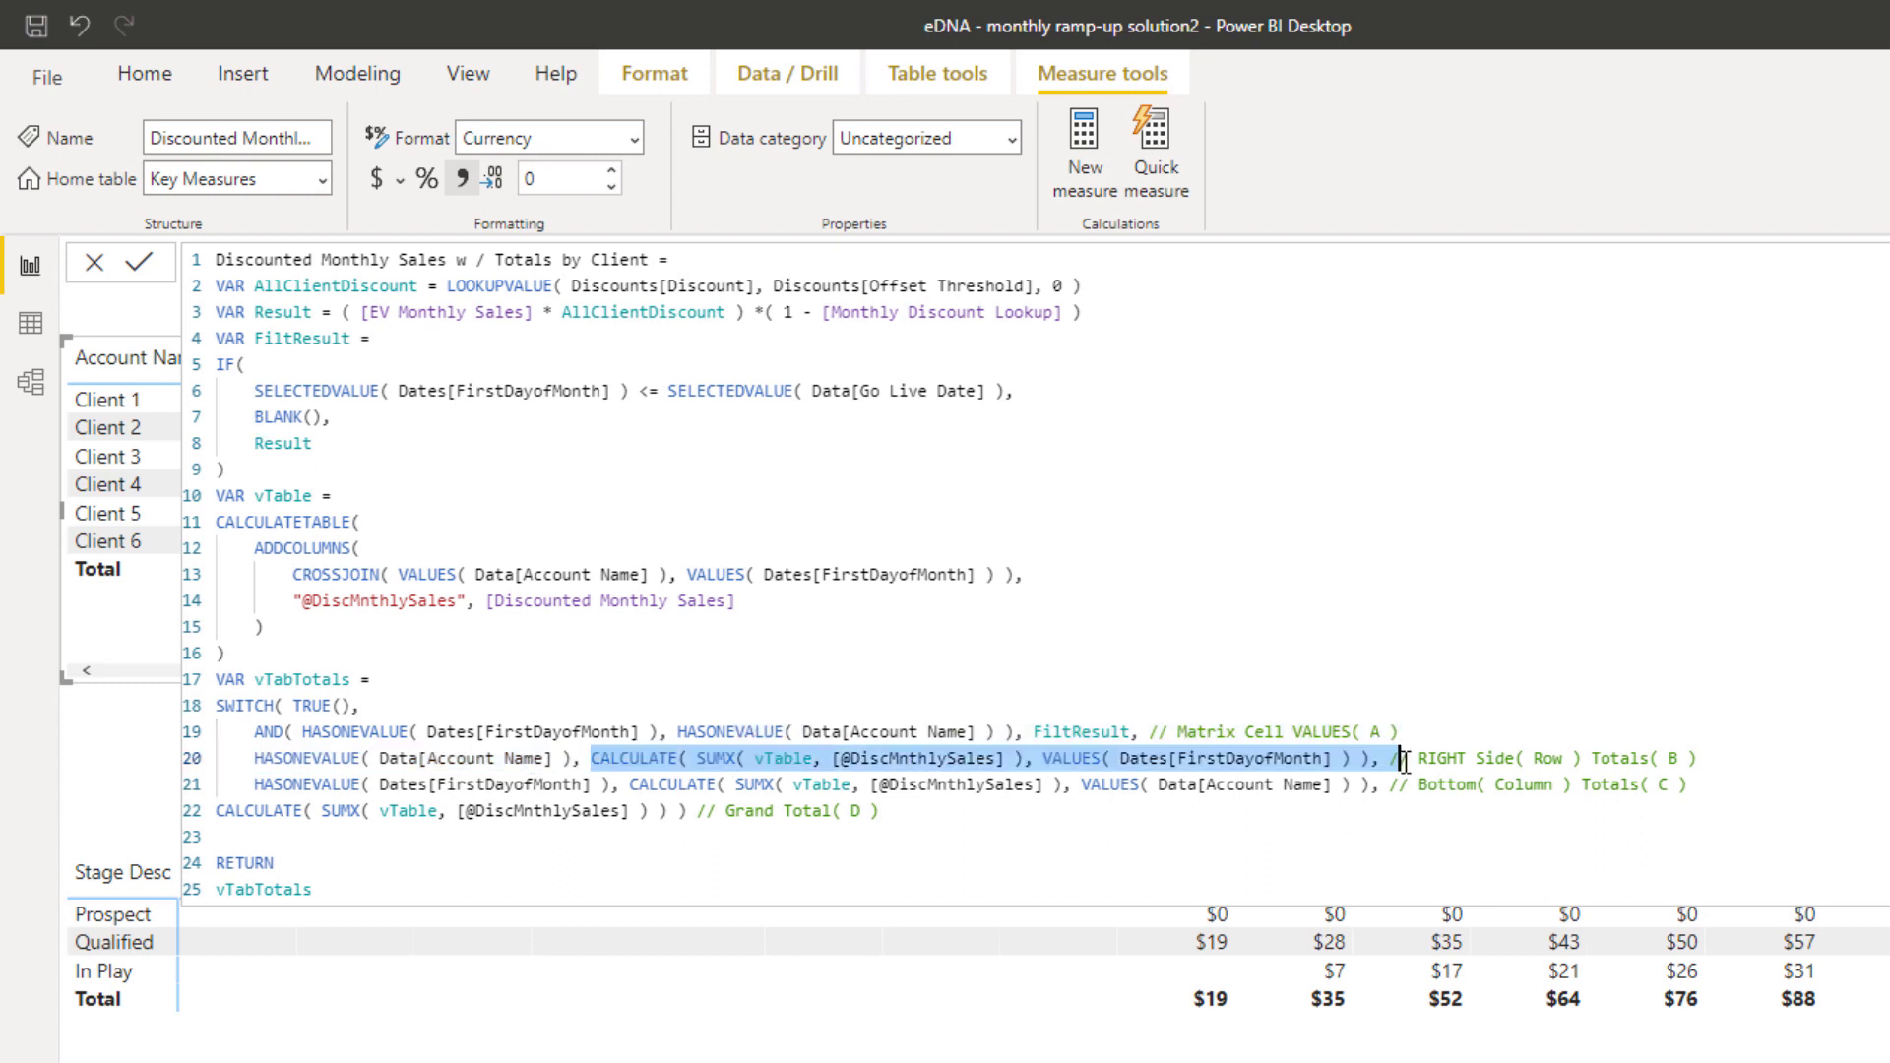
{"action": "left_click", "coordinate": [756, 761]}
{"action": "left_click_drag", "start_coordinate": [756, 761], "coordinate": [813, 761]}
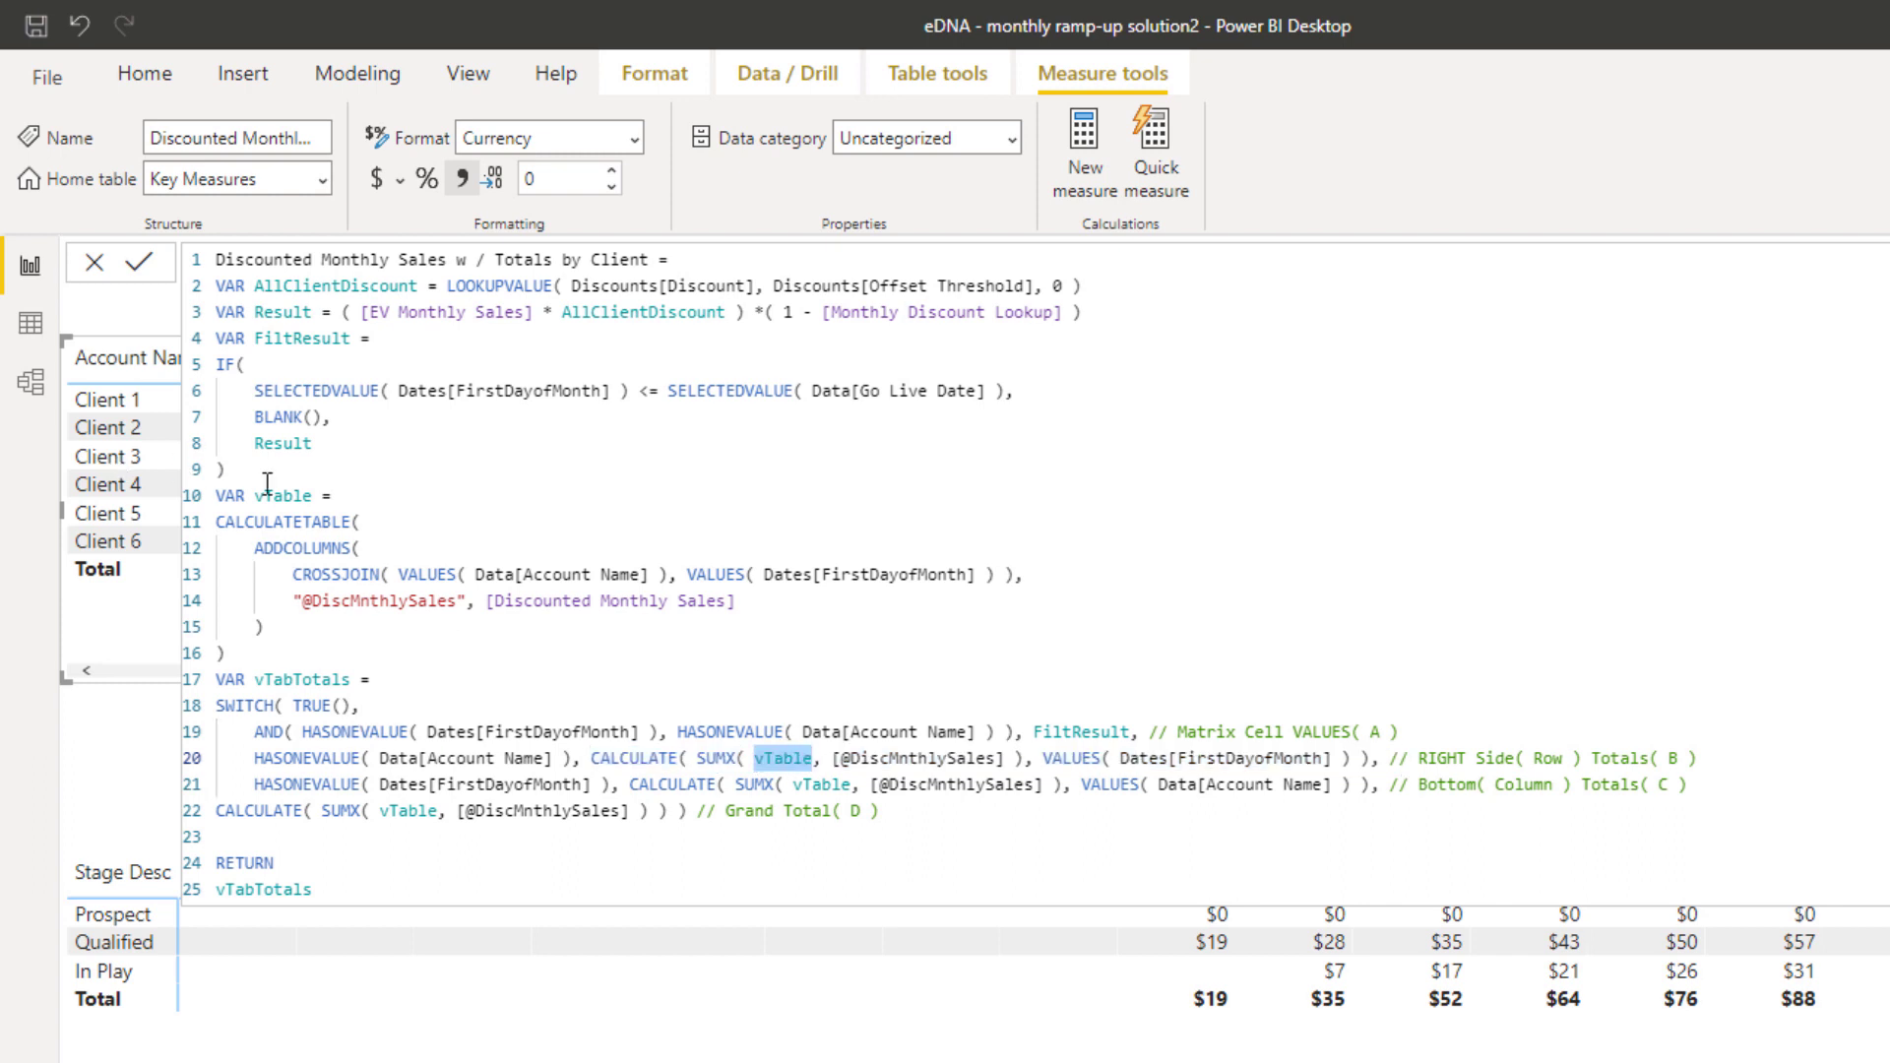
{"action": "left_click_drag", "start_coordinate": [340, 502], "coordinate": [212, 502]}
{"action": "left_click_drag", "start_coordinate": [293, 784], "coordinate": [566, 783]}
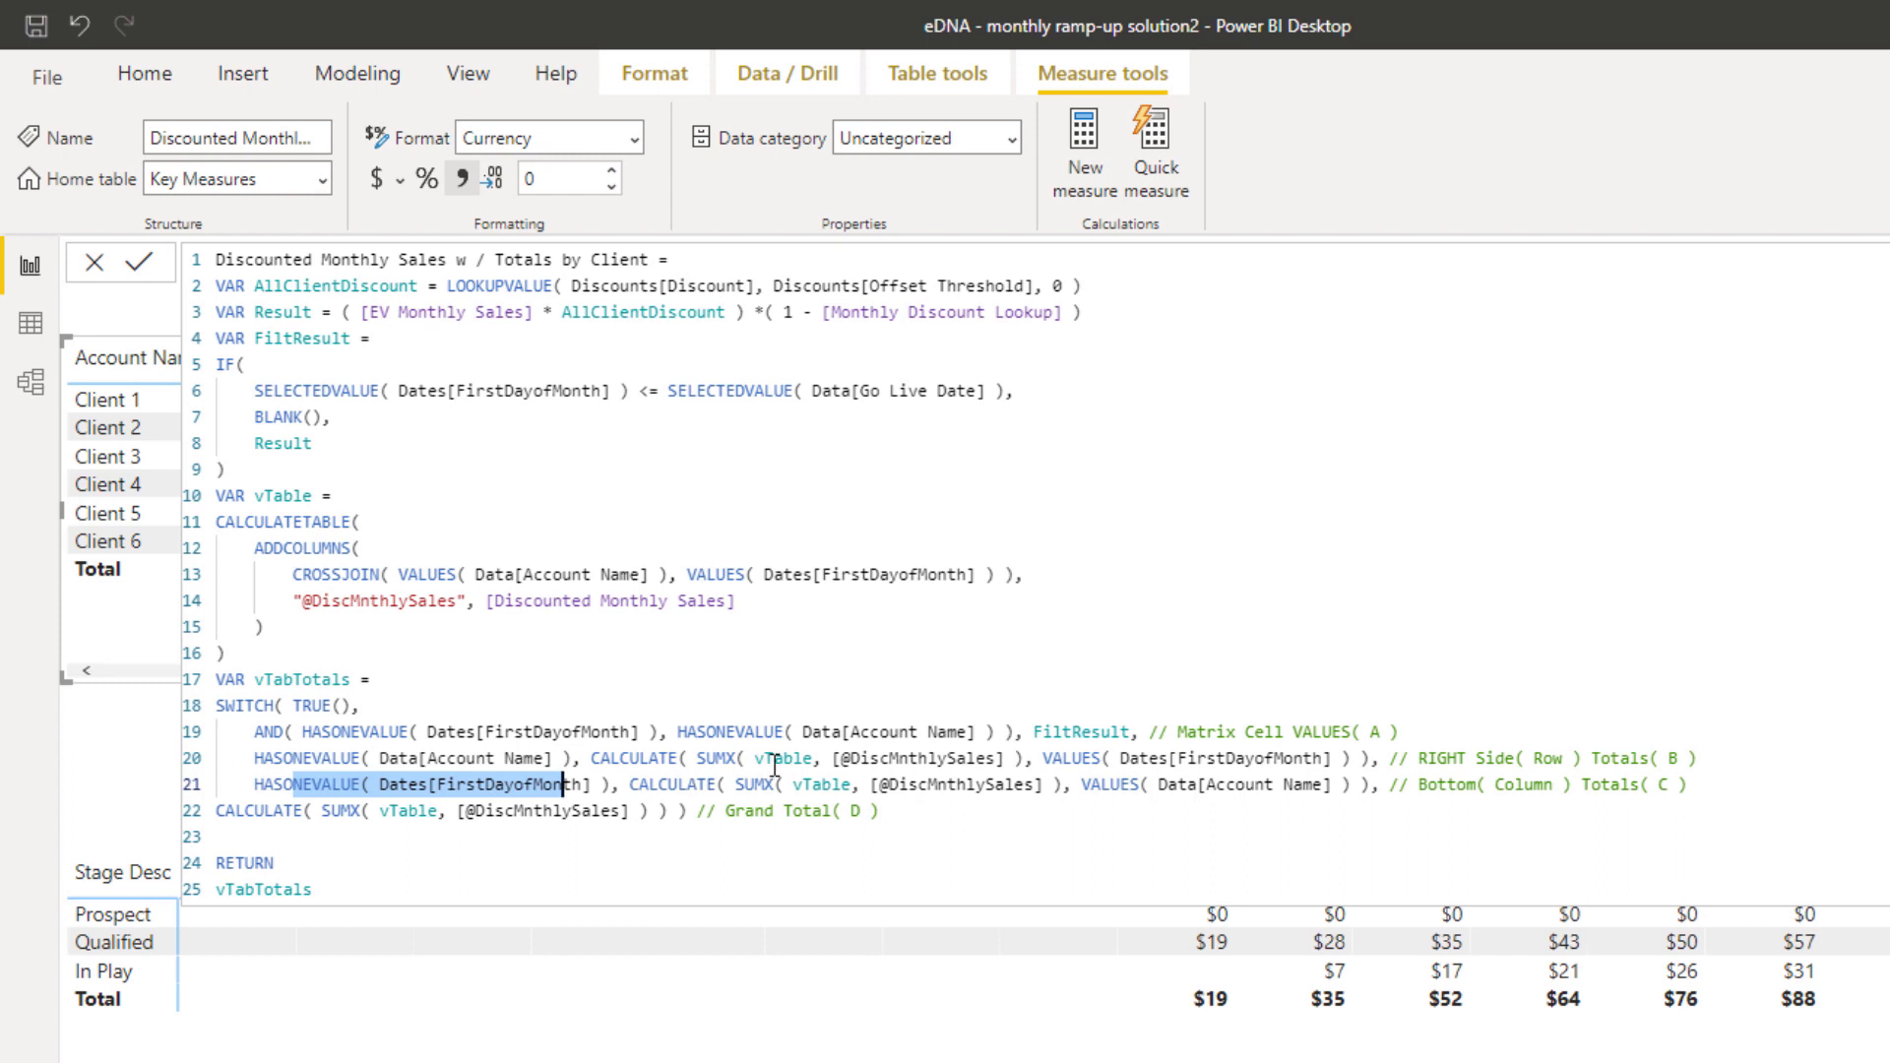
{"action": "left_click_drag", "start_coordinate": [788, 785], "coordinate": [1219, 793]}
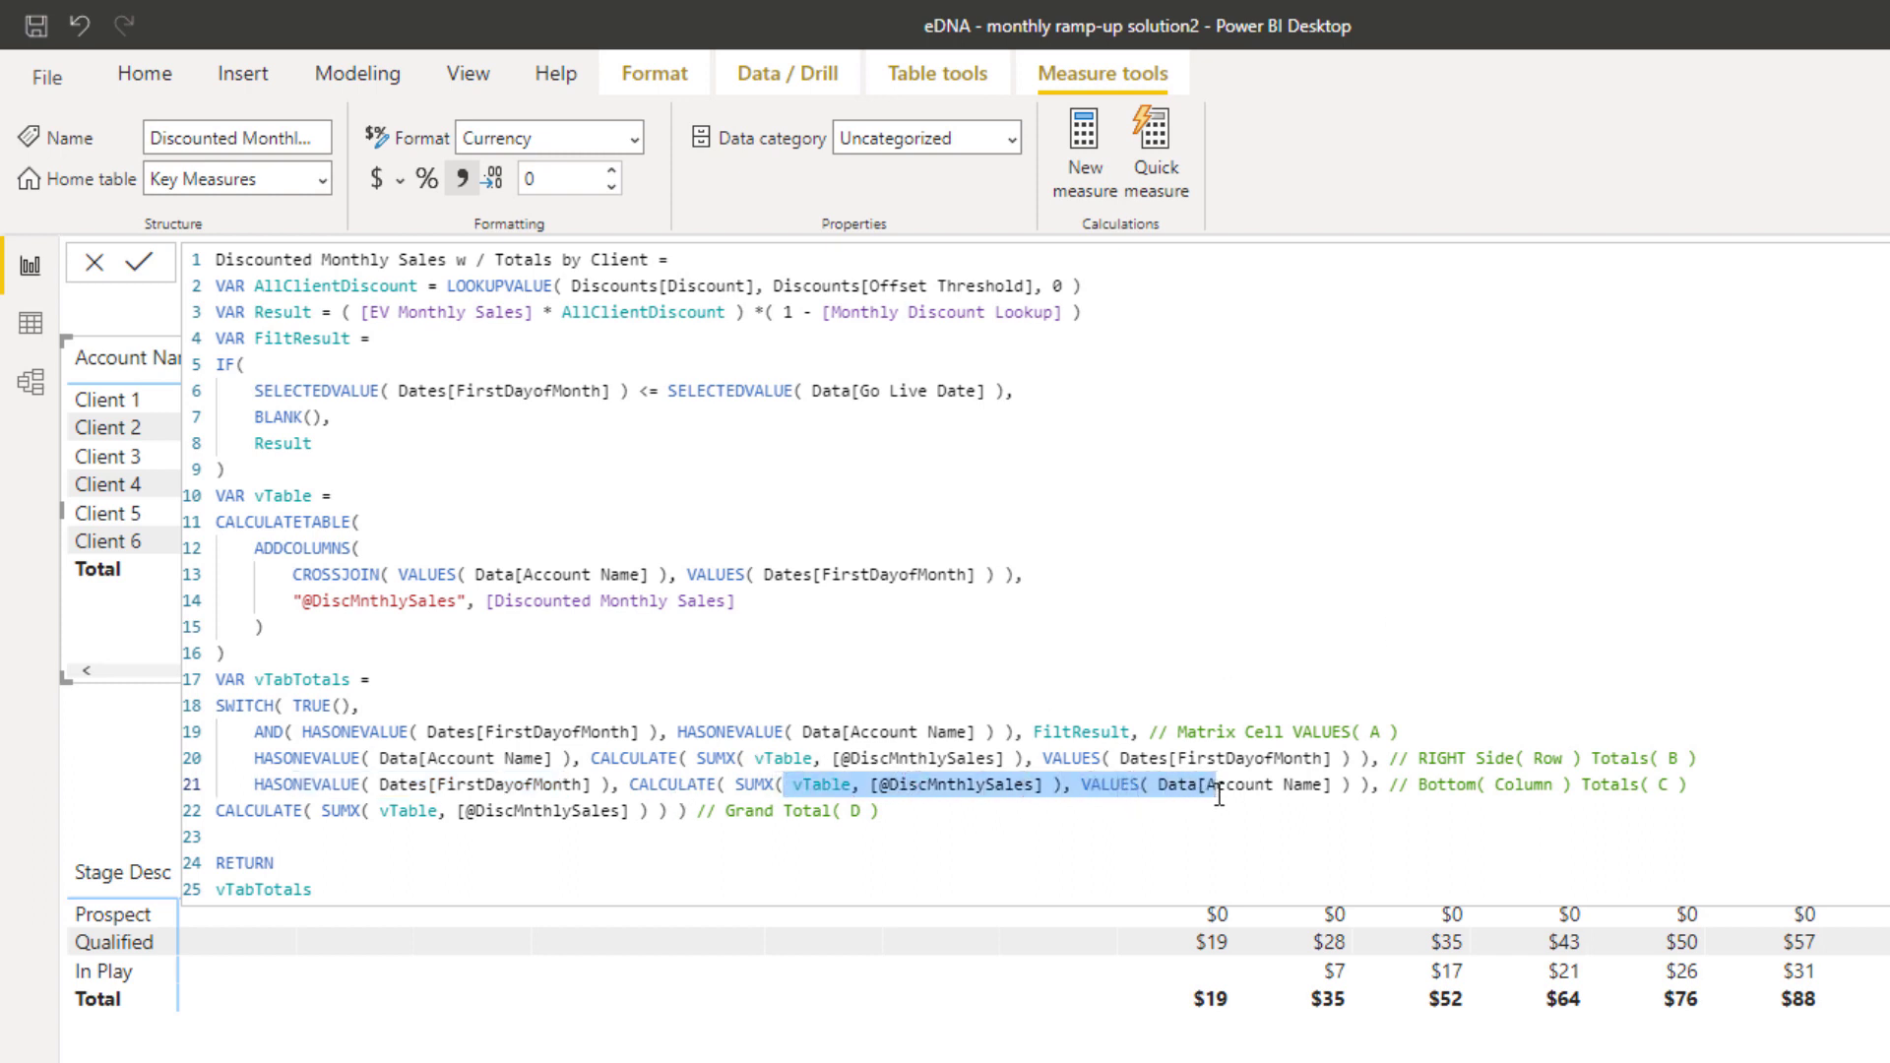
{"action": "left_click_drag", "start_coordinate": [1690, 784], "coordinate": [1372, 788]}
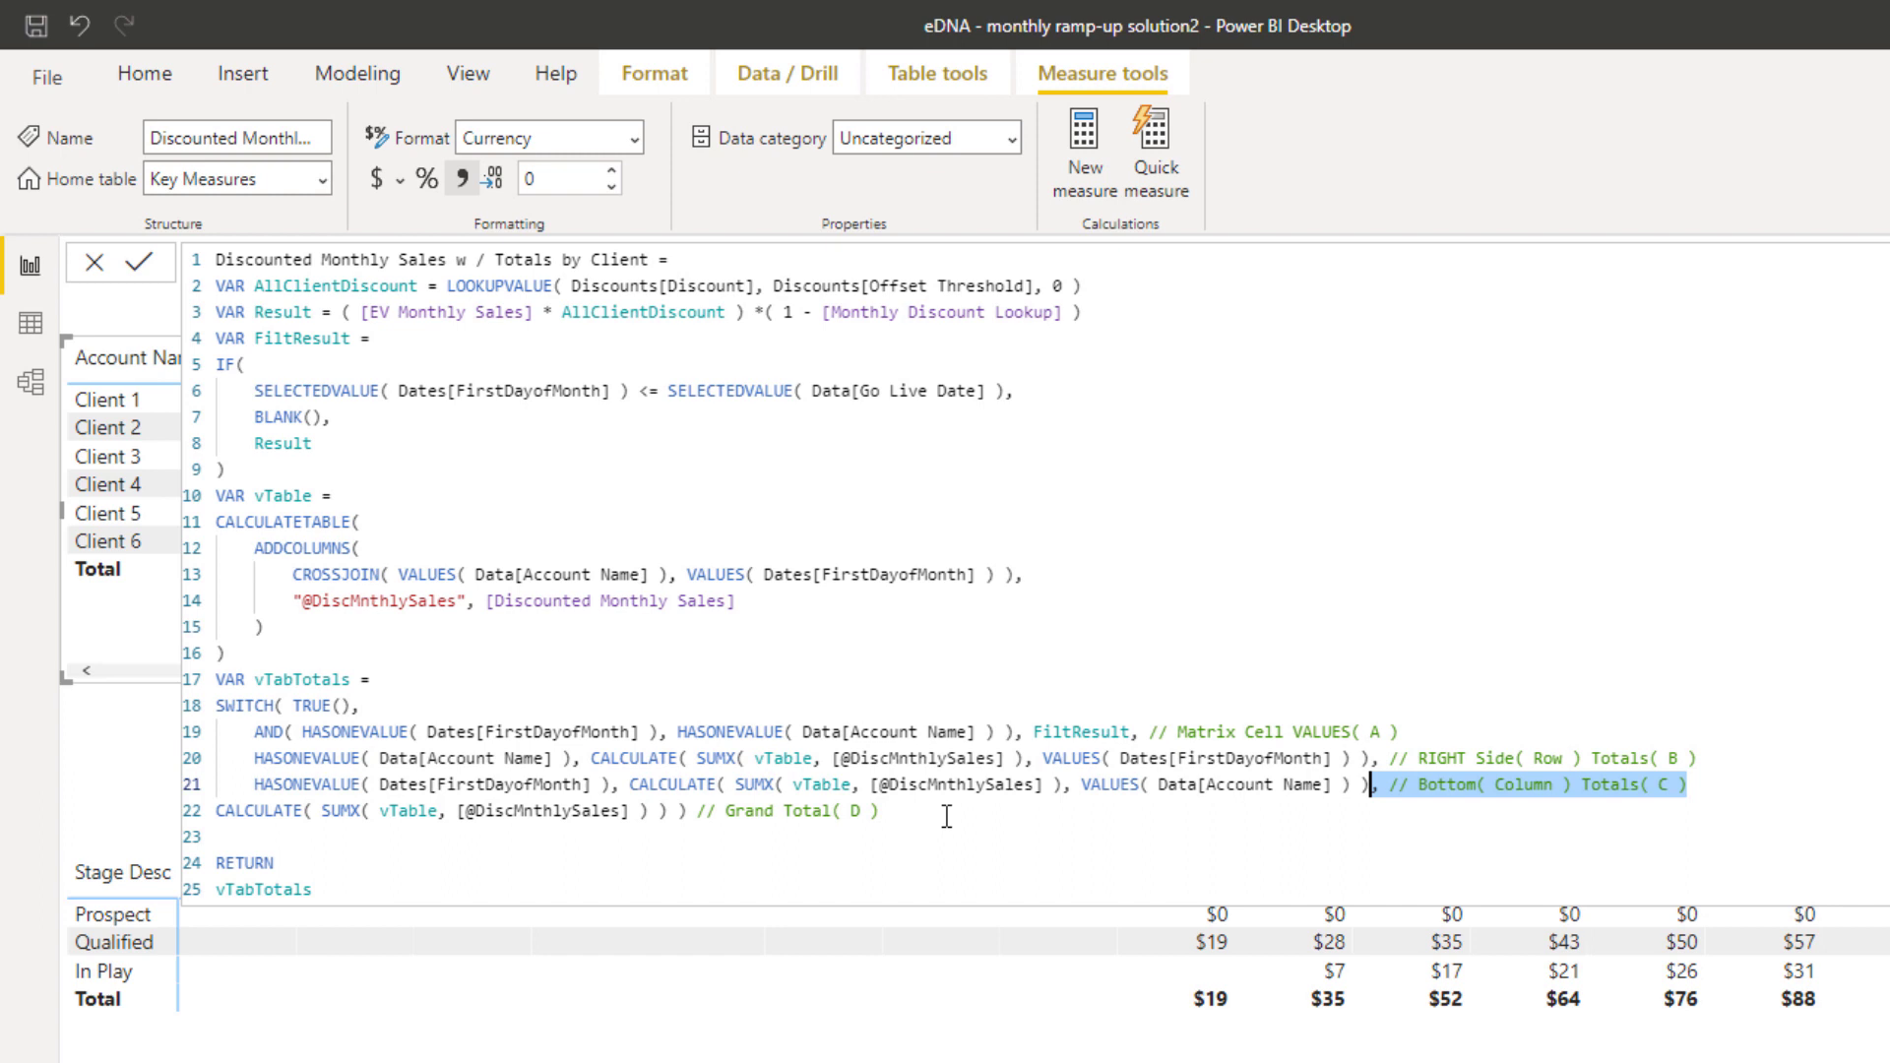
{"action": "left_click_drag", "start_coordinate": [945, 816], "coordinate": [514, 812]}
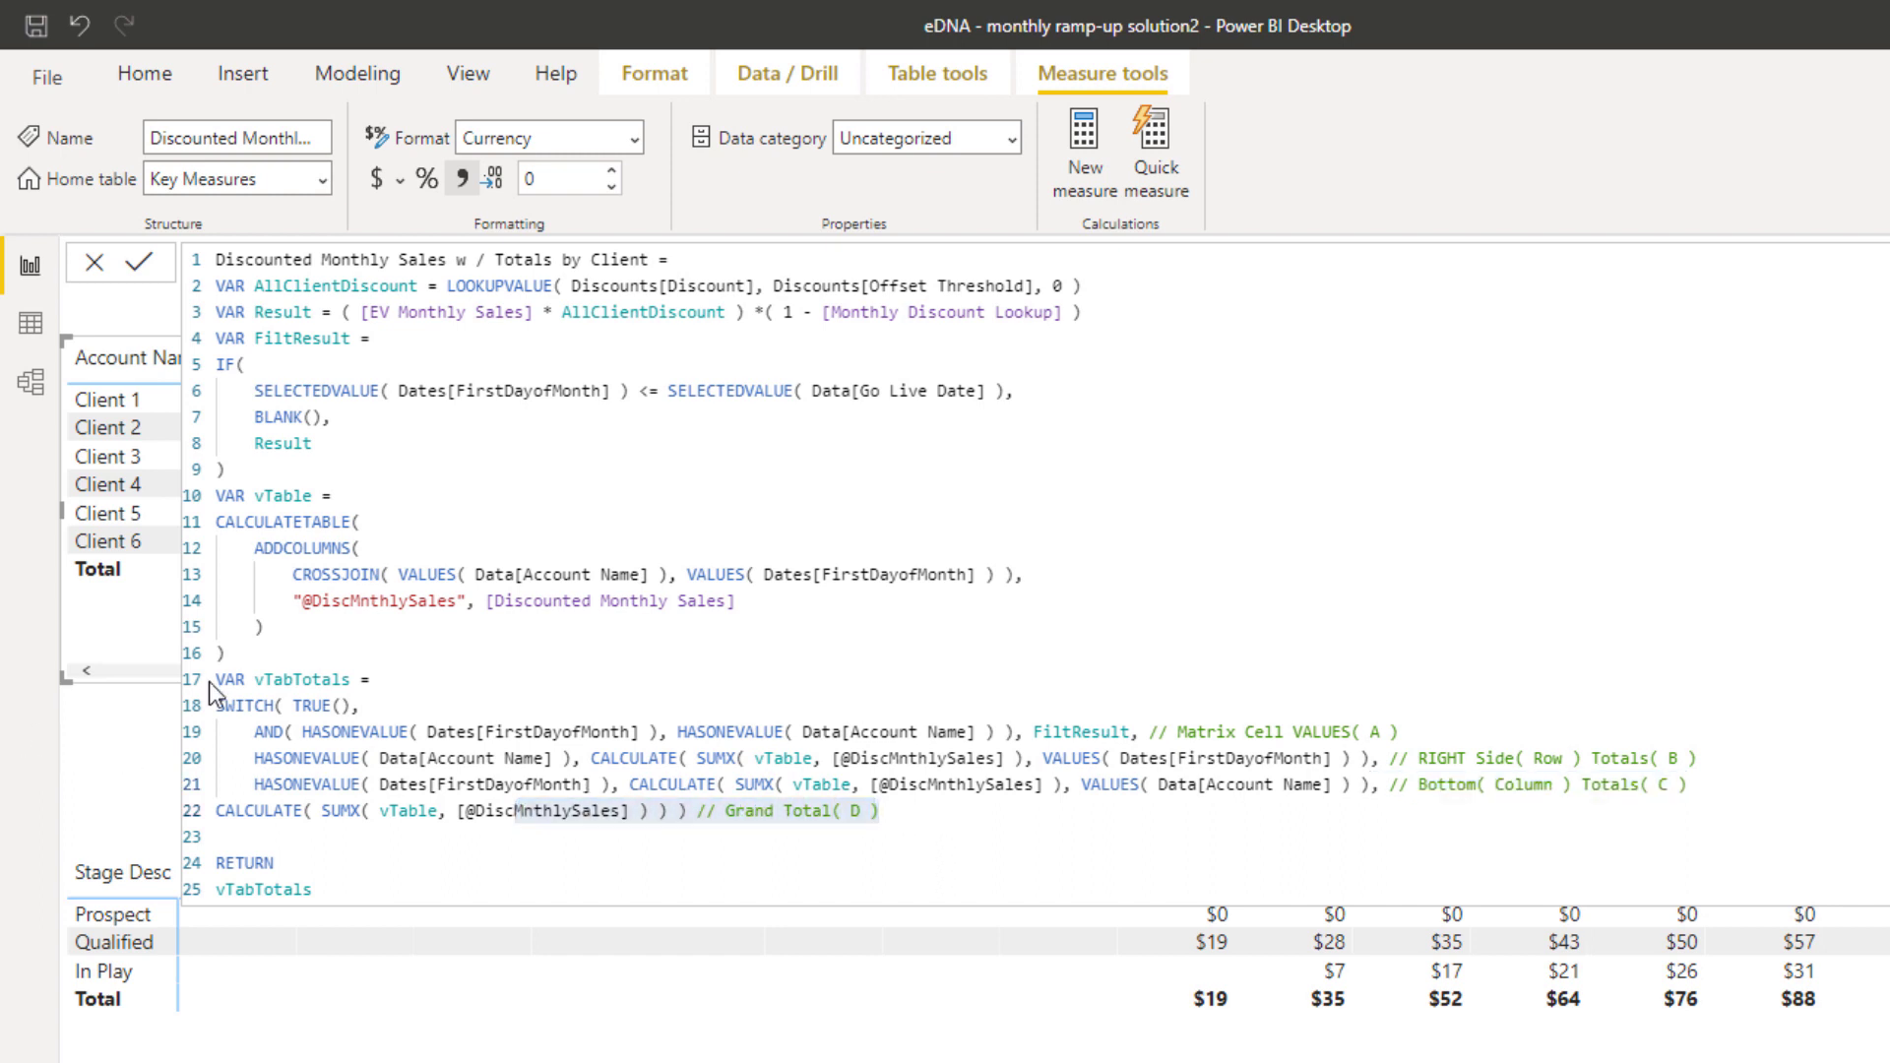
{"action": "left_click", "coordinate": [284, 716]}
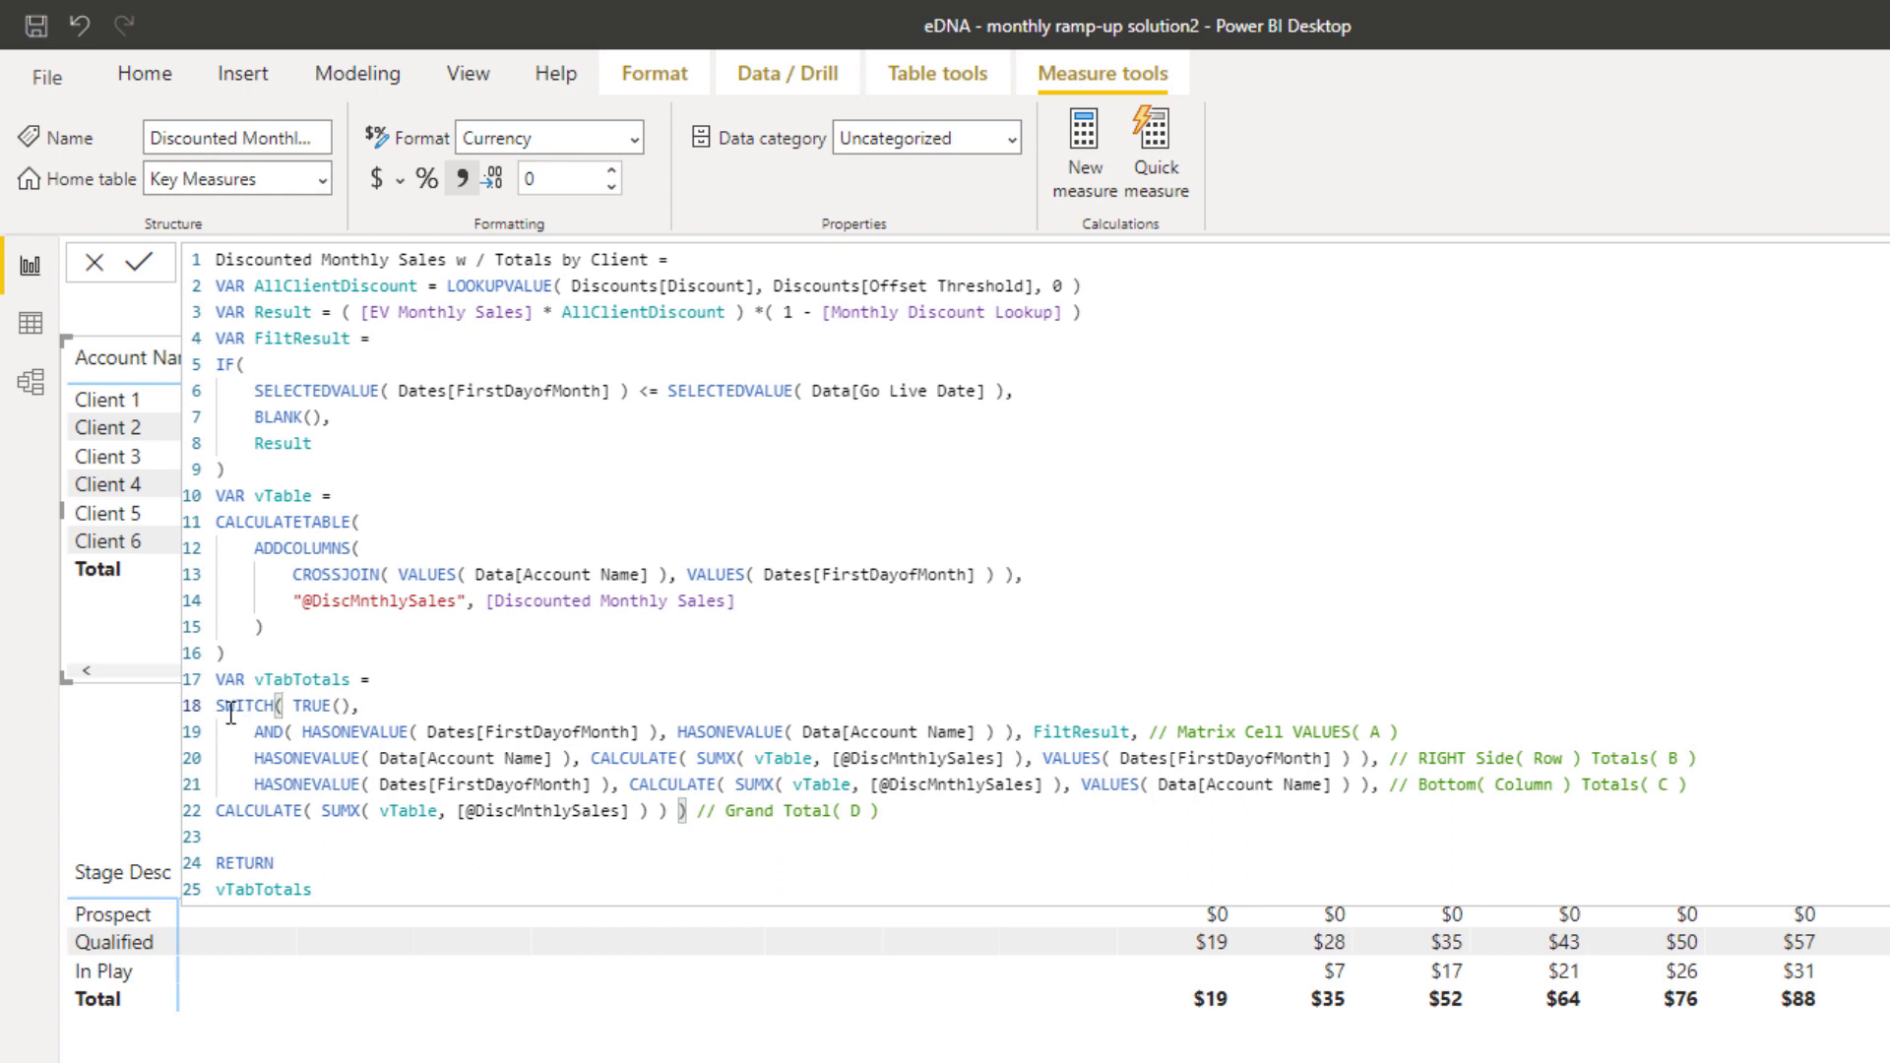
{"action": "left_click_drag", "start_coordinate": [216, 706], "coordinate": [283, 706]}
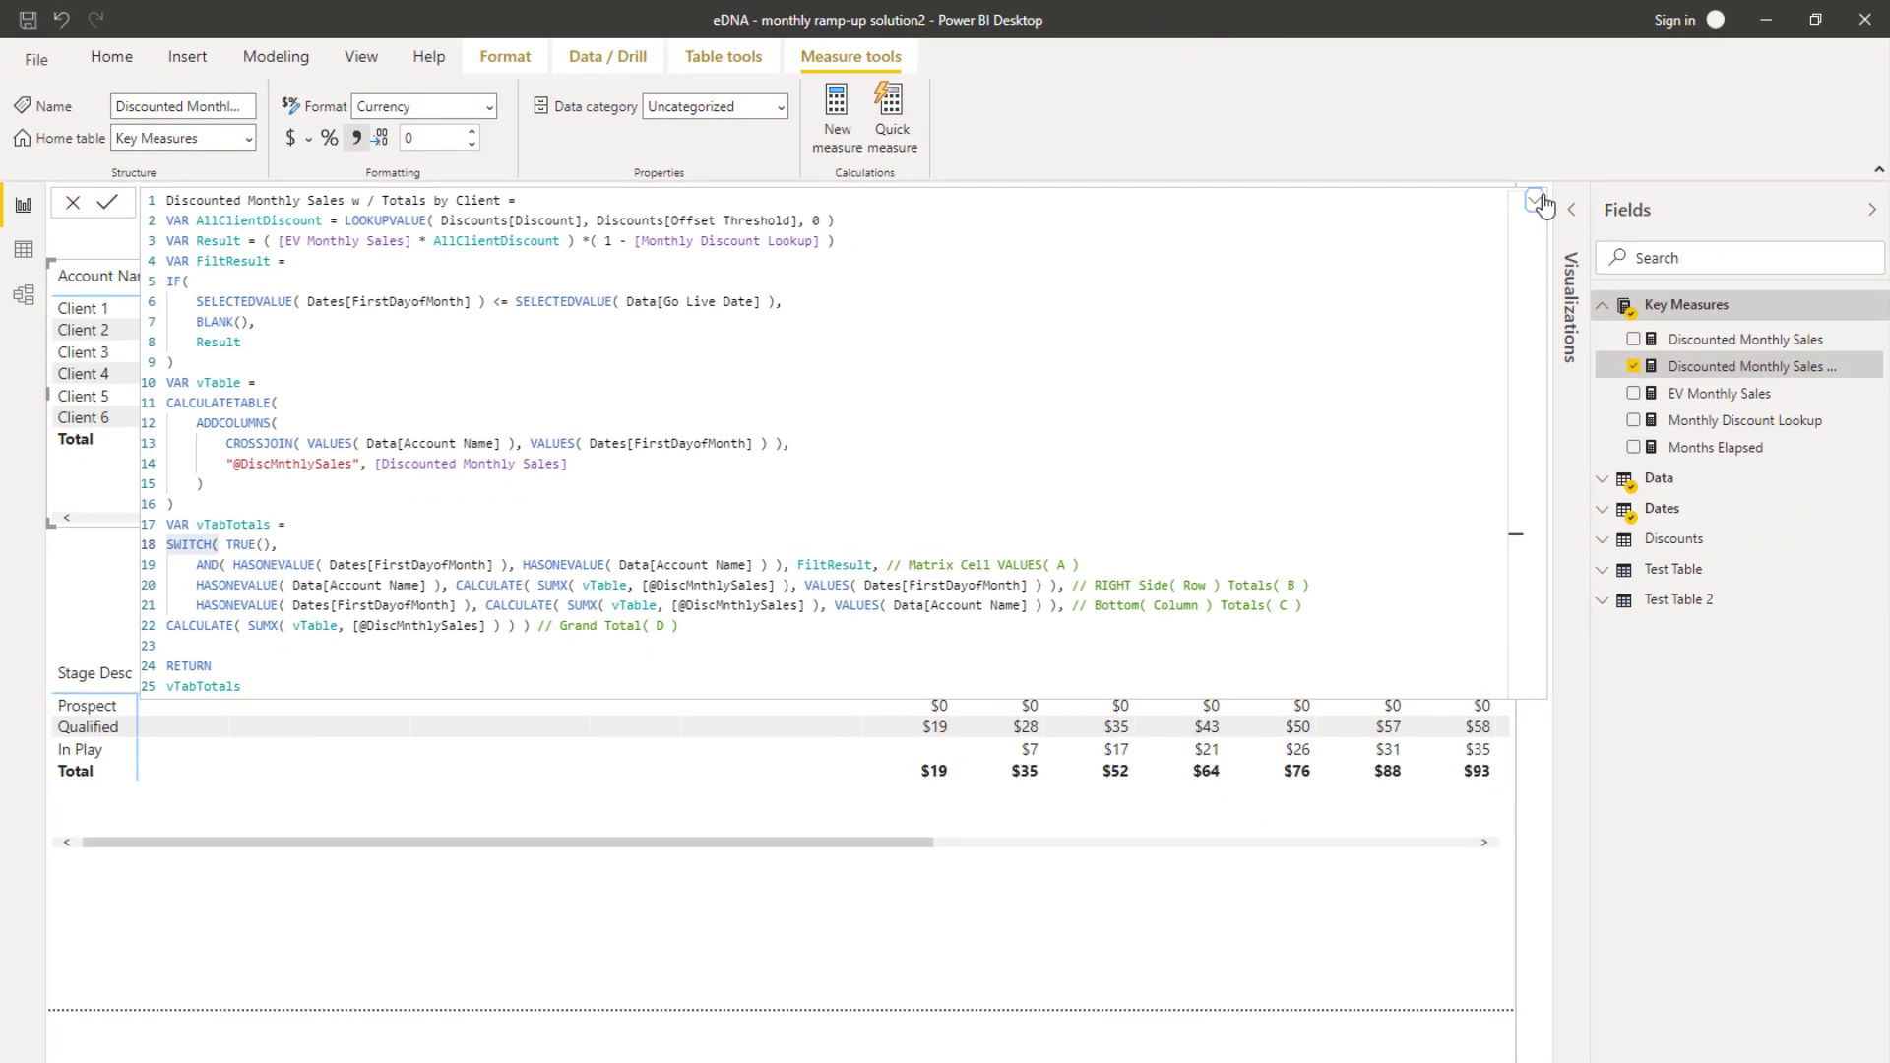
{"action": "left_click", "coordinate": [1536, 206]}
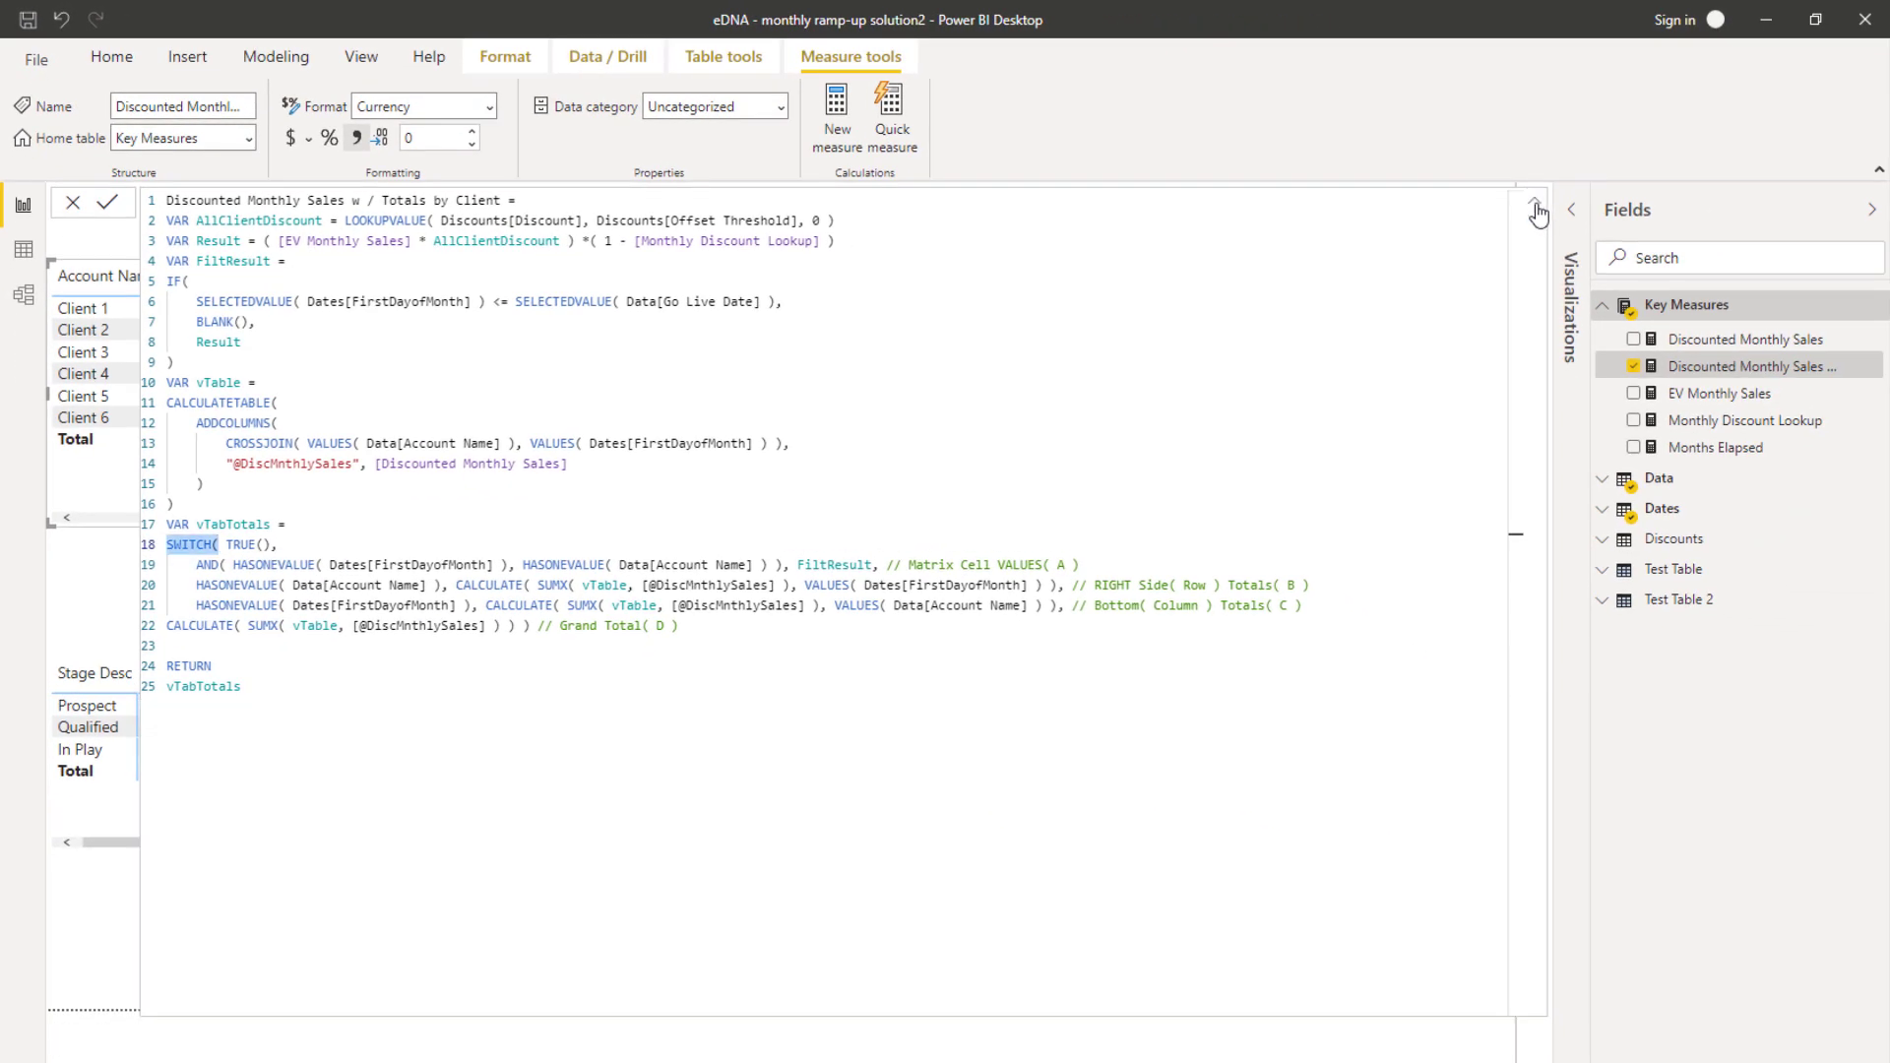
{"action": "left_click", "coordinate": [1536, 206]}
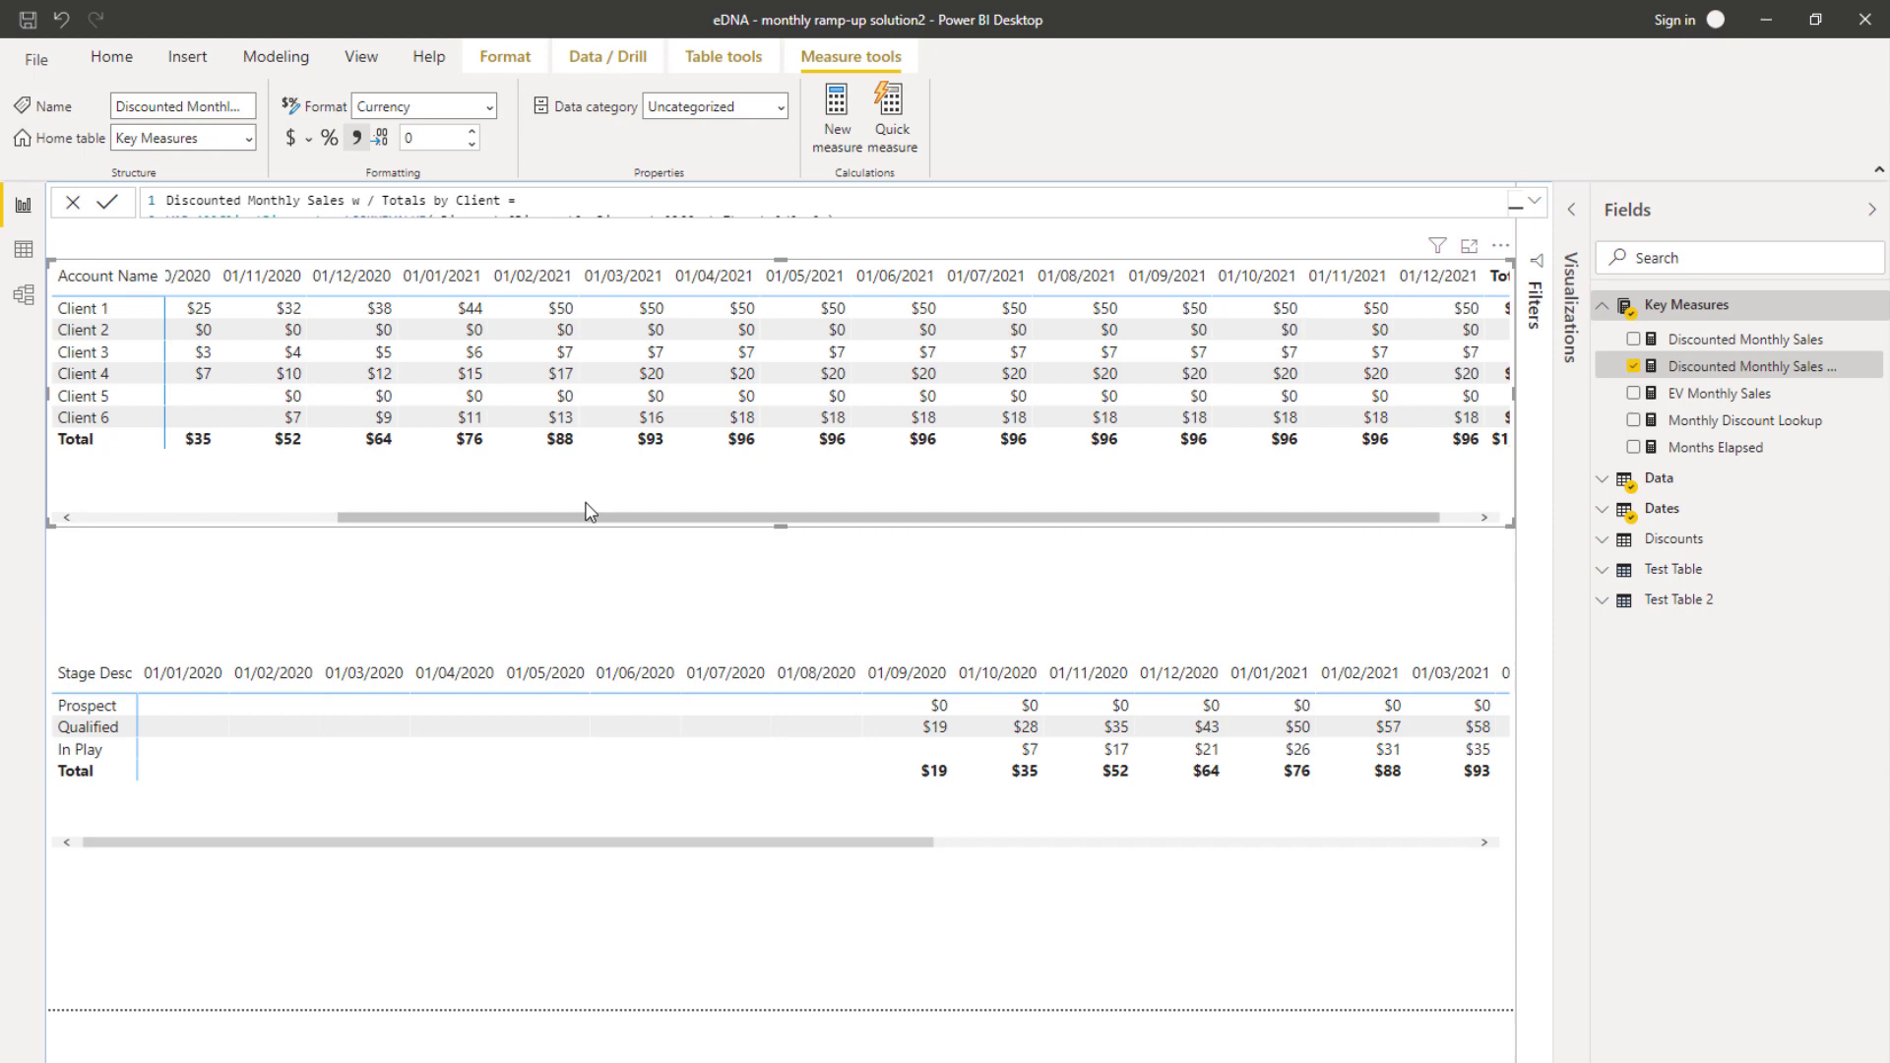
{"action": "left_click_drag", "start_coordinate": [667, 519], "coordinate": [1001, 551]}
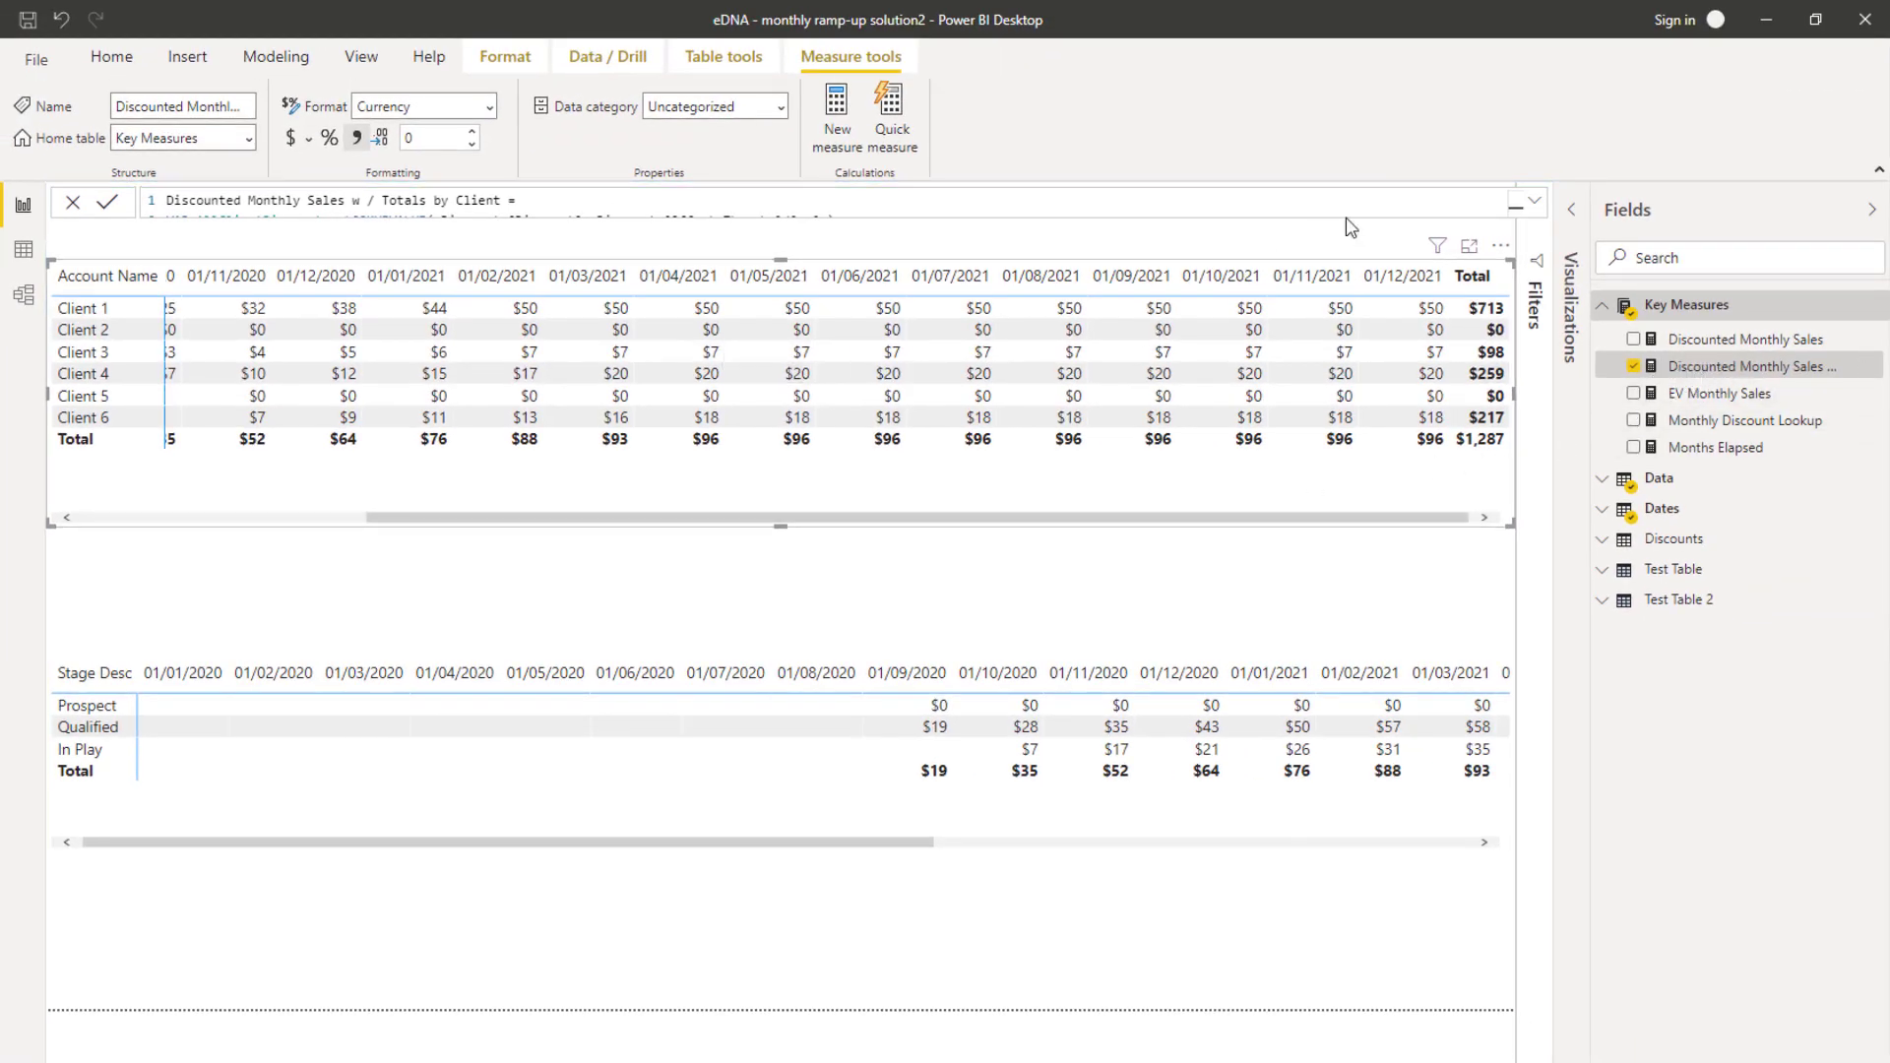
{"action": "left_click", "coordinate": [1534, 201]}
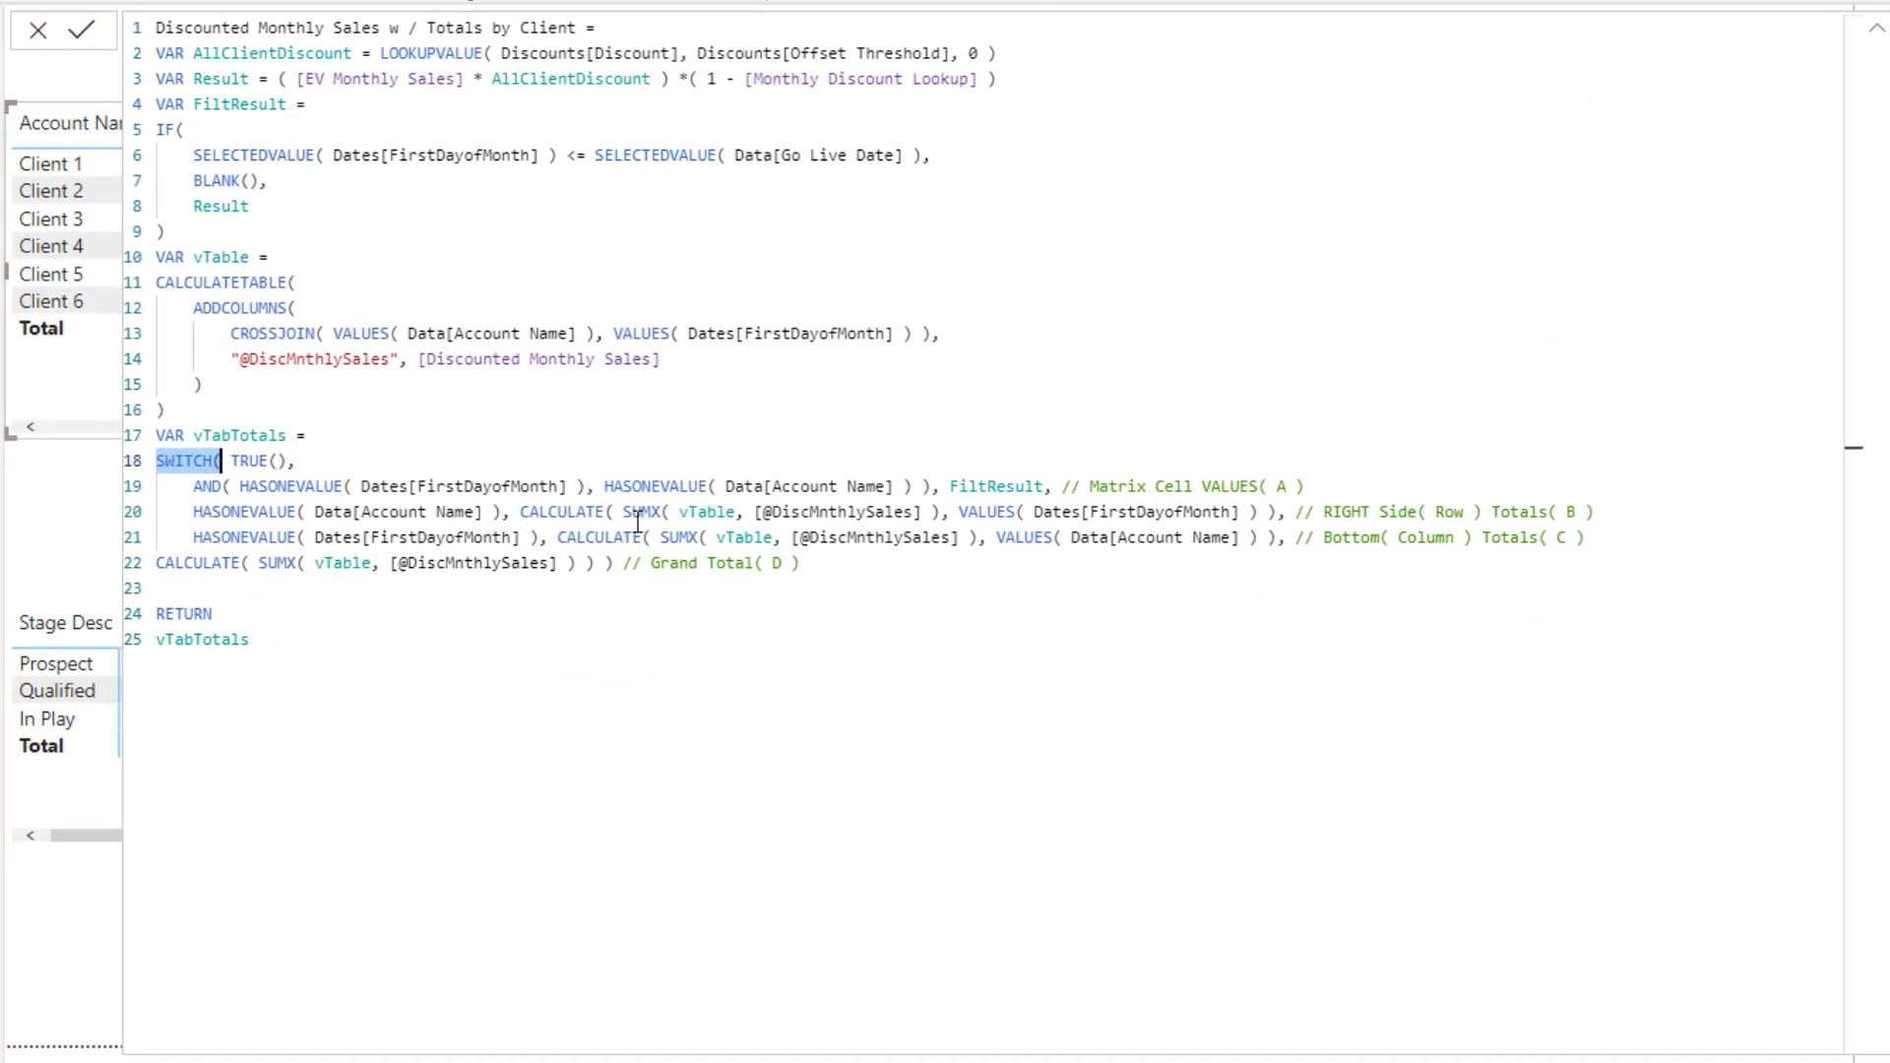
{"action": "left_click", "coordinate": [195, 485]}
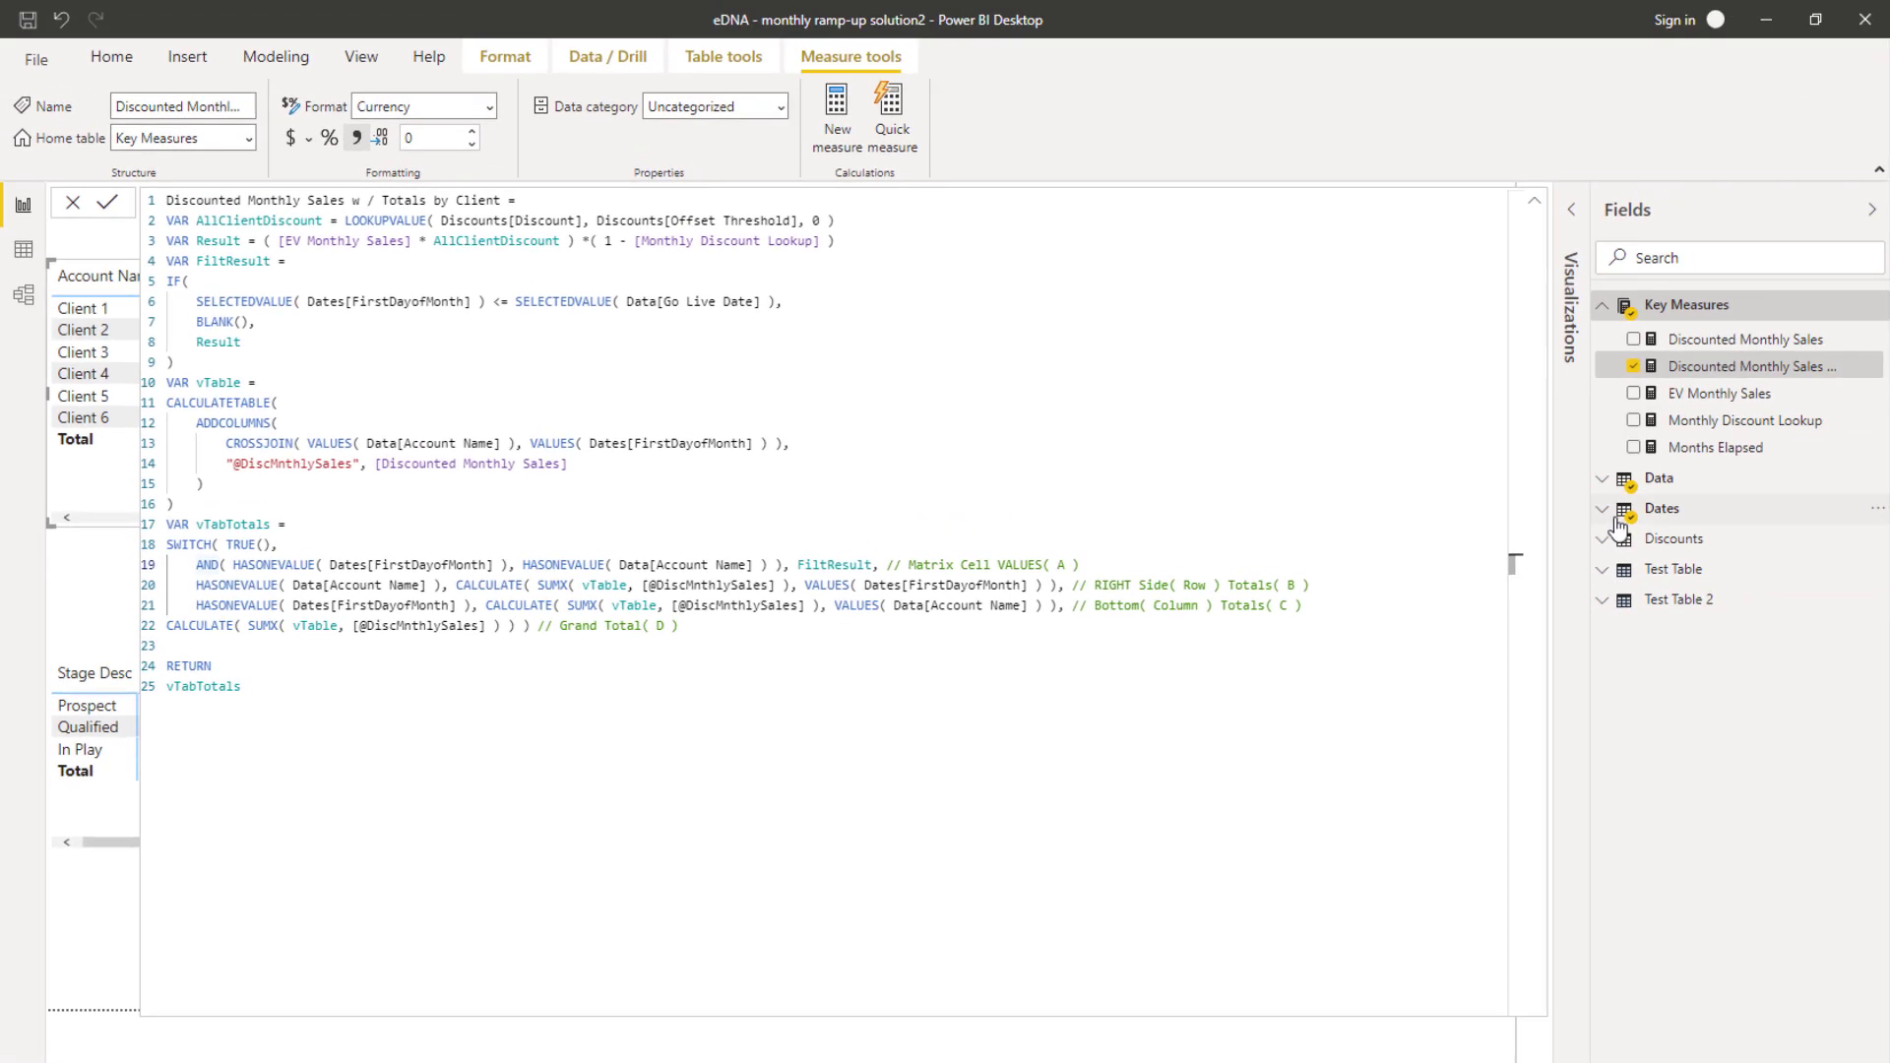
Expand the Dates fields, scroll the matrix left, check Go Live Date in Data view, then return to the report
{"action": "left_click", "coordinate": [1605, 520]}
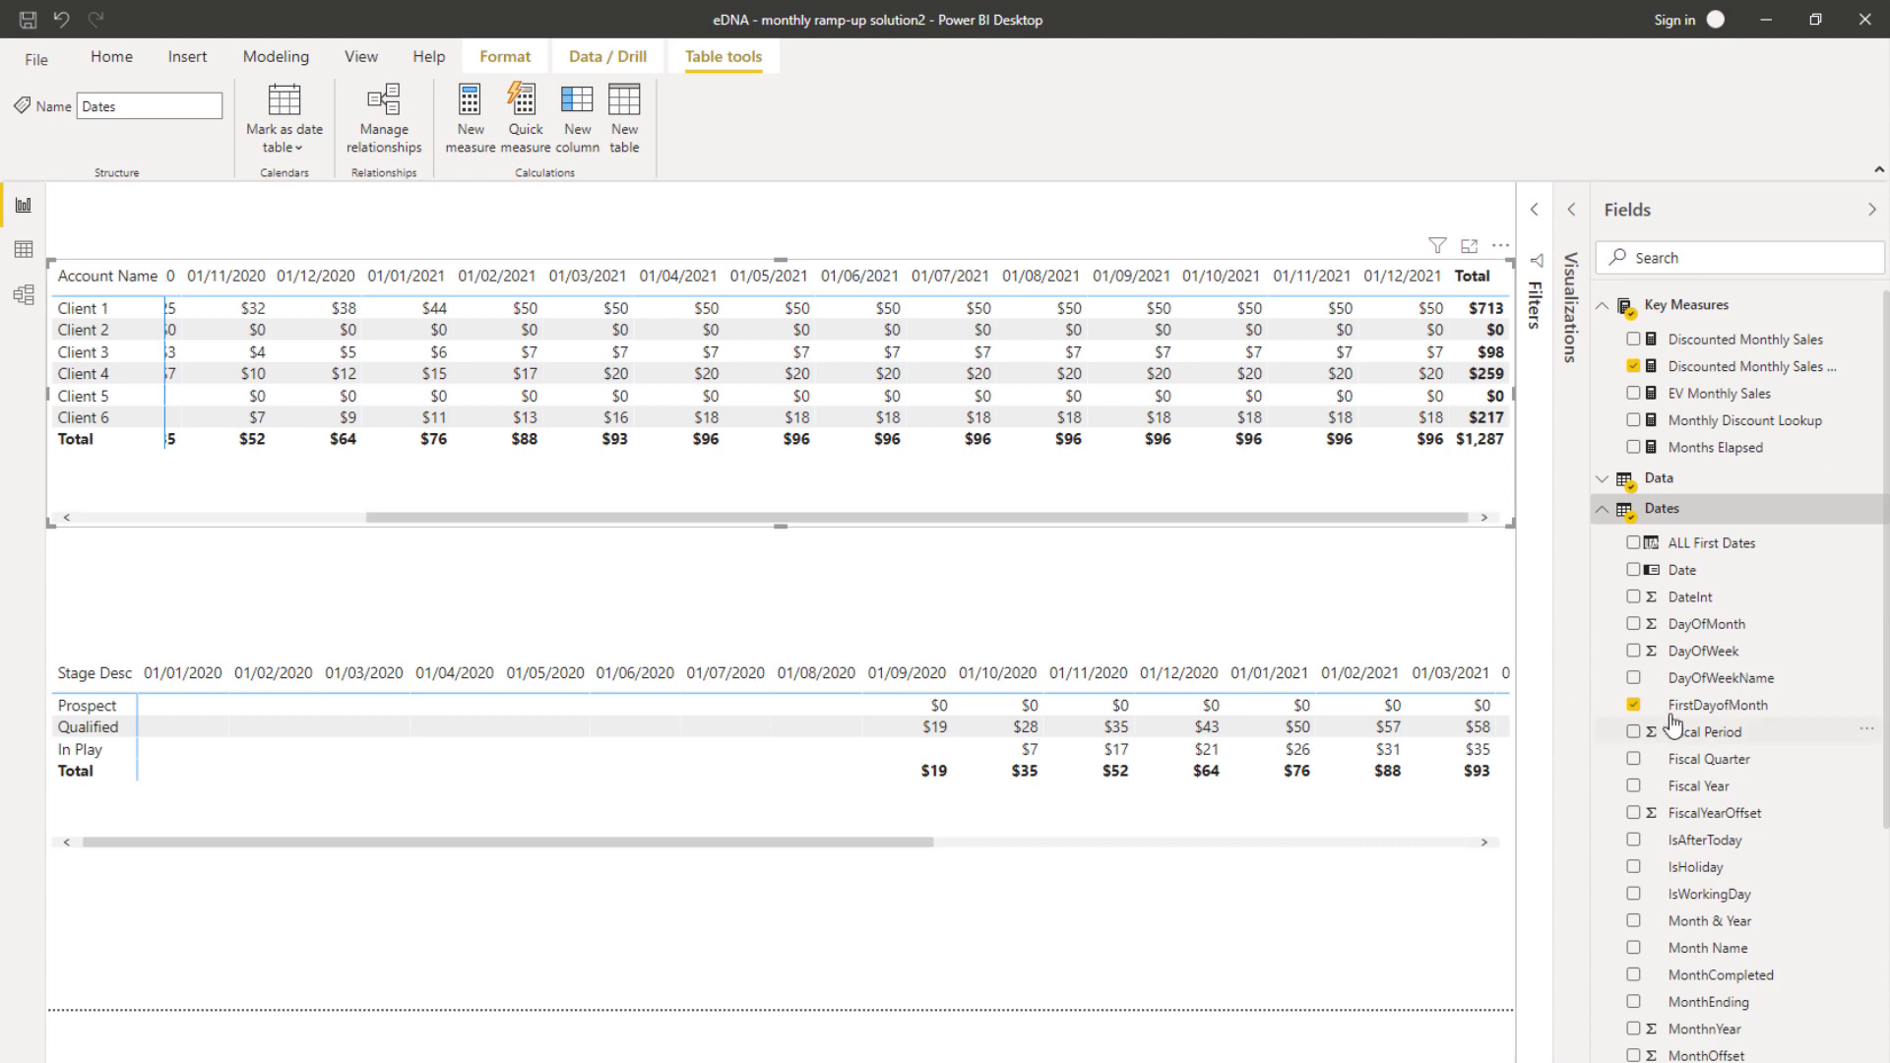
{"action": "left_click_drag", "start_coordinate": [966, 514], "coordinate": [418, 464]}
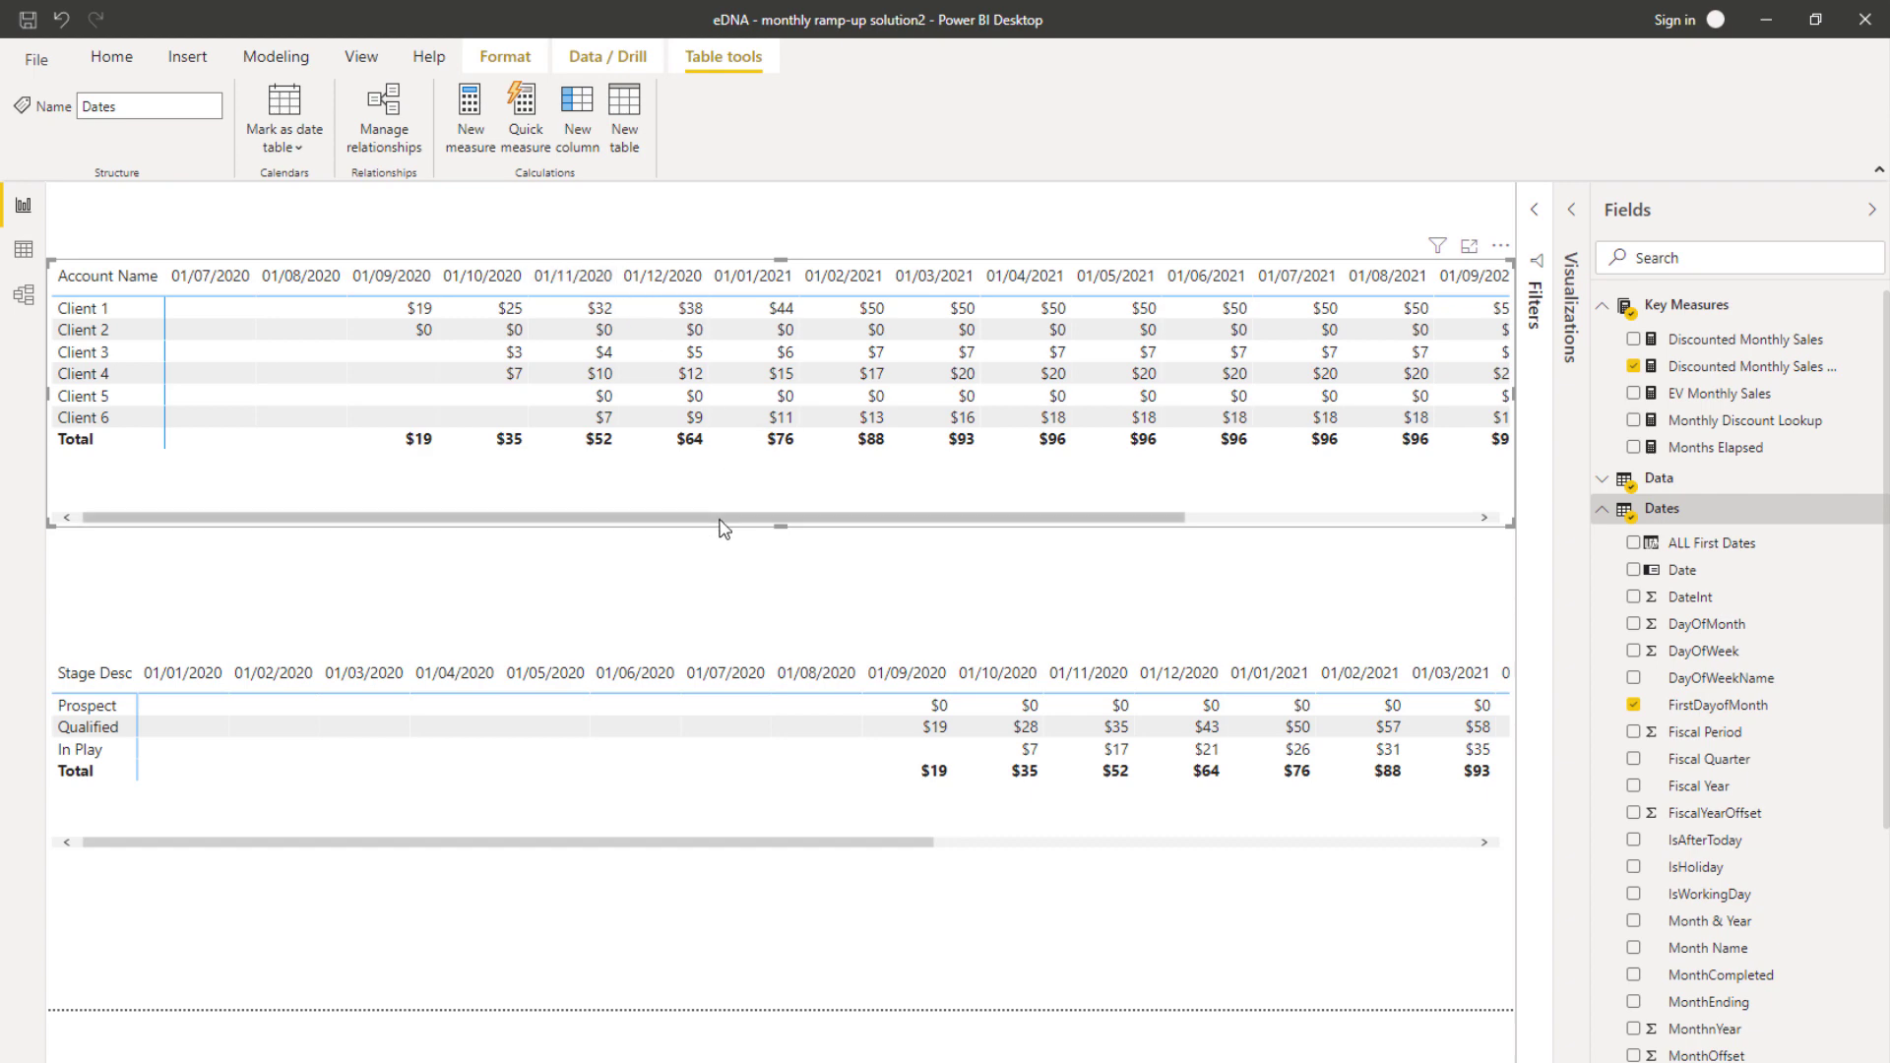
{"action": "left_click_drag", "start_coordinate": [726, 518], "coordinate": [633, 523]}
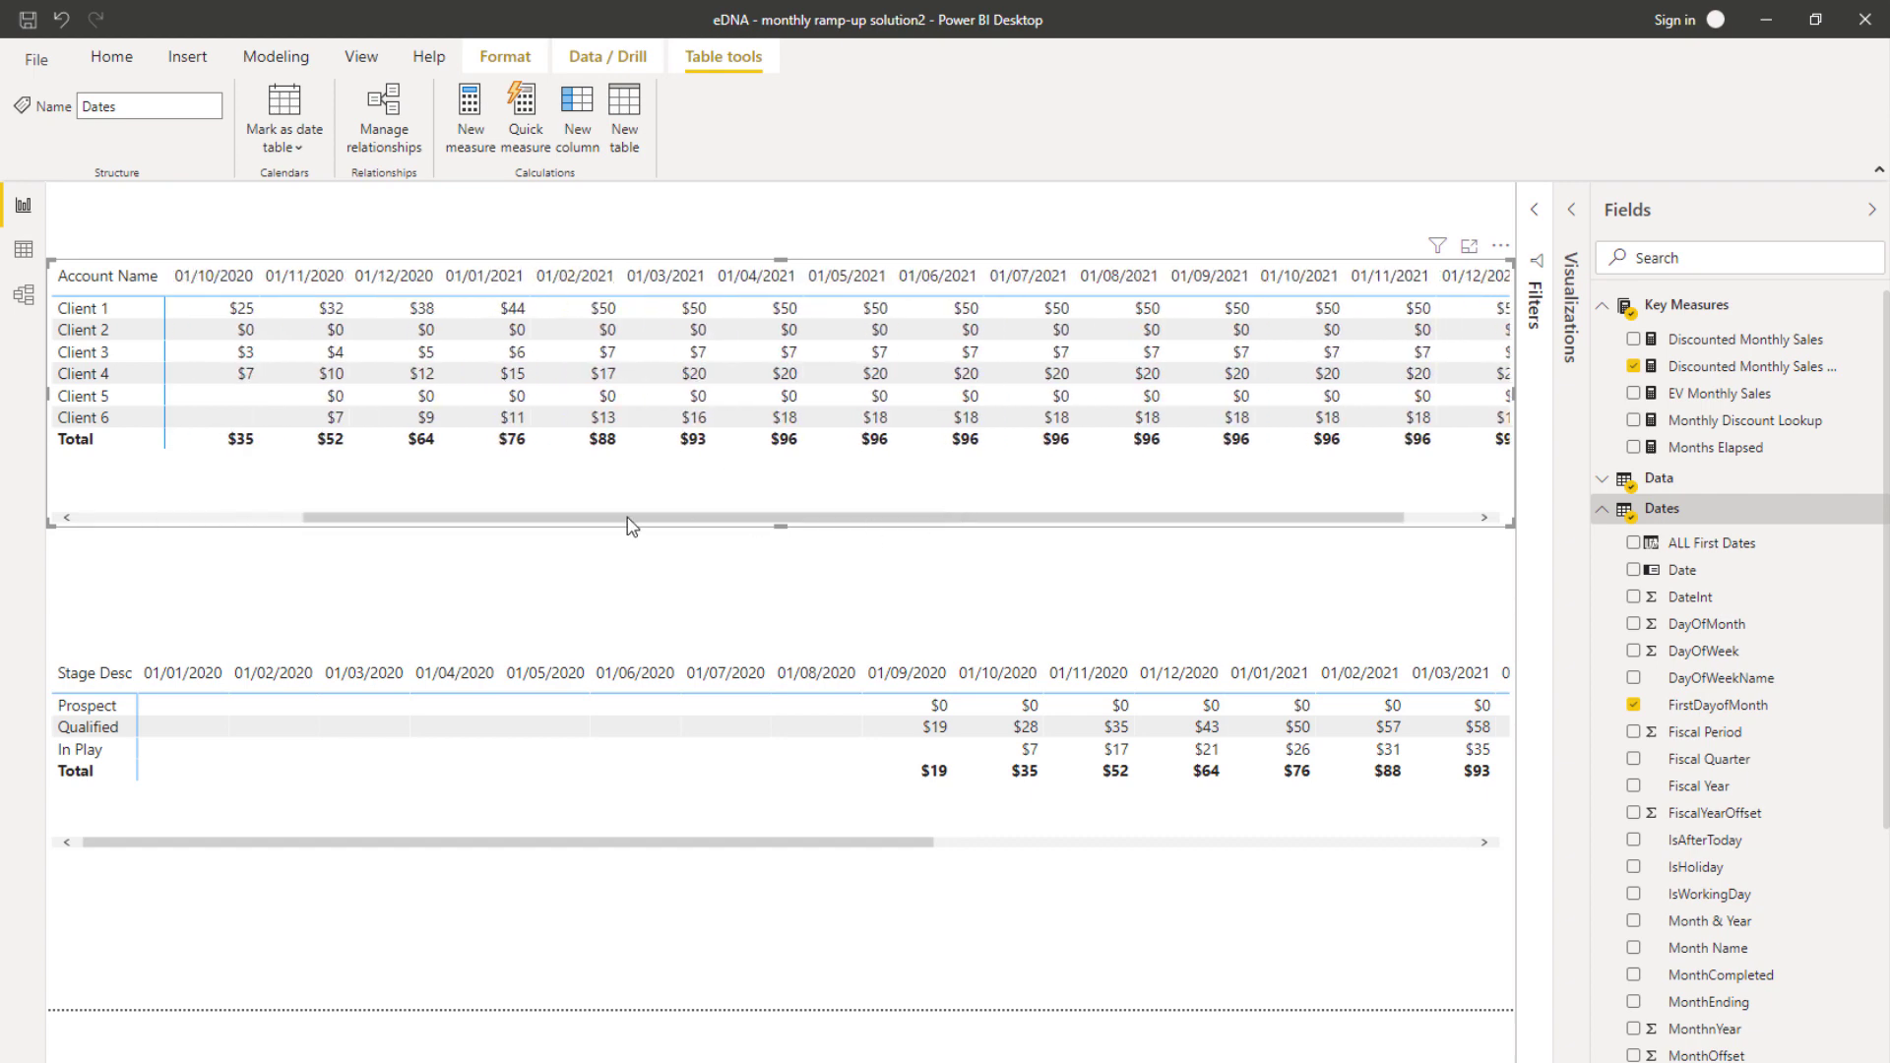
{"action": "left_click", "coordinate": [24, 249]}
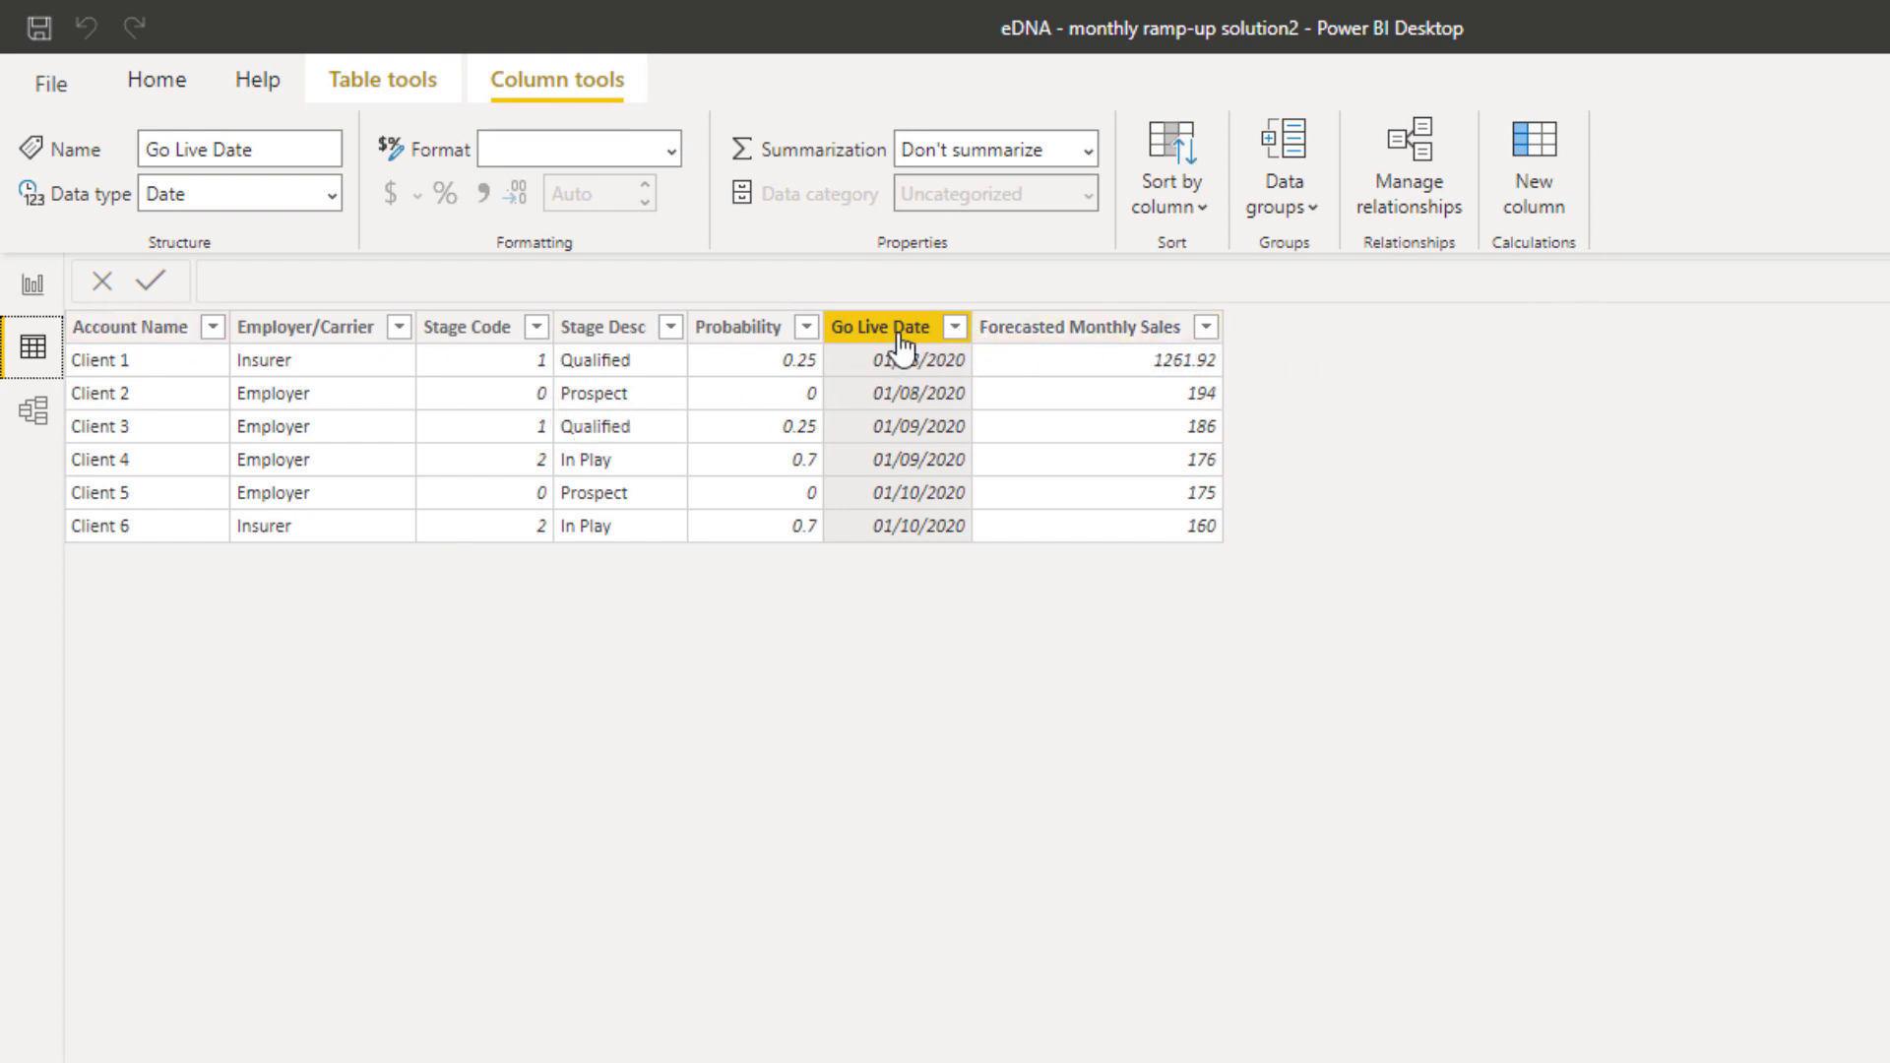
{"action": "left_click", "coordinate": [32, 285]}
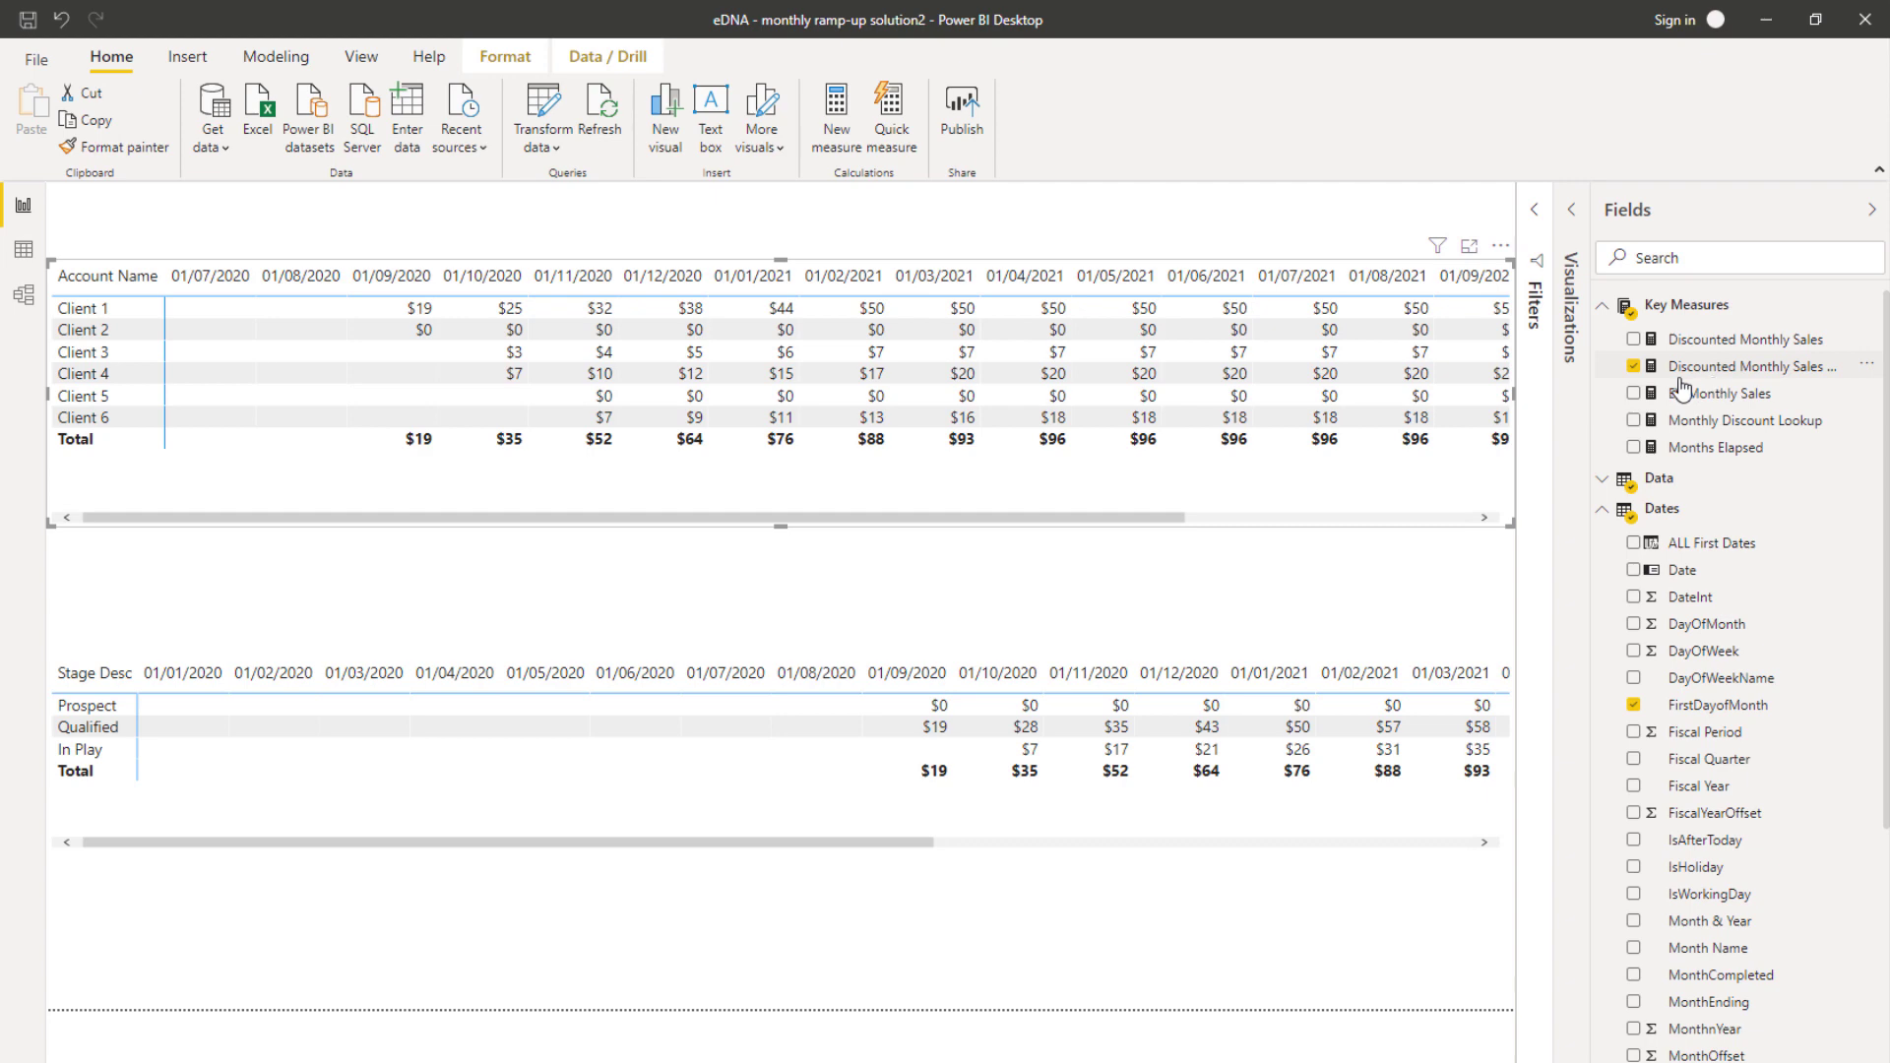
Open the totals measure's code and highlight the matrix-cell AND condition and FiltResult on line 19
{"action": "left_click", "coordinate": [1743, 367]}
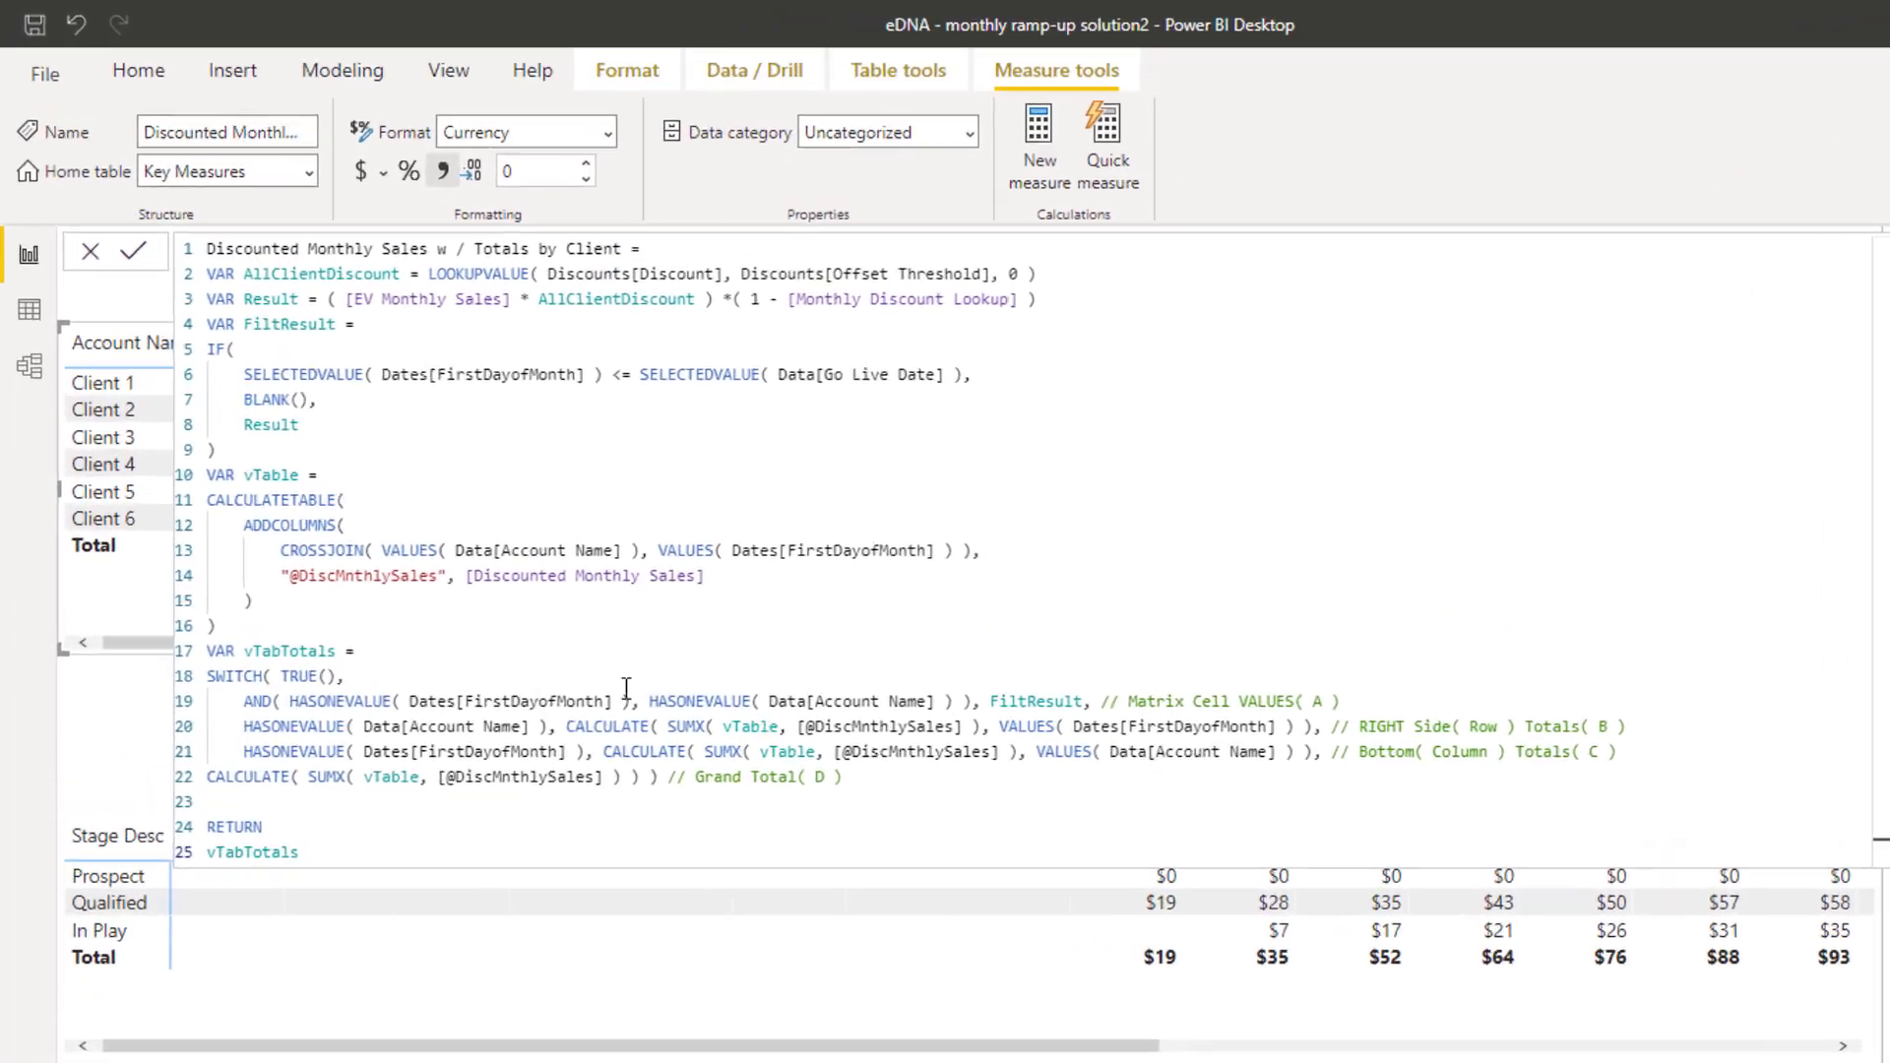
{"action": "left_click_drag", "start_coordinate": [268, 788], "coordinate": [1137, 784]}
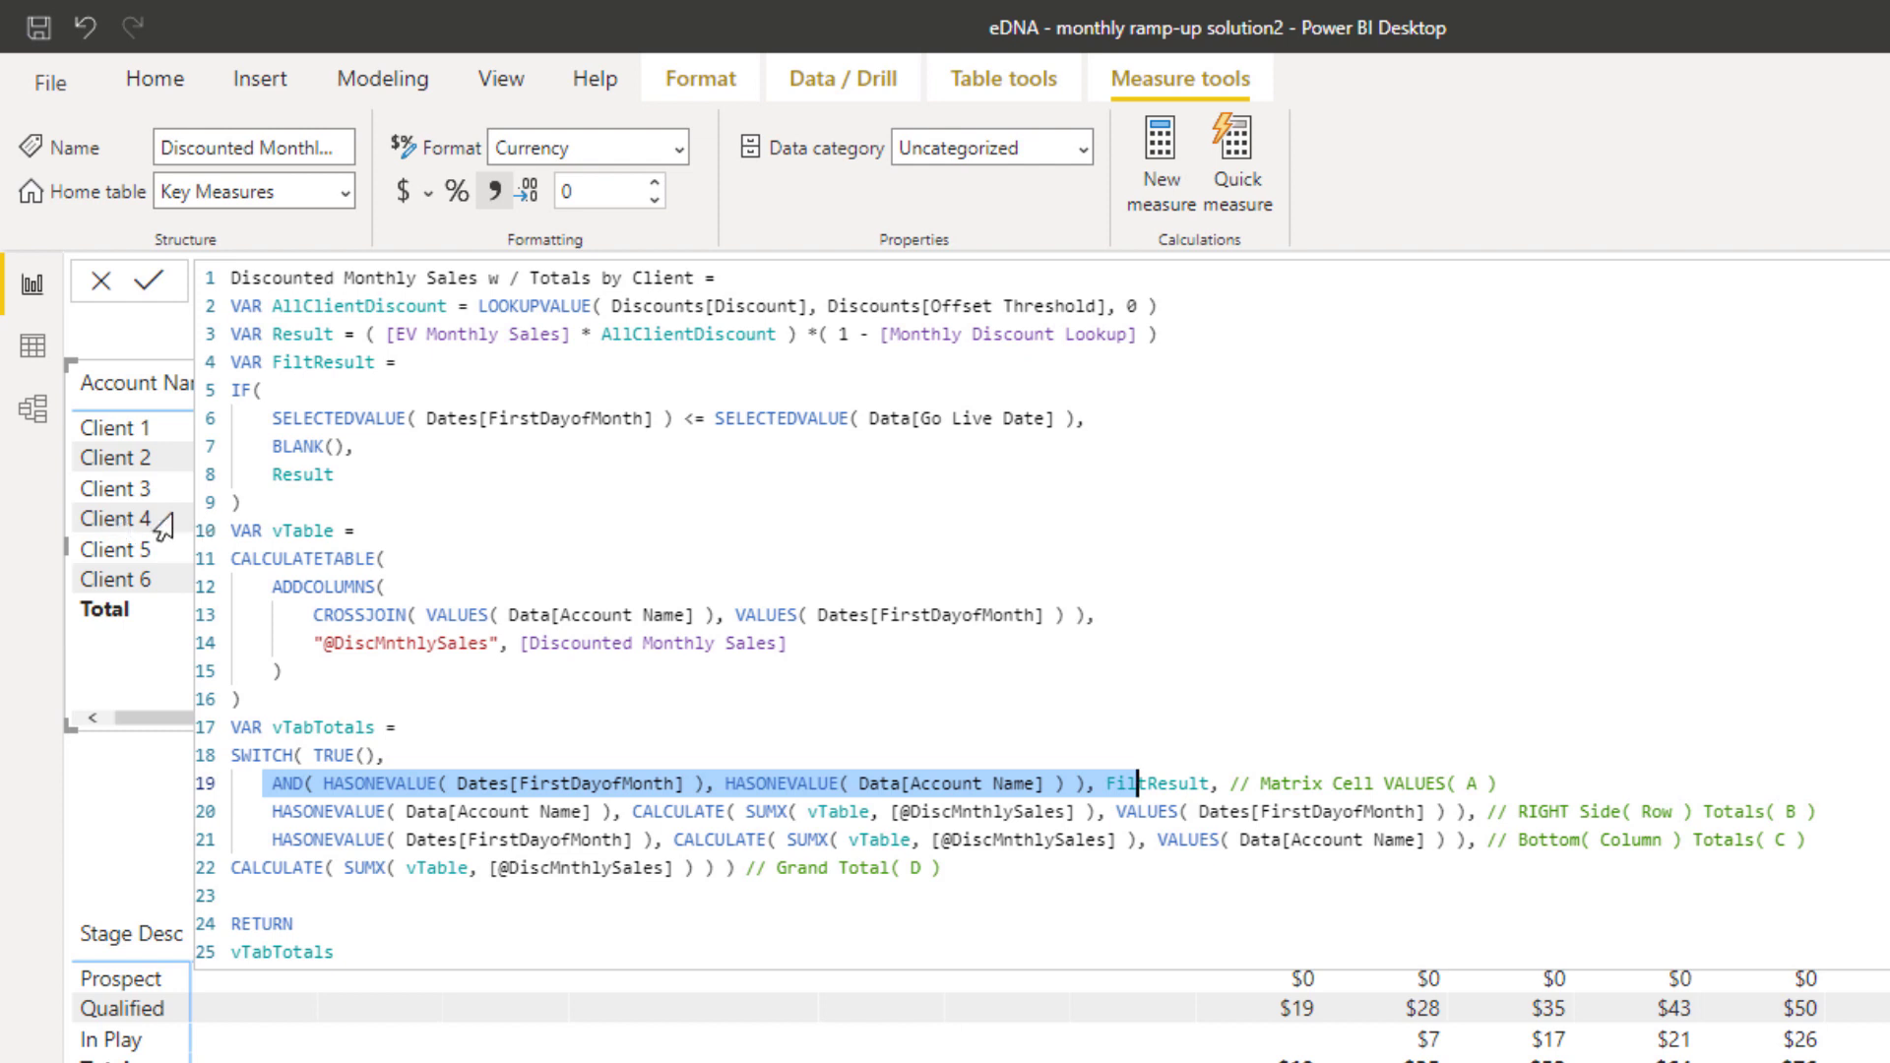
{"action": "left_click", "coordinate": [1154, 787]}
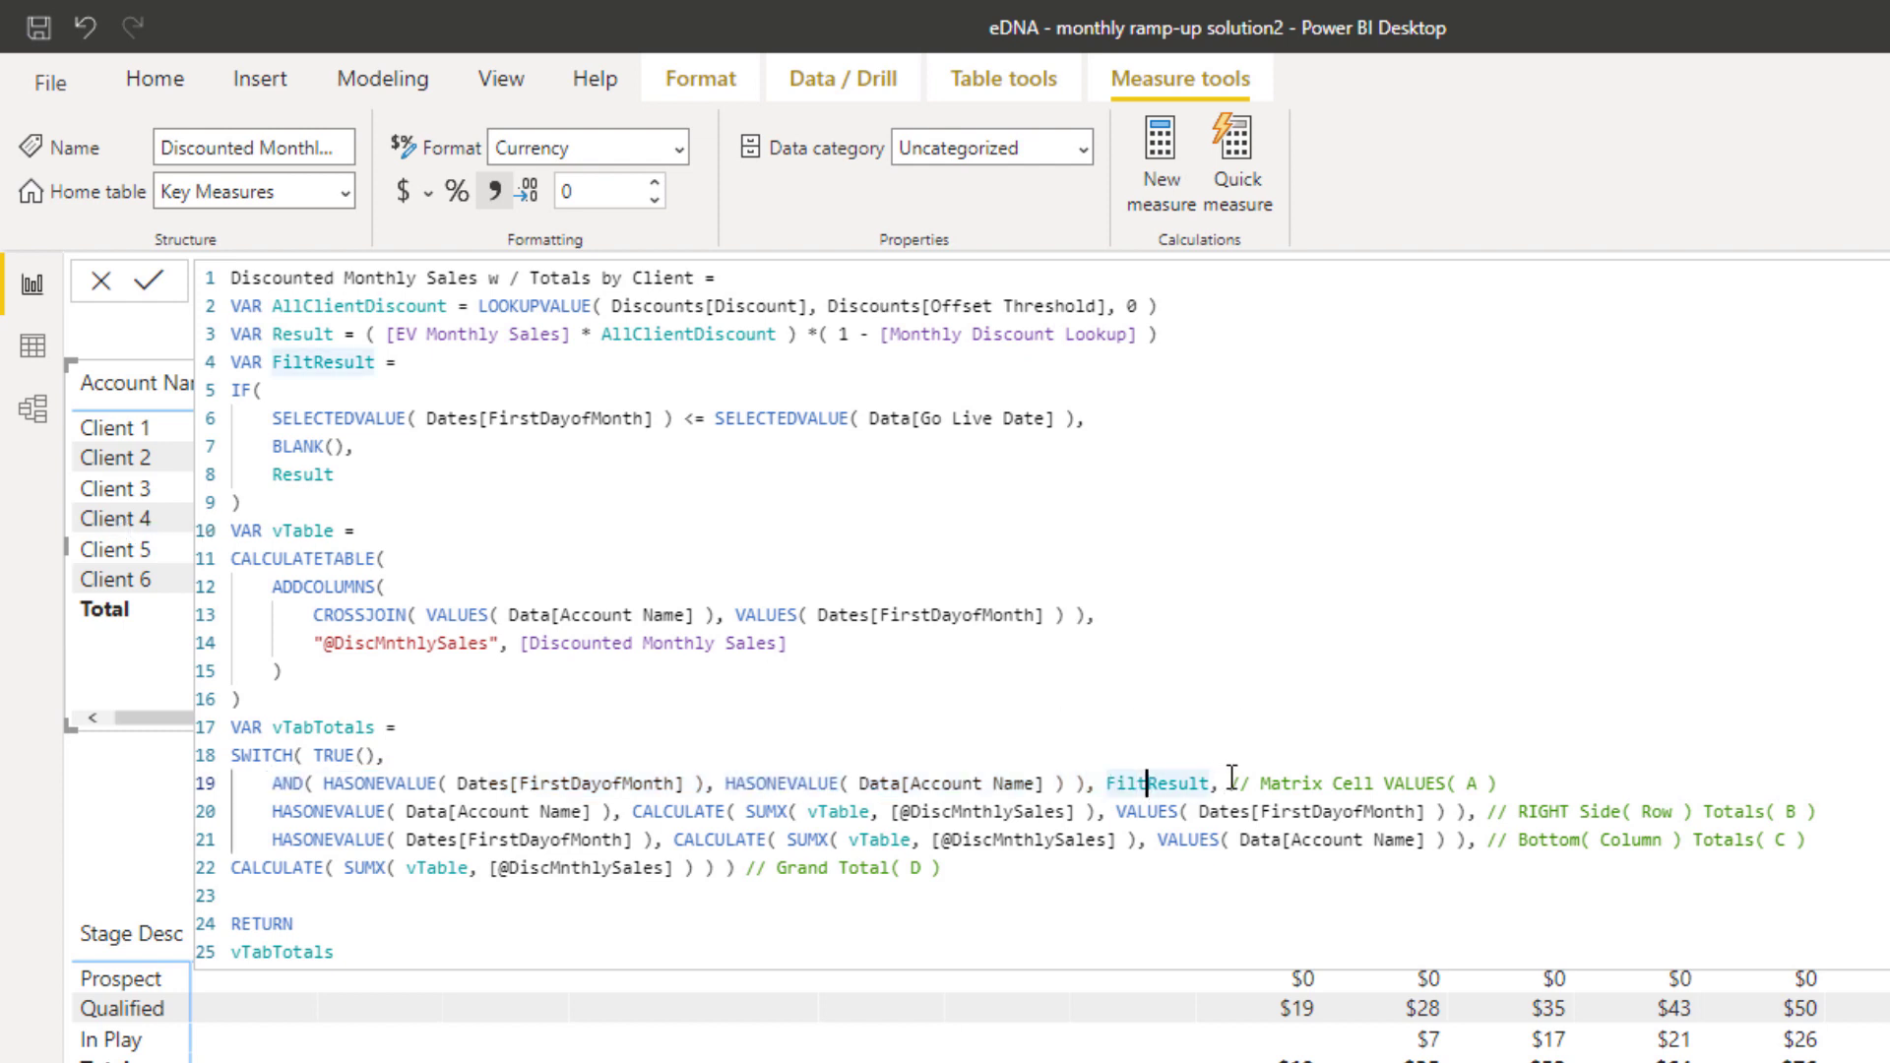
{"action": "left_click_drag", "start_coordinate": [1228, 784], "coordinate": [1107, 785]}
Highlight the FiltResult declaration, go-live date comparison and Result code on lines 4, 6, 8 and 3
{"action": "left_click_drag", "start_coordinate": [405, 358], "coordinate": [245, 360]}
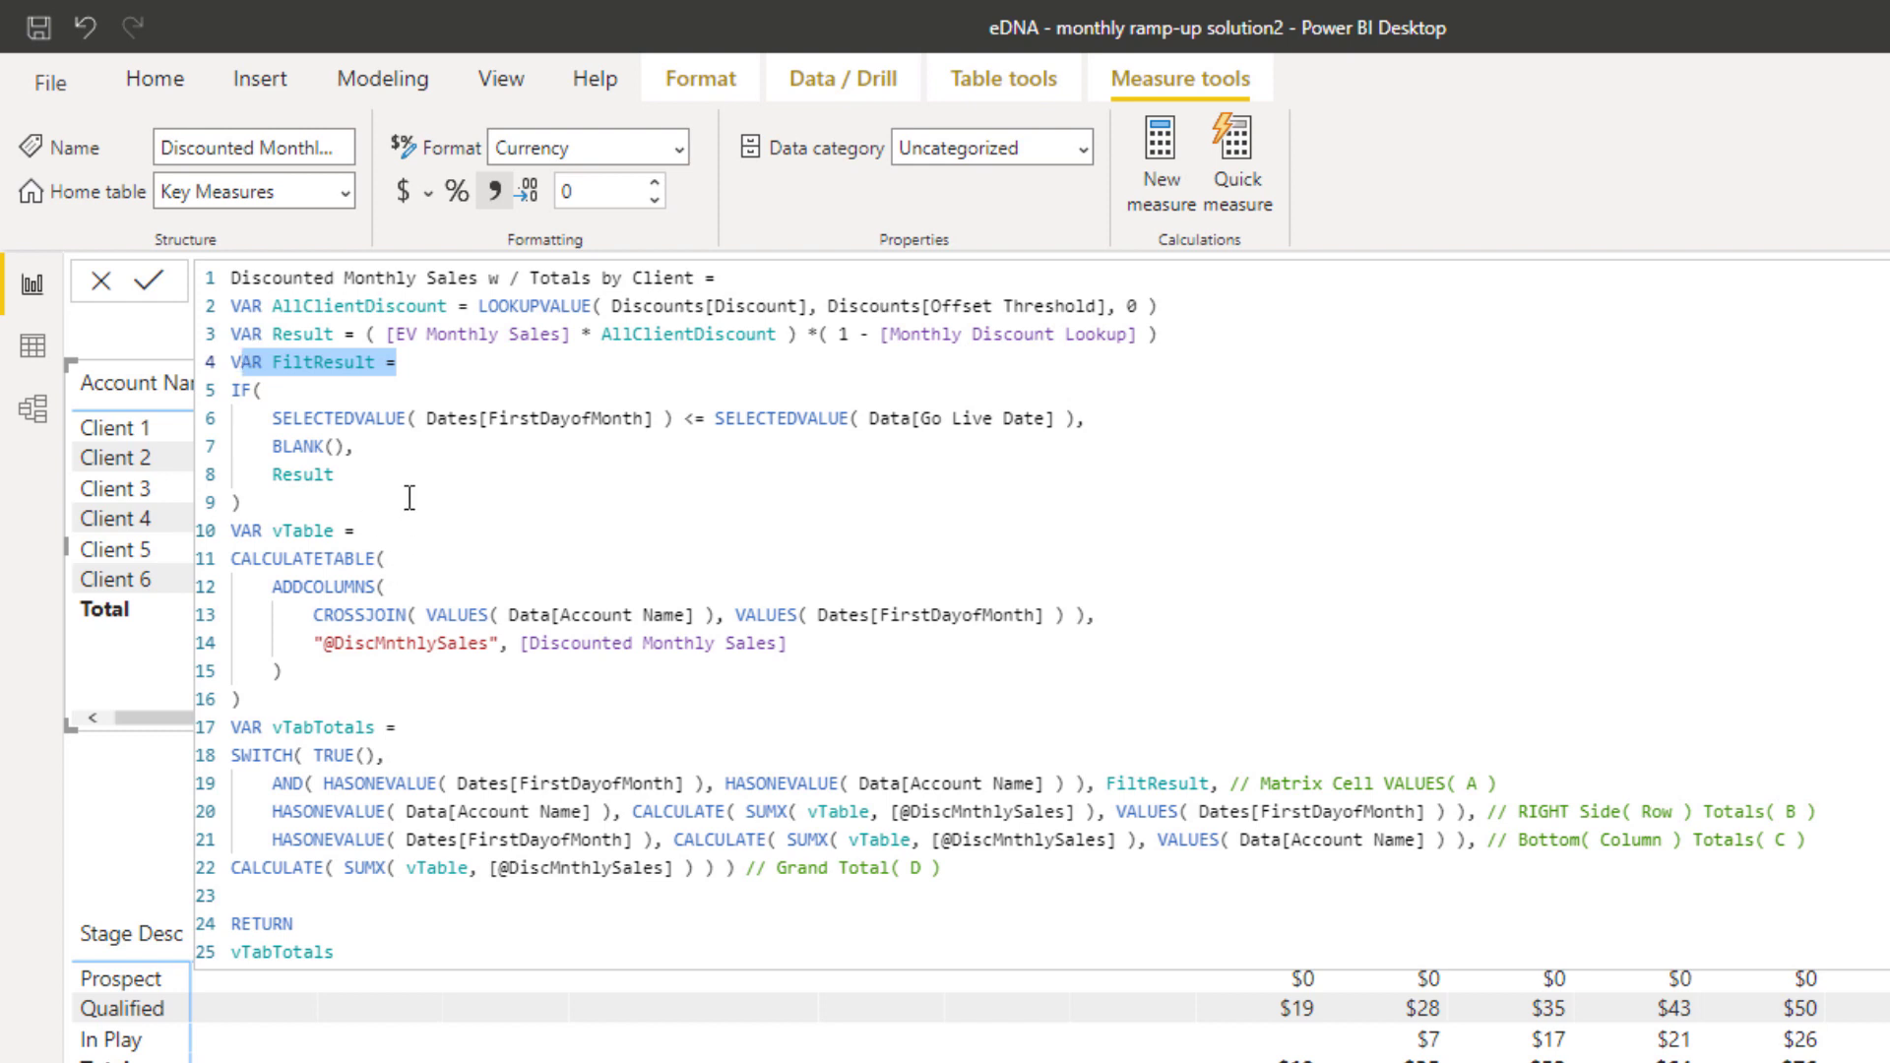
{"action": "left_click_drag", "start_coordinate": [375, 419], "coordinate": [920, 418]}
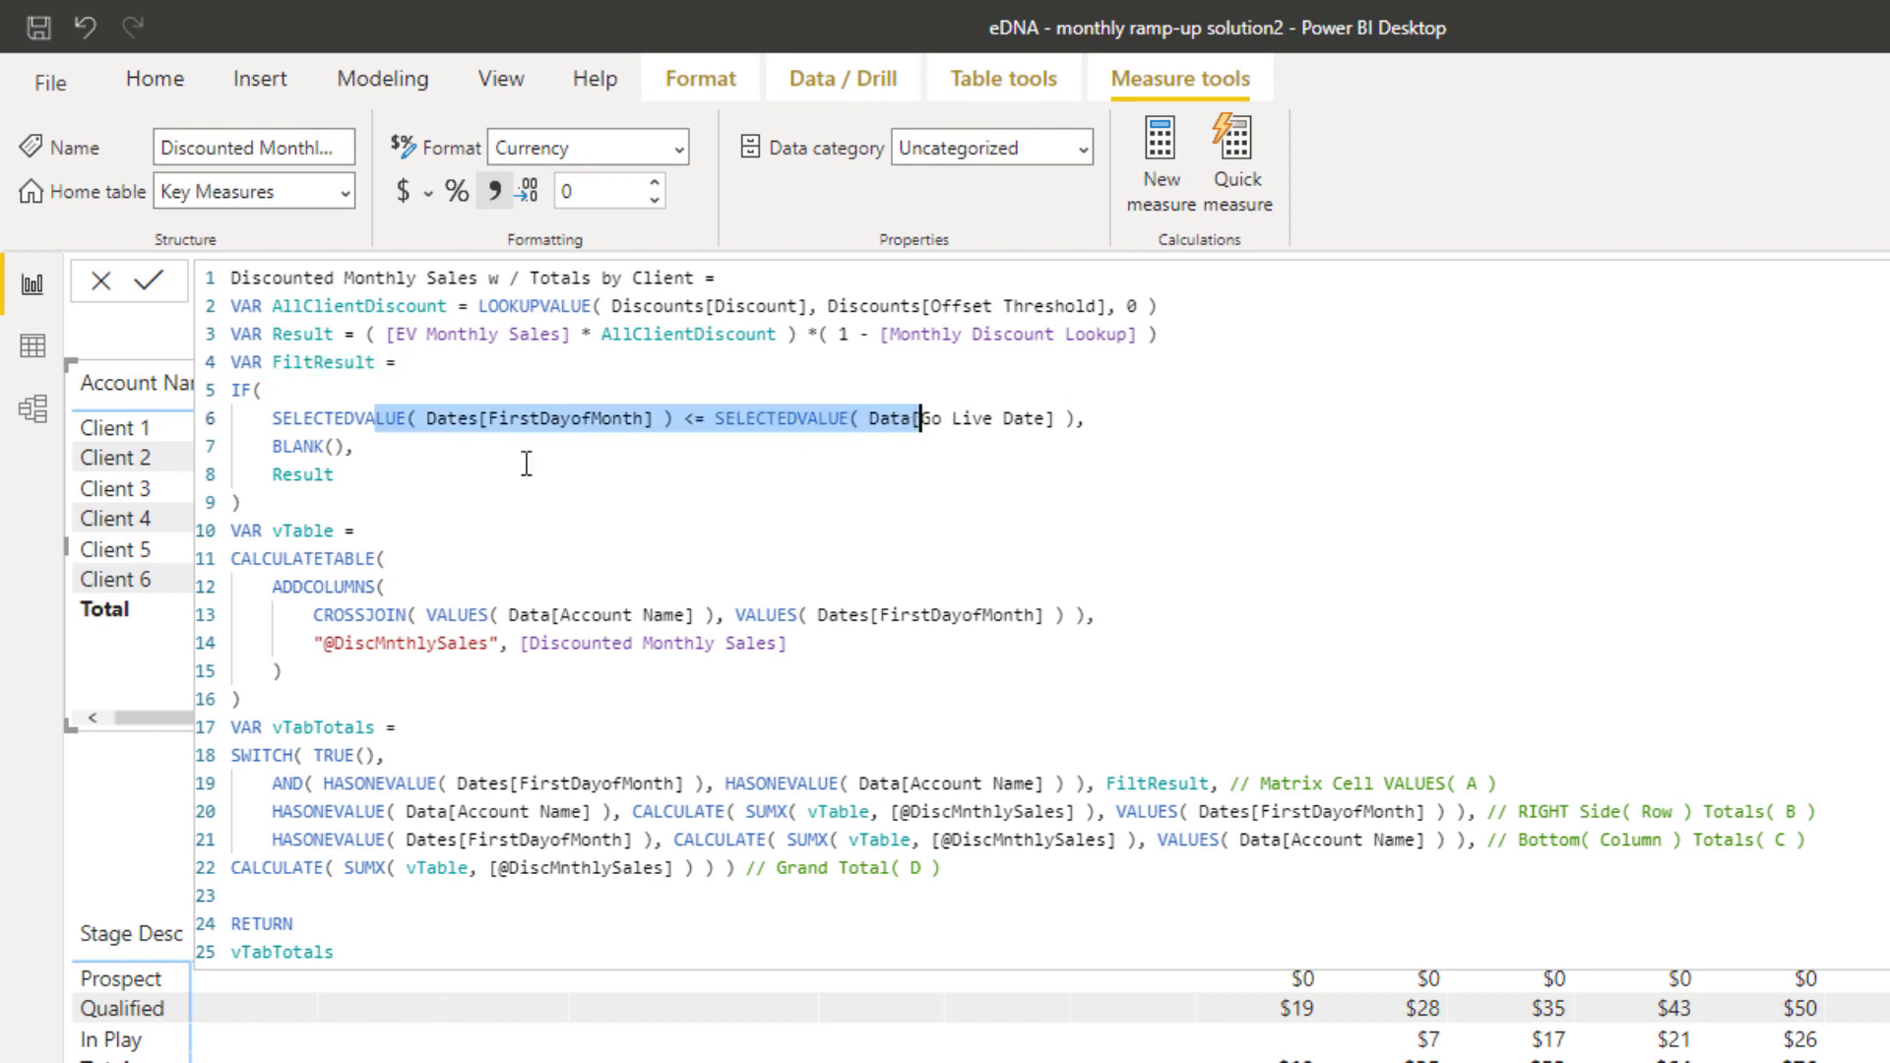
{"action": "double_click", "coordinate": [393, 476]}
{"action": "left_click_drag", "start_coordinate": [372, 477], "coordinate": [231, 476]}
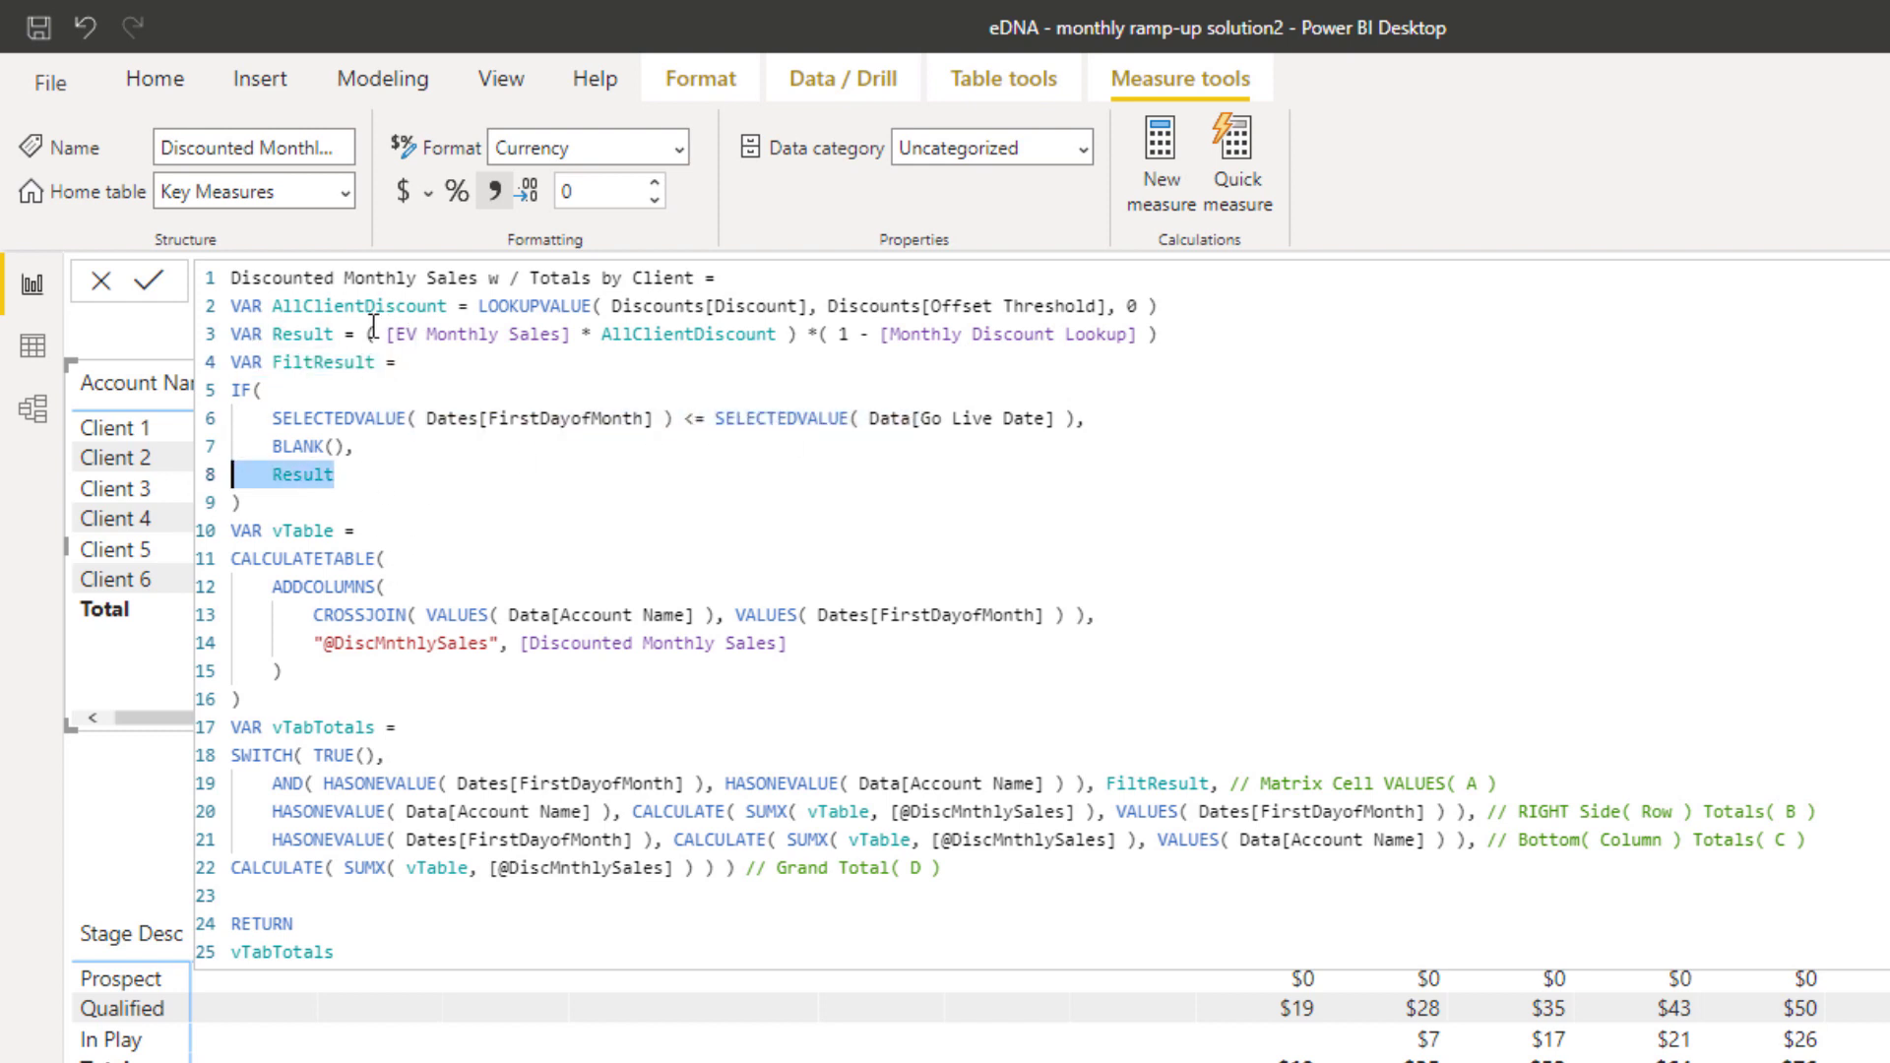
{"action": "left_click_drag", "start_coordinate": [366, 336], "coordinate": [1272, 341]}
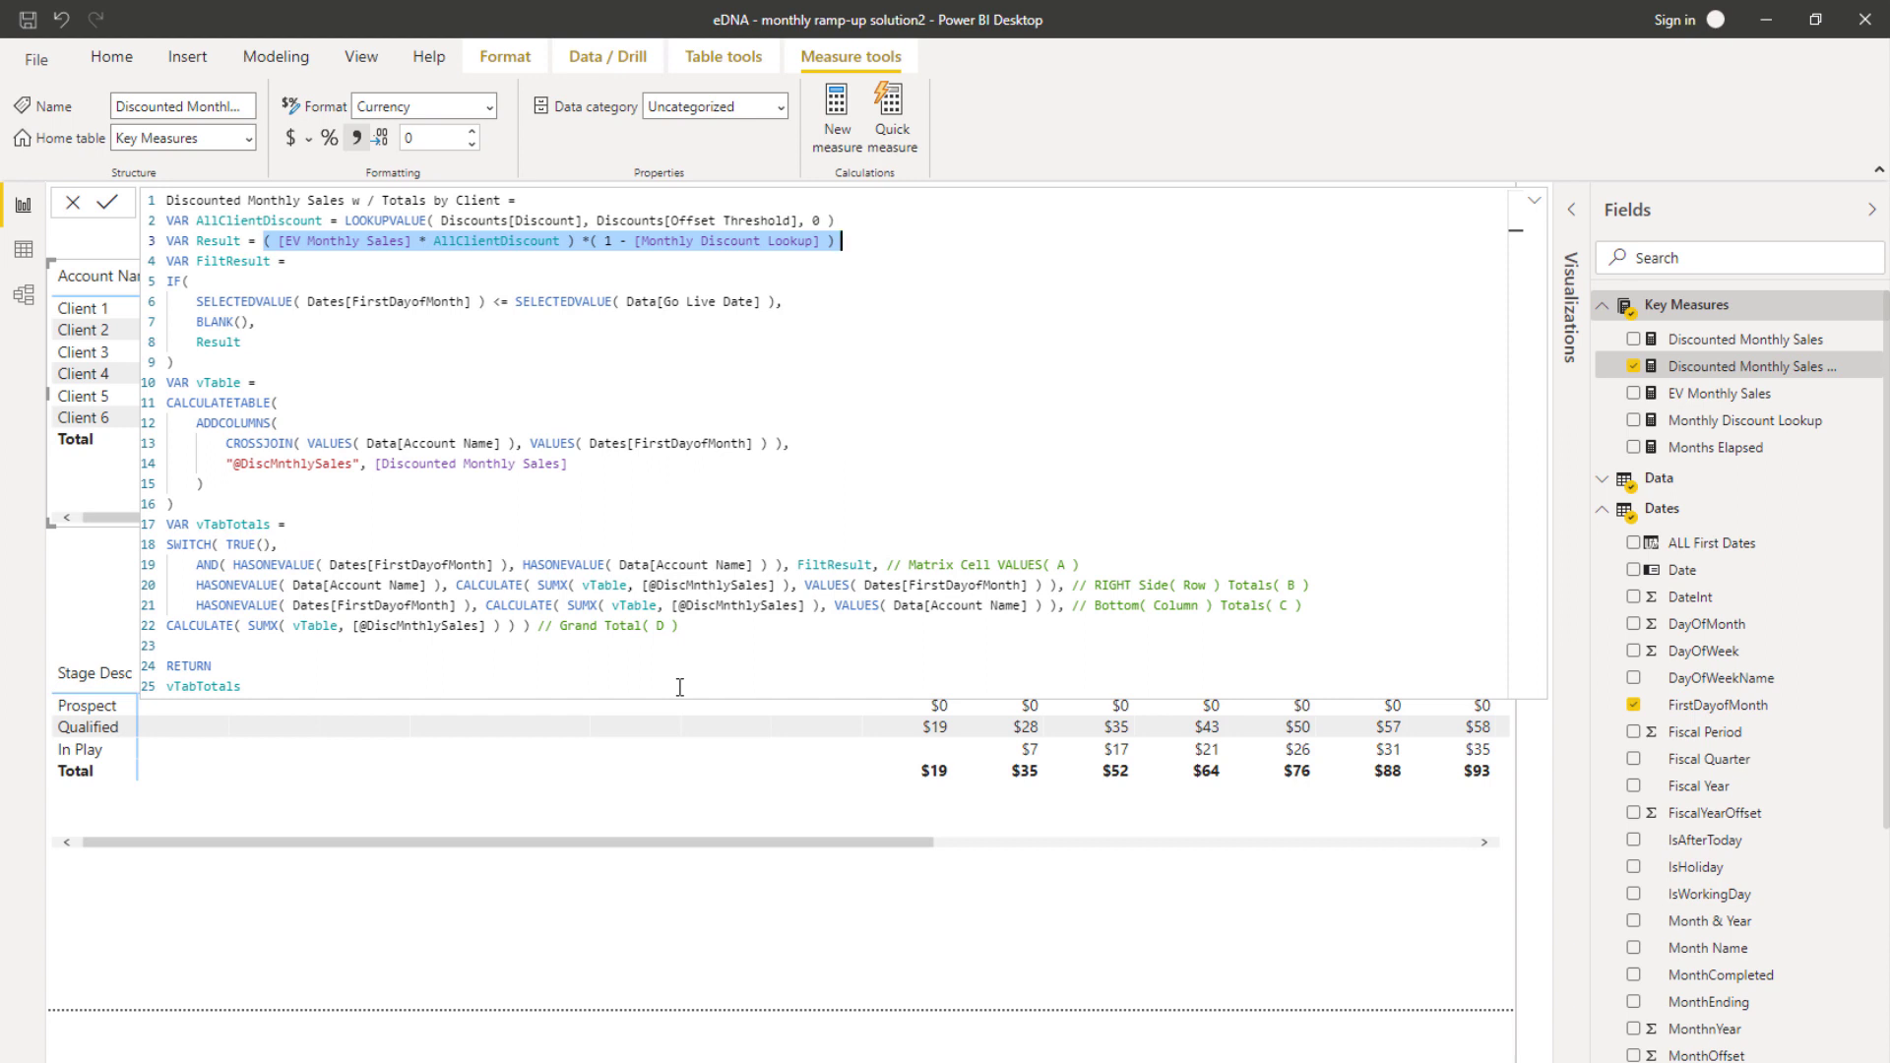
{"action": "left_click_drag", "start_coordinate": [280, 403], "coordinate": [138, 417]}
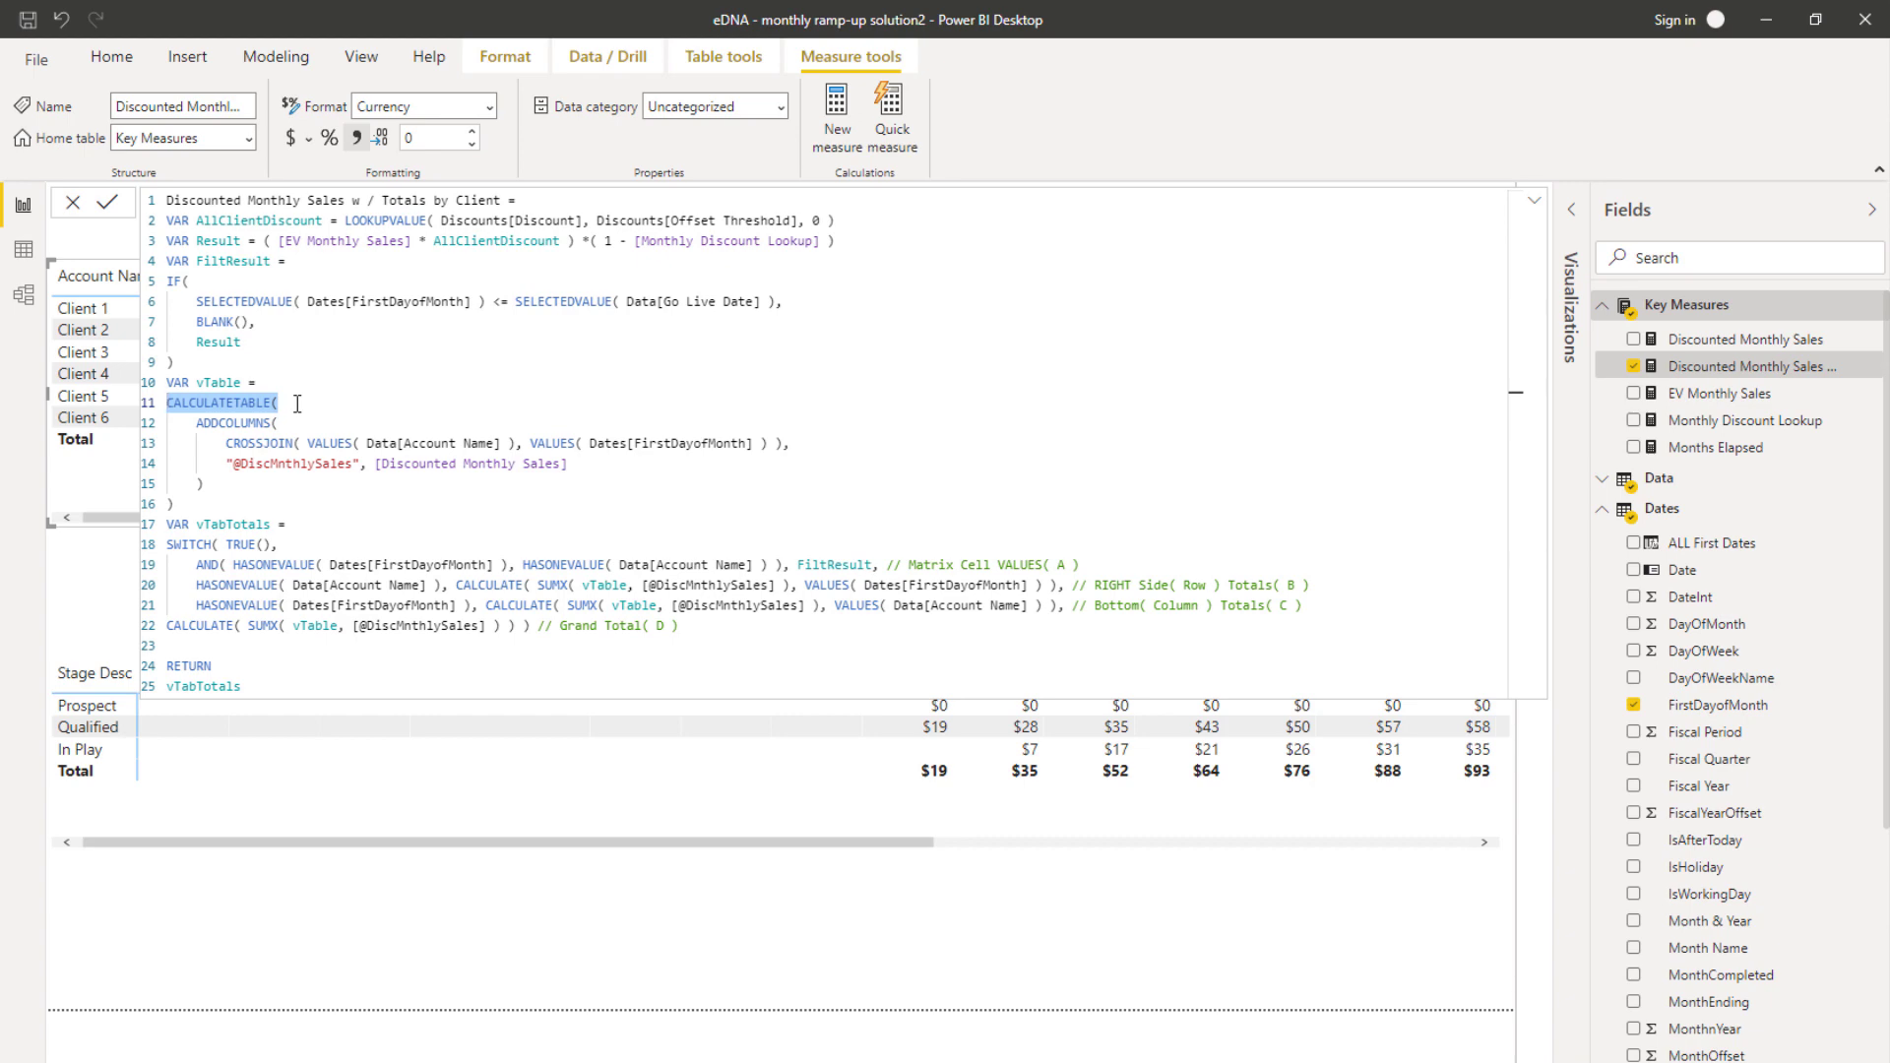
{"action": "left_click_drag", "start_coordinate": [240, 397], "coordinate": [310, 453]}
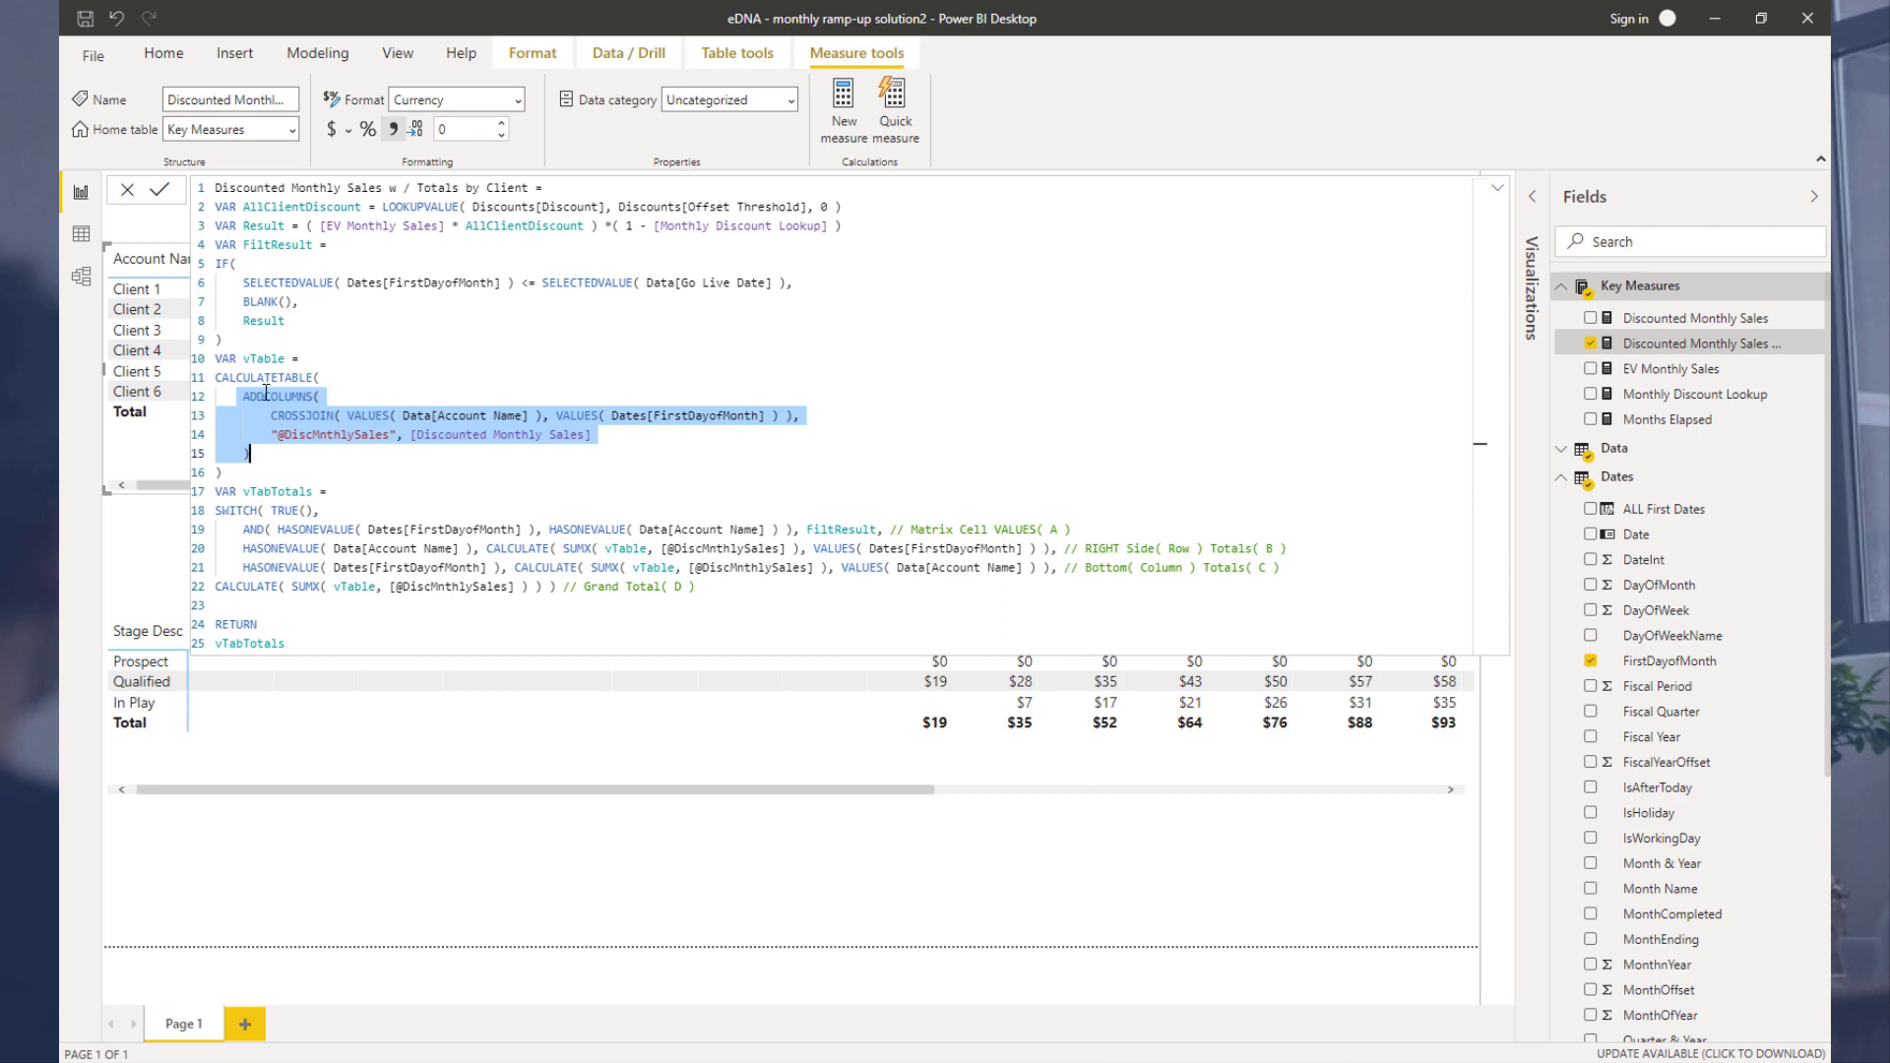